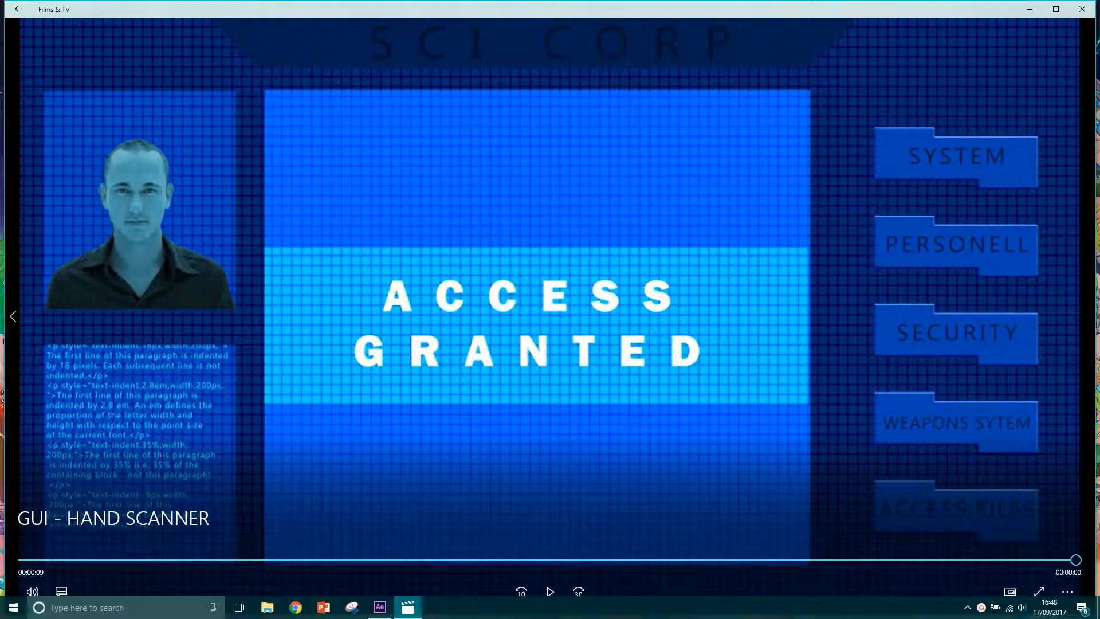
Close both rendered hand scanner videos and switch to After Effects.
{"action": "left_click", "coordinate": [1083, 11]}
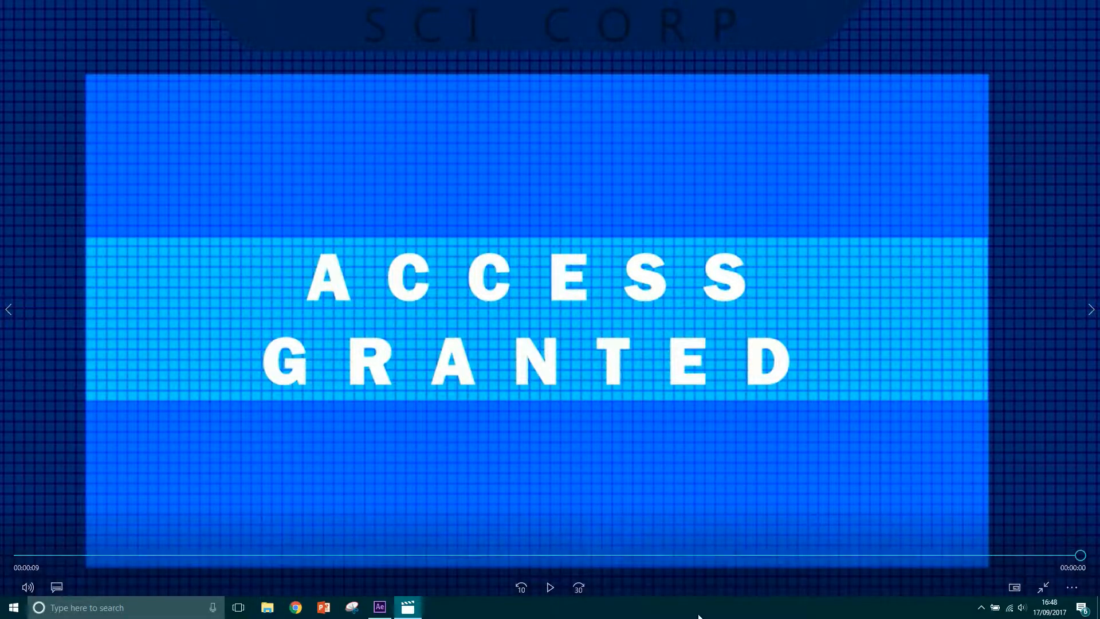
{"action": "key", "text": "Escape"}
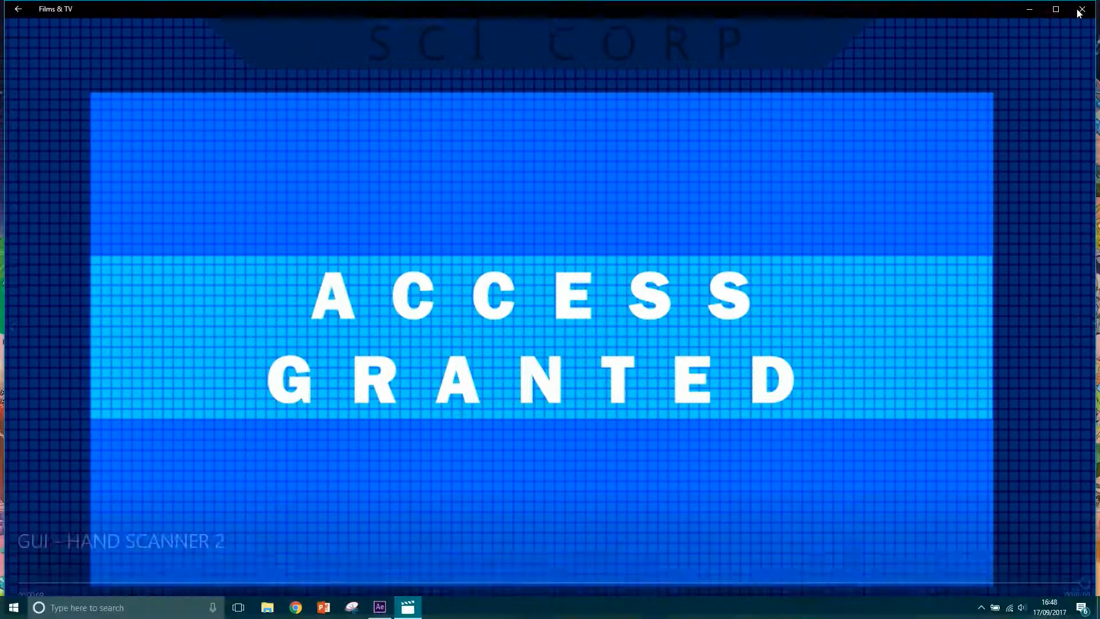
{"action": "left_click", "coordinate": [1082, 8]}
{"action": "left_click", "coordinate": [379, 610]}
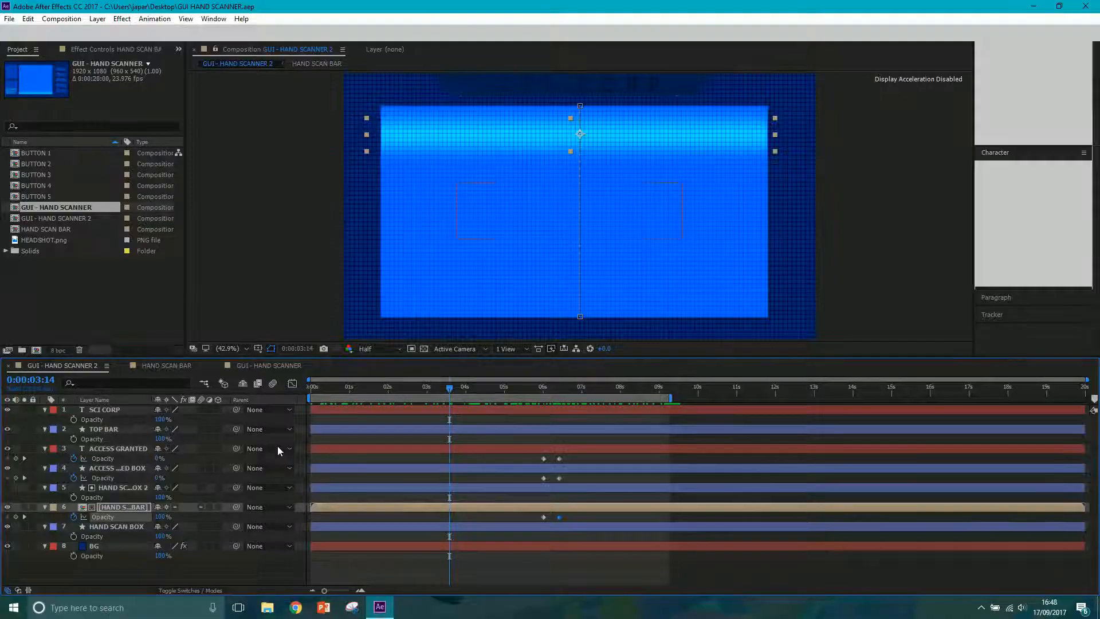
Return to the start of the GUI - HAND SCANNER 2 composition and hide every layer above BG.
{"action": "left_click", "coordinate": [278, 367]}
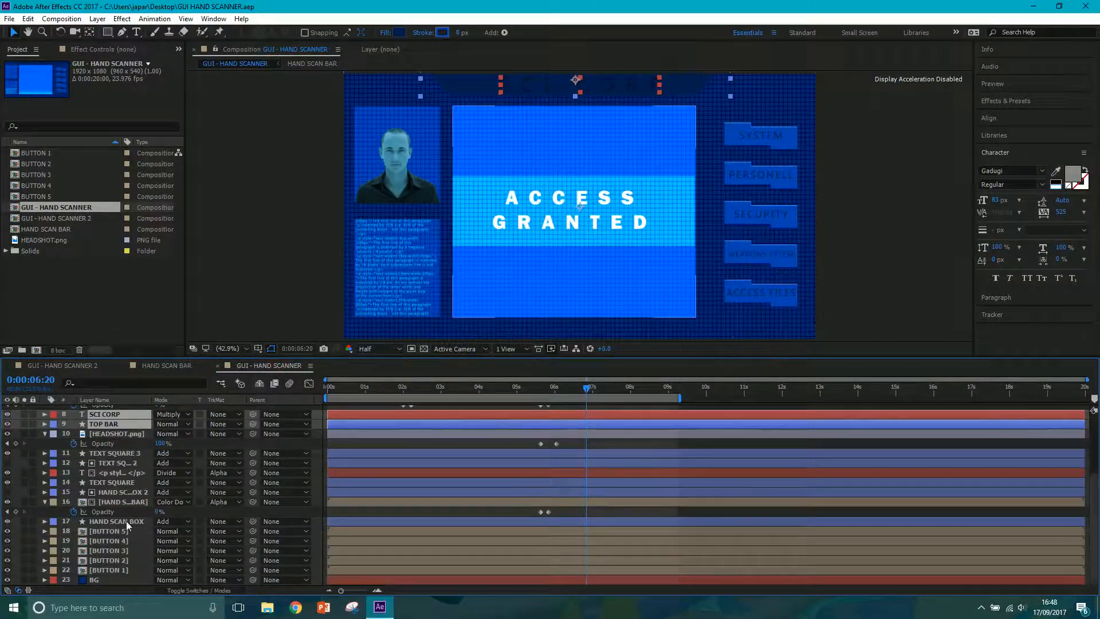
{"action": "left_click", "coordinate": [67, 366]}
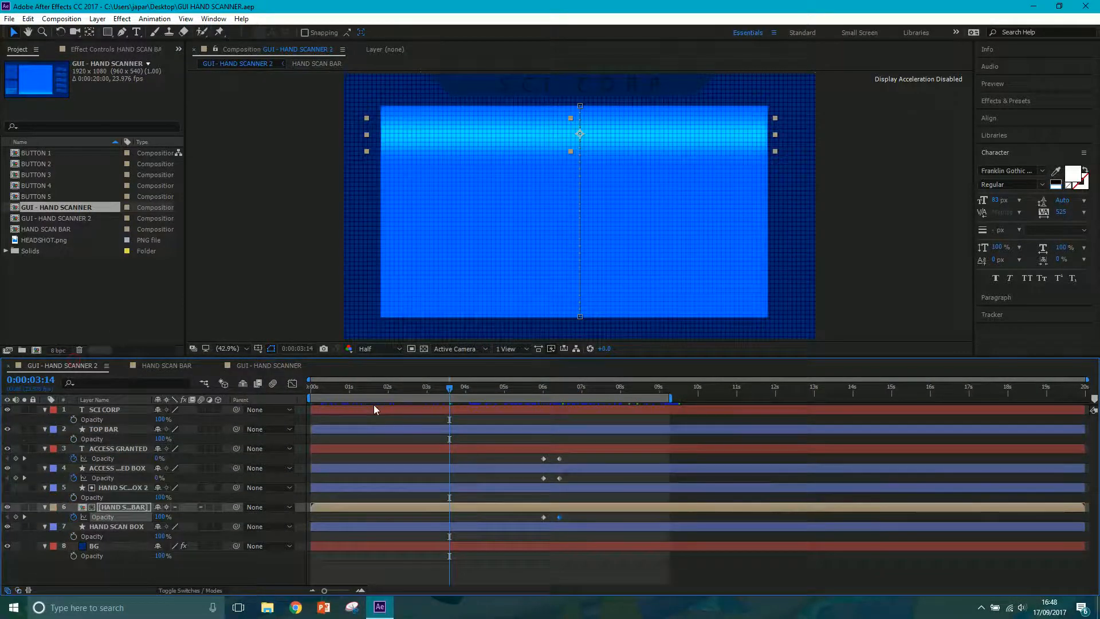
{"action": "left_click_drag", "start_coordinate": [380, 386], "coordinate": [273, 393]}
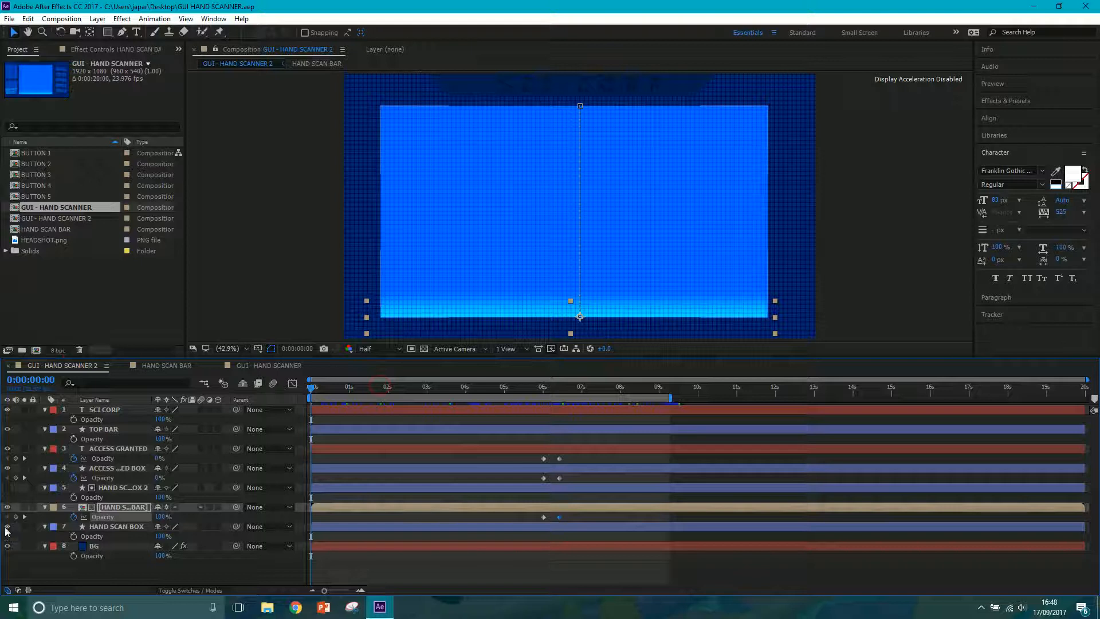
{"action": "left_click_drag", "start_coordinate": [7, 527], "coordinate": [7, 409]}
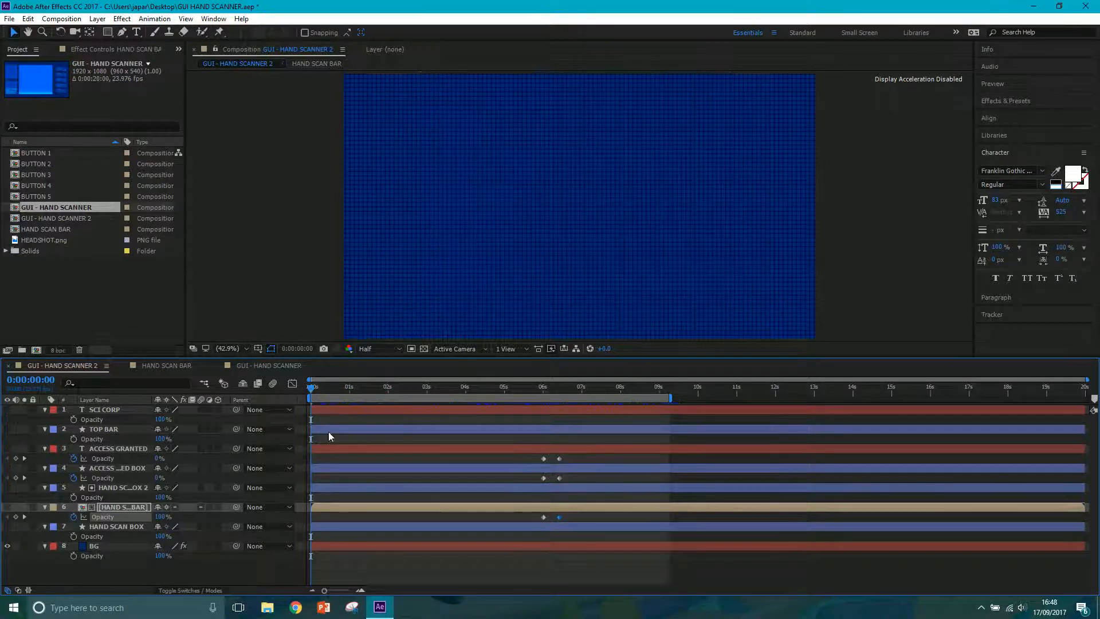
Examine the Grid effect settings on the BG layer and scrub the background to 0:00:08:13.
{"action": "left_click", "coordinate": [94, 546]}
{"action": "left_click", "coordinate": [120, 50]}
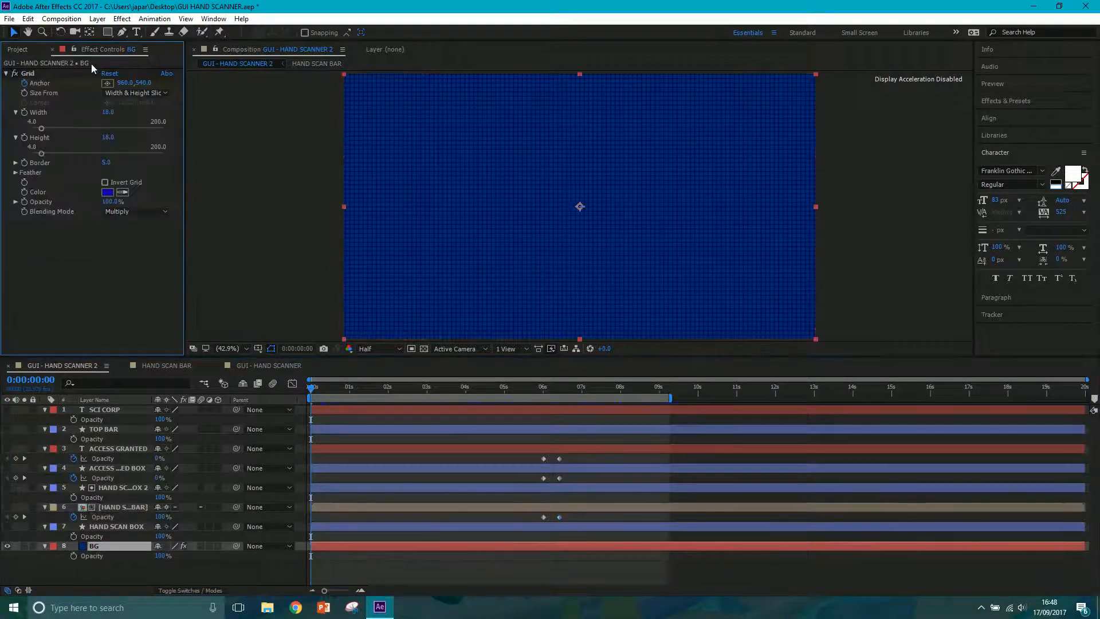
{"action": "left_click_drag", "start_coordinate": [370, 387], "coordinate": [641, 416]}
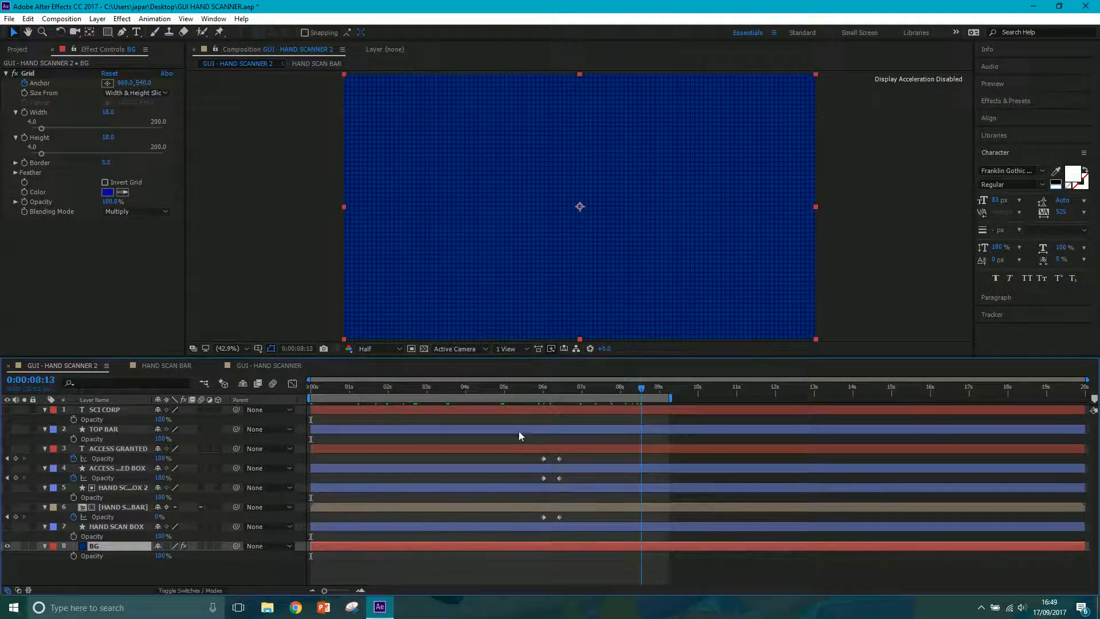
Show the HAND SCAN BOX layer, scrub to 0:00:05:00 and check the layer's blending mode.
{"action": "left_click", "coordinate": [7, 526]}
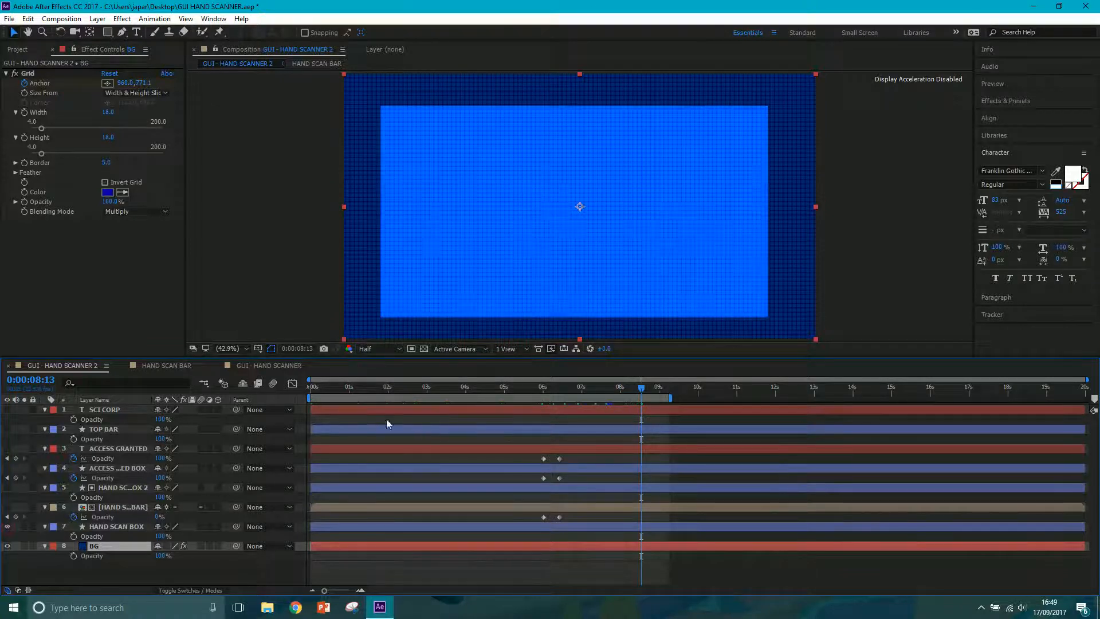
{"action": "left_click_drag", "start_coordinate": [330, 392], "coordinate": [503, 401]}
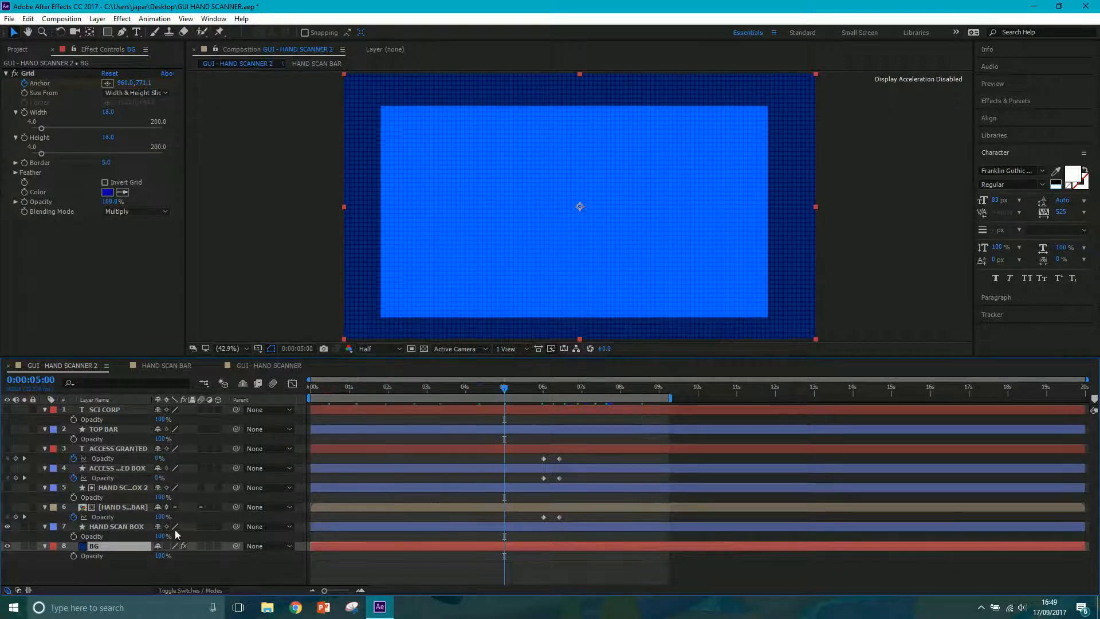
{"action": "left_click", "coordinate": [197, 590]}
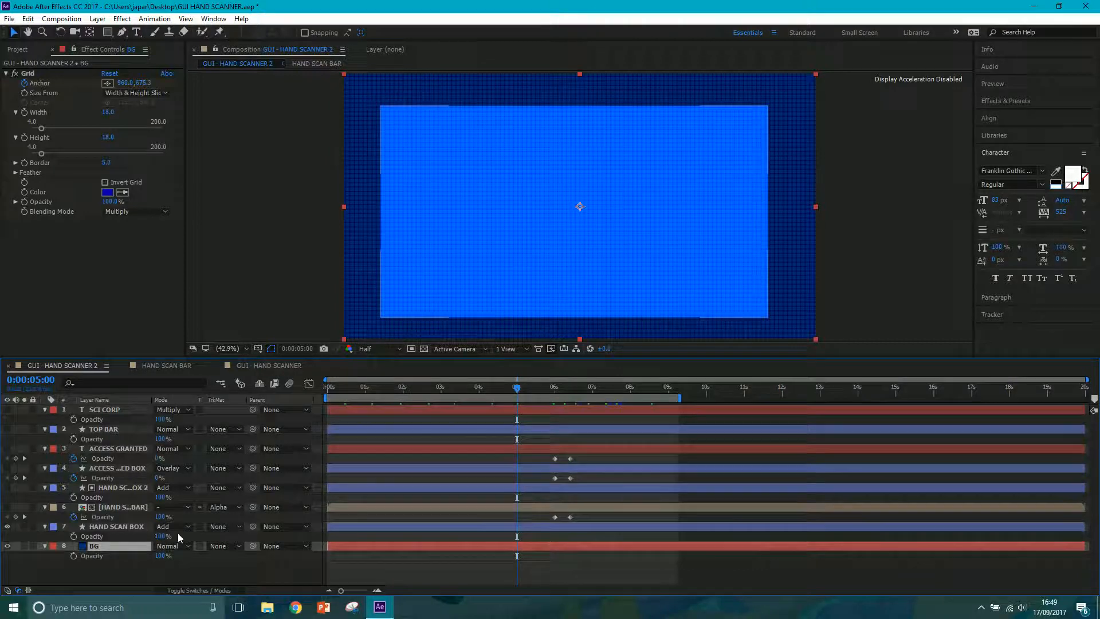
{"action": "left_click", "coordinate": [198, 590]}
Show the HAND SCAN BAR layer, reveal its keyframes and scrub through its movement to 0:00:01:05.
{"action": "left_click", "coordinate": [7, 507]}
{"action": "mouse_move", "coordinate": [504, 388]}
{"action": "left_mouse_down"}
{"action": "mouse_move", "coordinate": [525, 387]}
{"action": "mouse_move", "coordinate": [494, 388]}
{"action": "left_mouse_up"}
{"action": "left_click", "coordinate": [338, 507]}
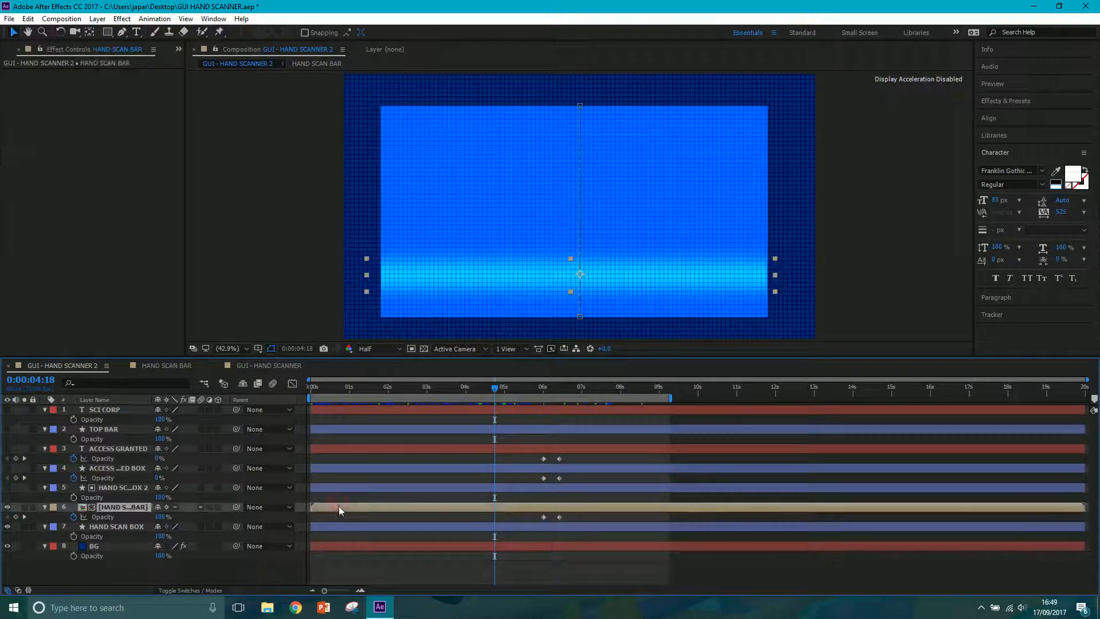
{"action": "key", "text": "u"}
{"action": "left_click_drag", "start_coordinate": [324, 389], "coordinate": [357, 405]}
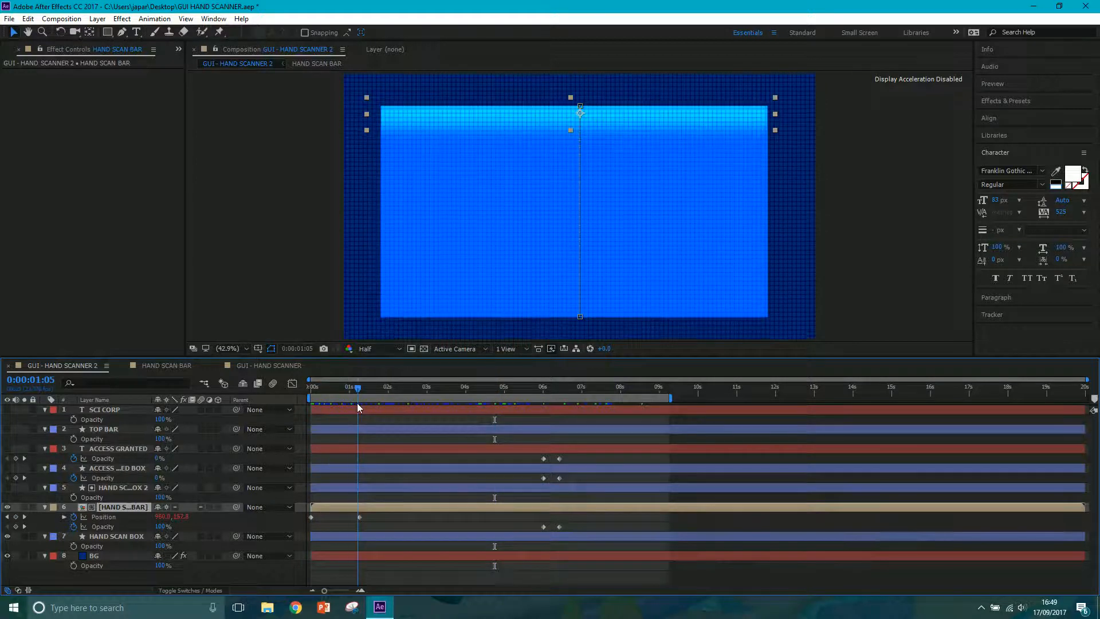
Reveal the loopOut('pingpong') expression on the HAND SCAN BAR layer's Position and inspect its text.
{"action": "key", "text": "e"}
{"action": "key", "text": "e"}
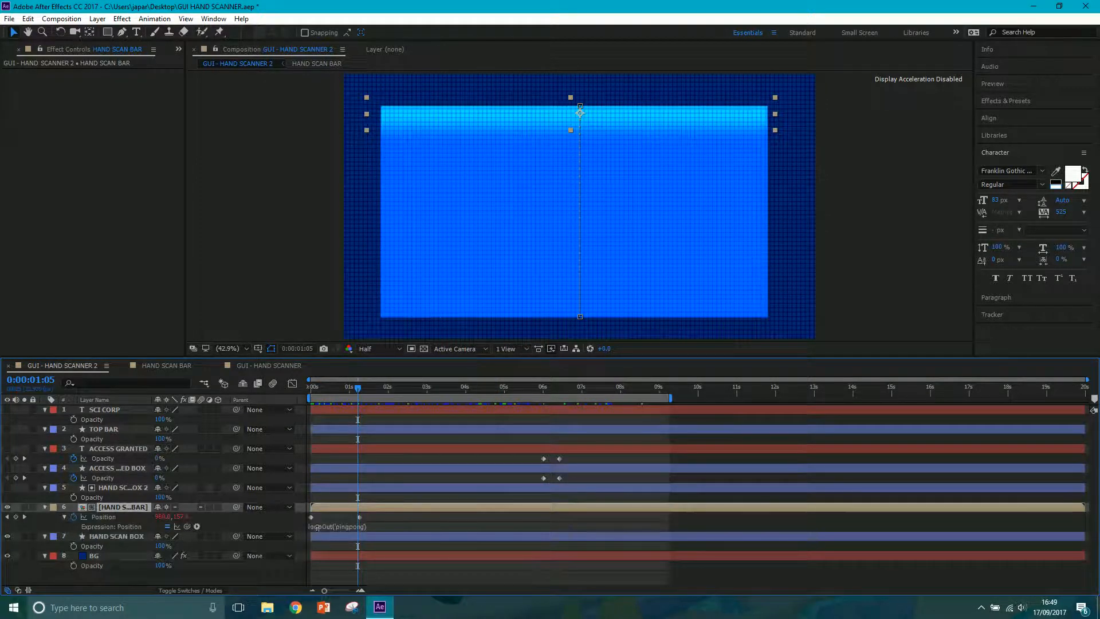
{"action": "left_click", "coordinate": [334, 525]}
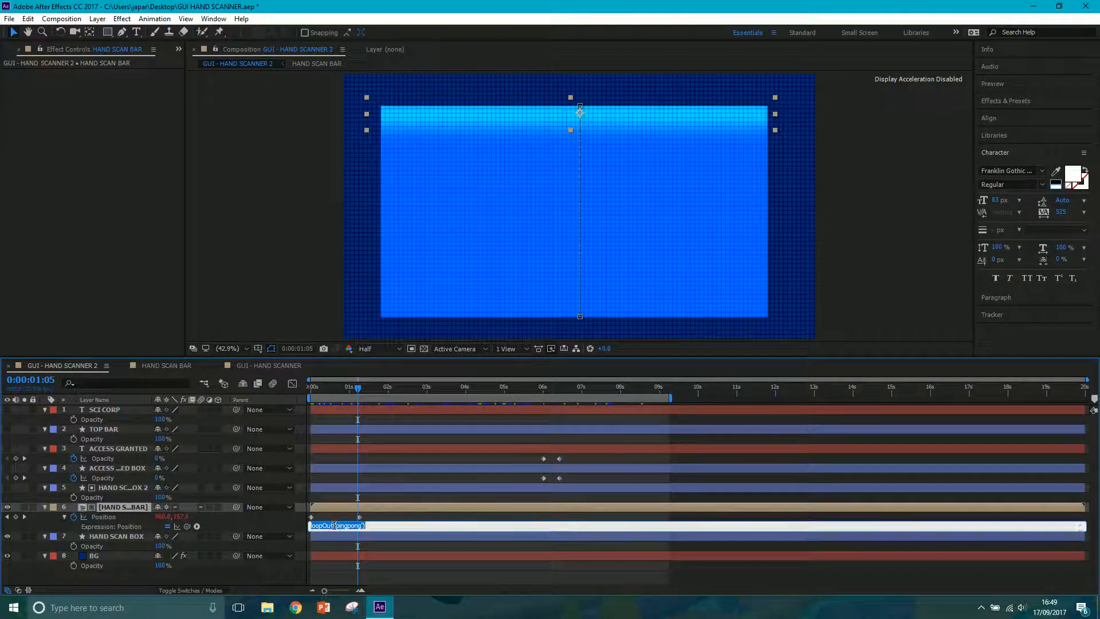
{"action": "left_click", "coordinate": [382, 517]}
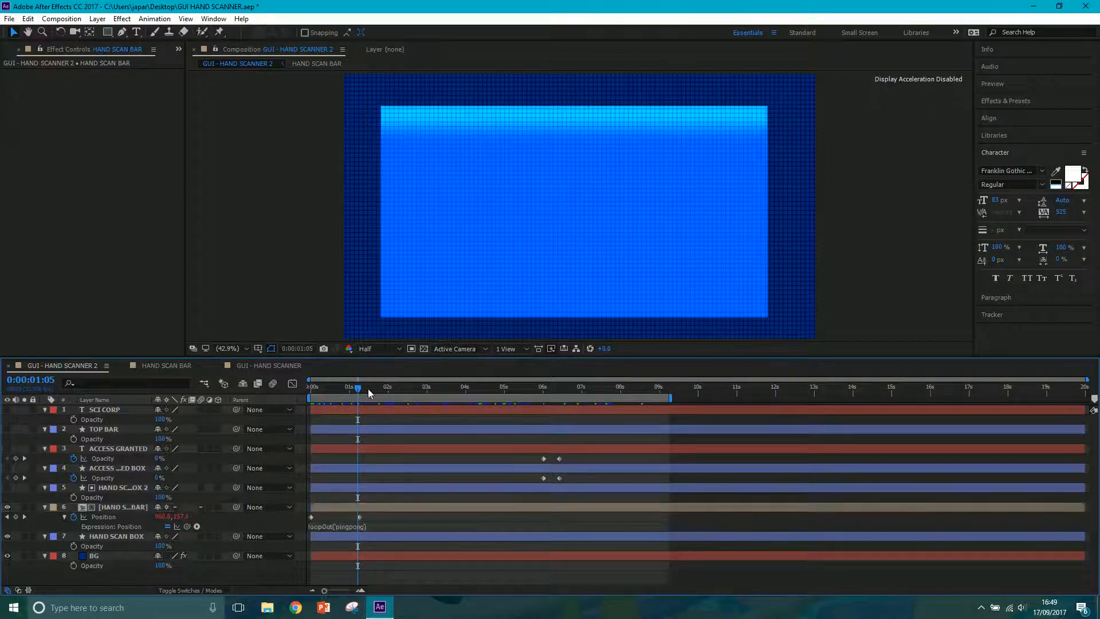
Scrub the looping scan bar to 0:00:04:18 and check the HAND SCAN BAR layer's track matte.
{"action": "left_click_drag", "start_coordinate": [368, 390], "coordinate": [497, 405]}
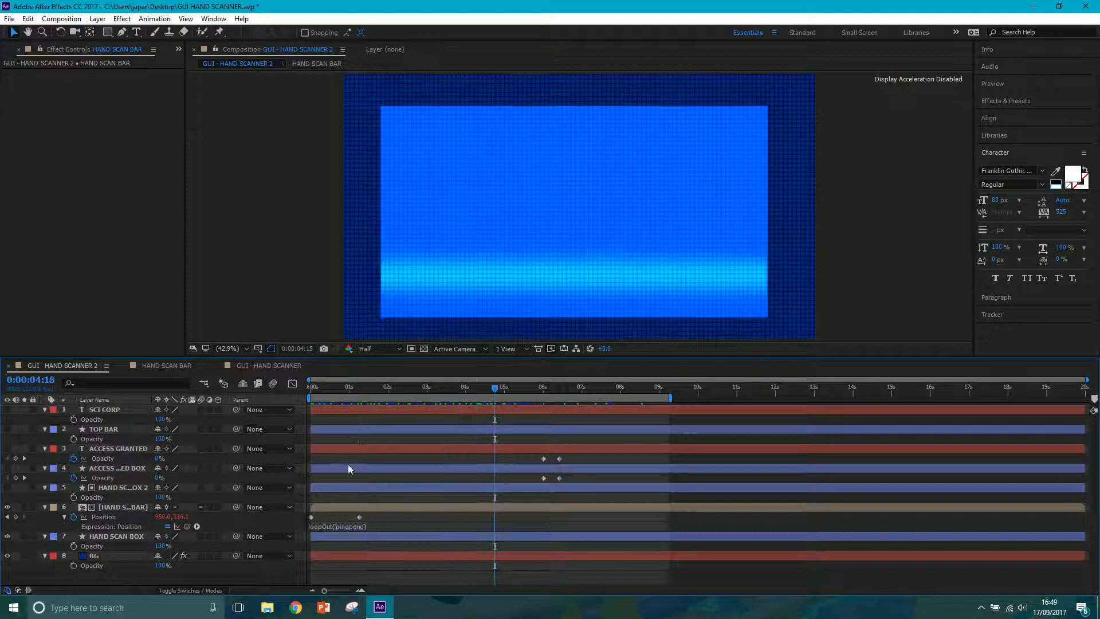
{"action": "left_click", "coordinate": [206, 593]}
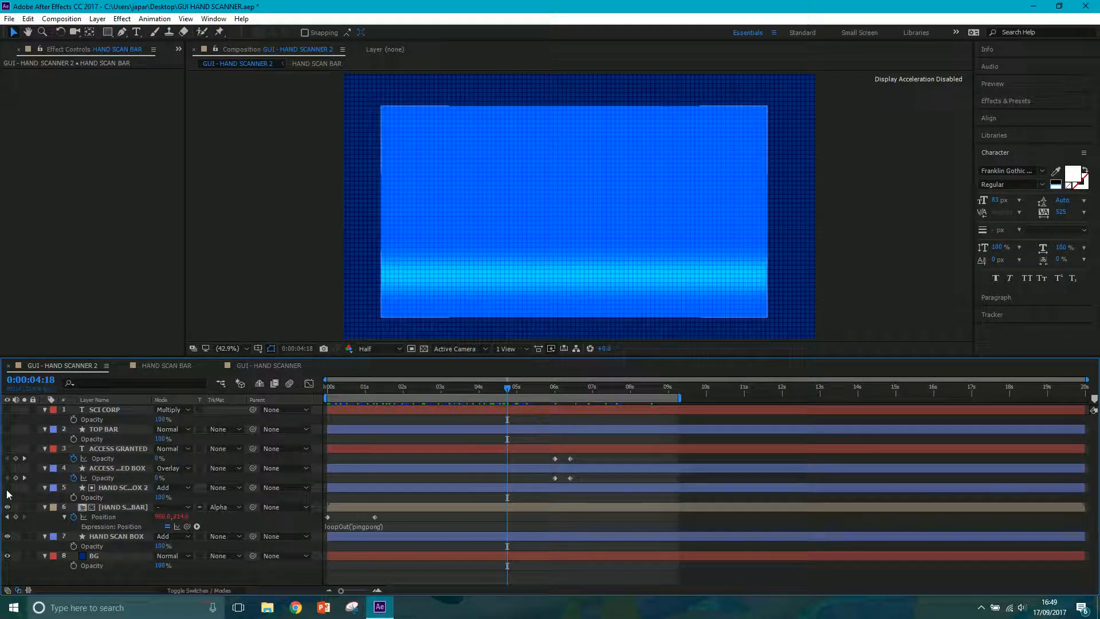
{"action": "left_click", "coordinate": [211, 518]}
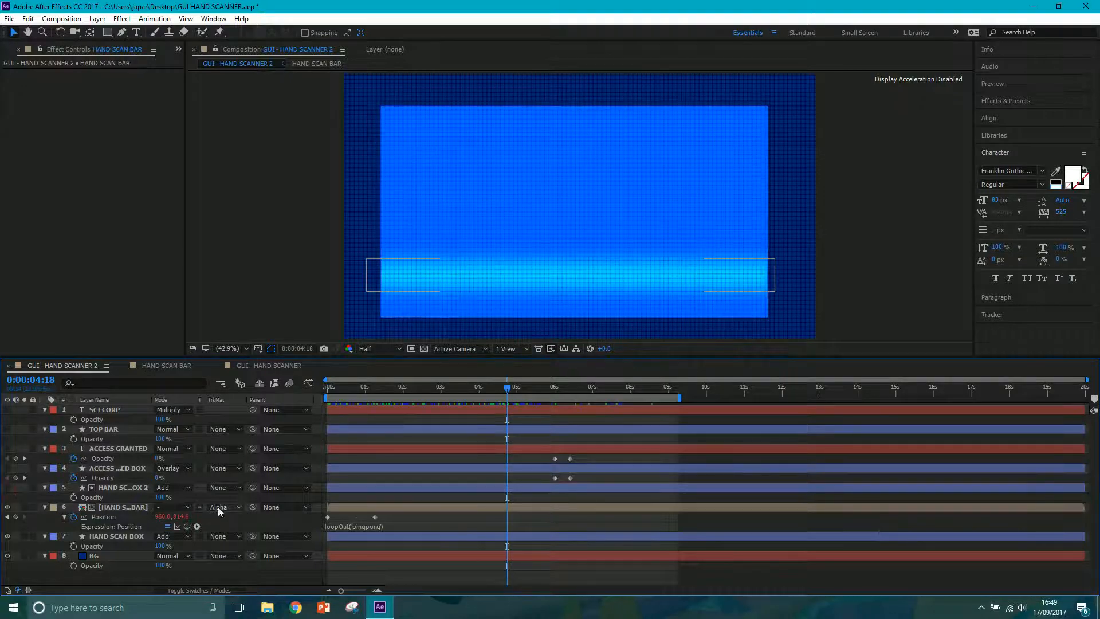
Show the ACCESS GRANTED text and box, TOP BAR and SCI CORP layers, scrubbing to 0:00:06:09 to check the fade-in.
{"action": "left_click", "coordinate": [8, 469]}
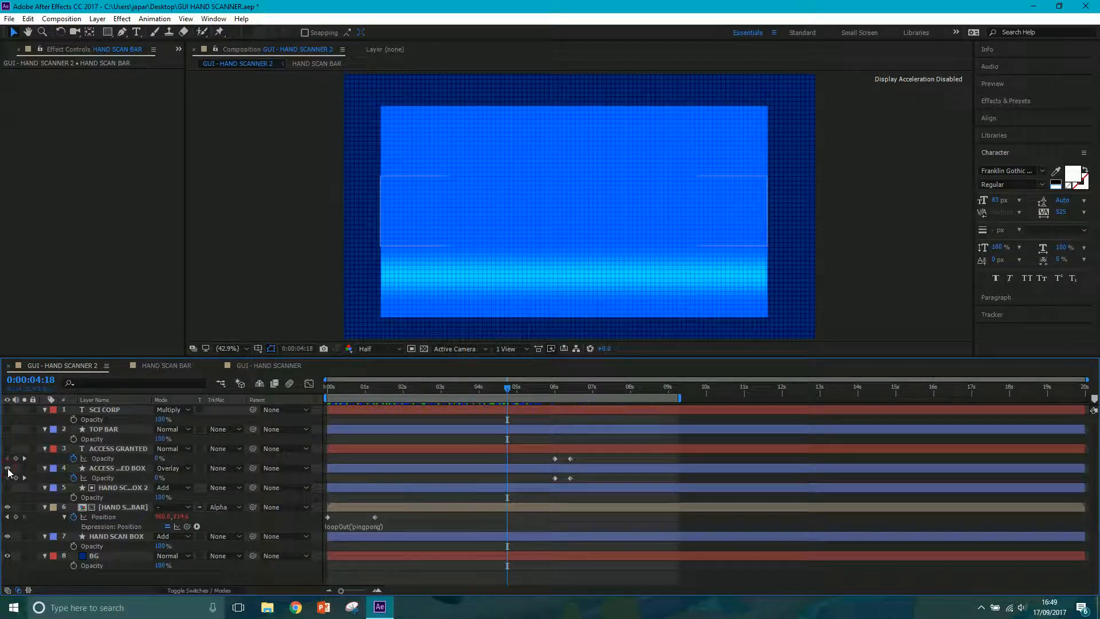
{"action": "left_click", "coordinate": [8, 449]}
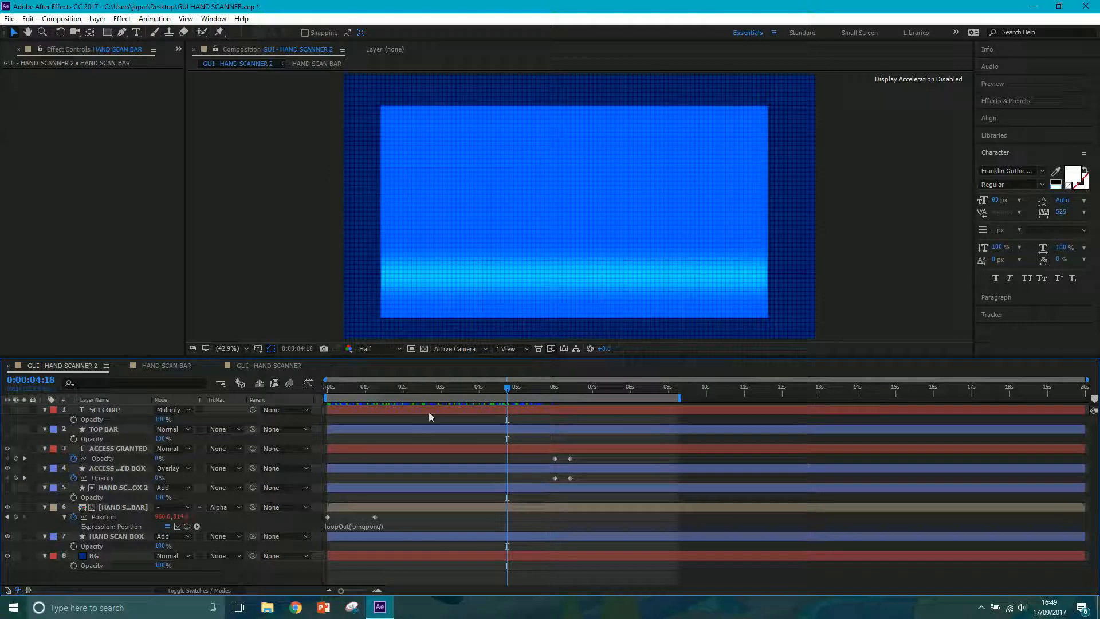
{"action": "left_click_drag", "start_coordinate": [507, 390], "coordinate": [569, 394]}
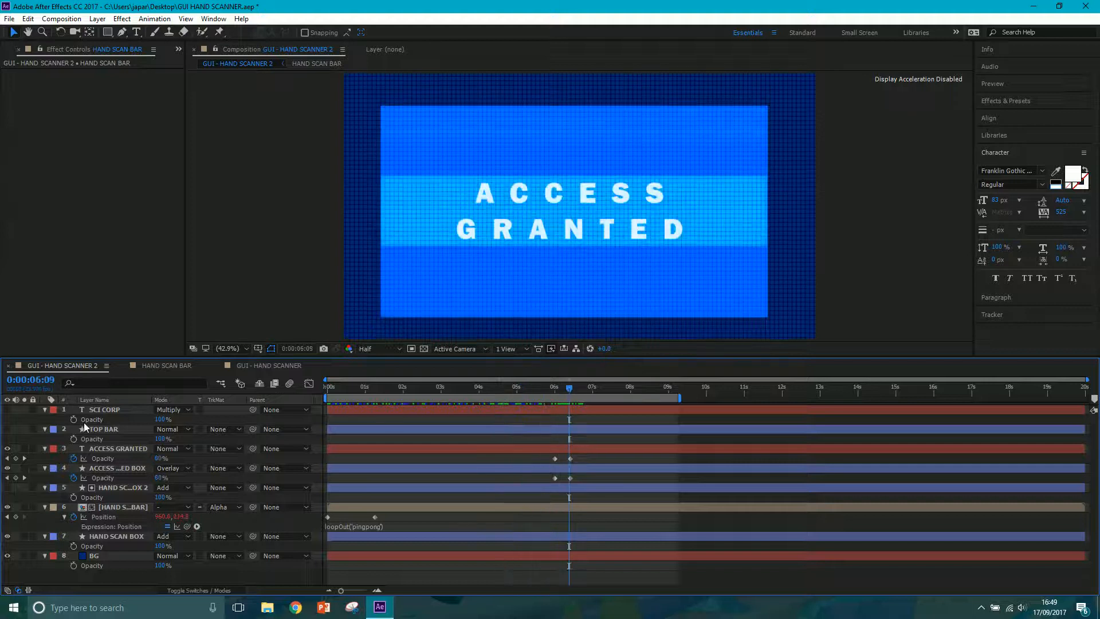
{"action": "left_click", "coordinate": [8, 410]}
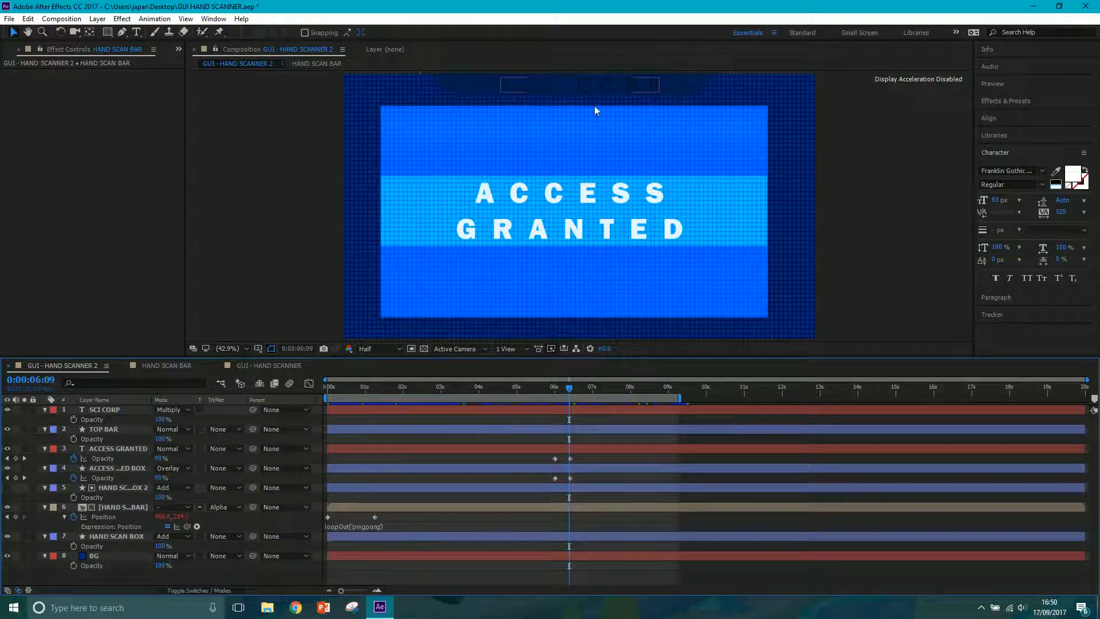
Examine the animation in the GUI - HAND SCANNER composition, then scrub GUI - HAND SCANNER 2 to 0:00:07:18.
{"action": "left_click", "coordinate": [252, 367]}
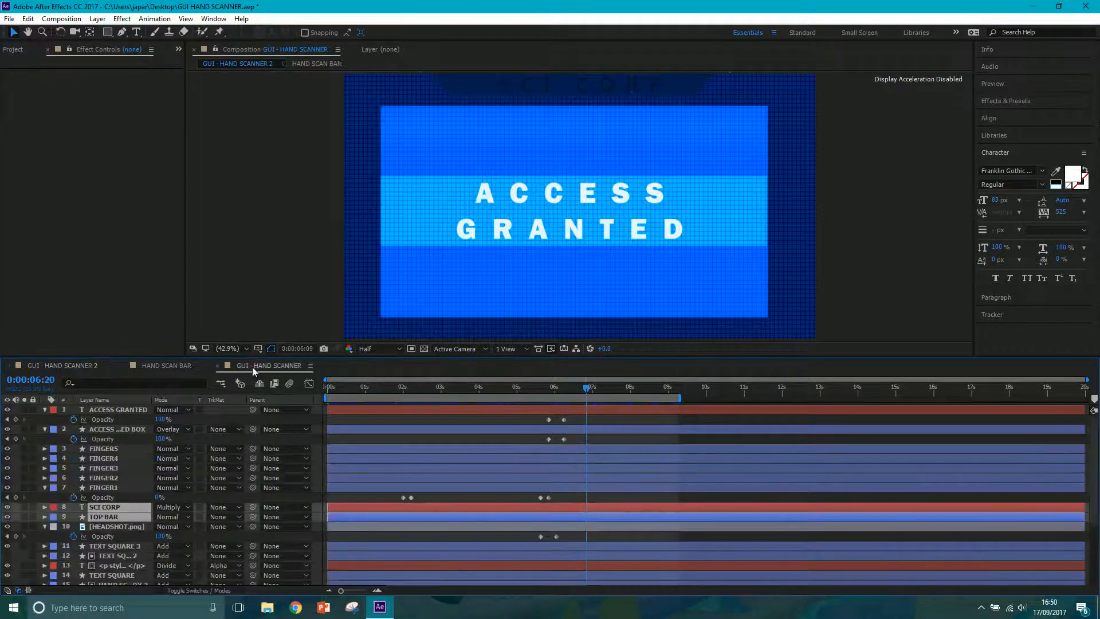
{"action": "left_click_drag", "start_coordinate": [384, 395], "coordinate": [317, 400]}
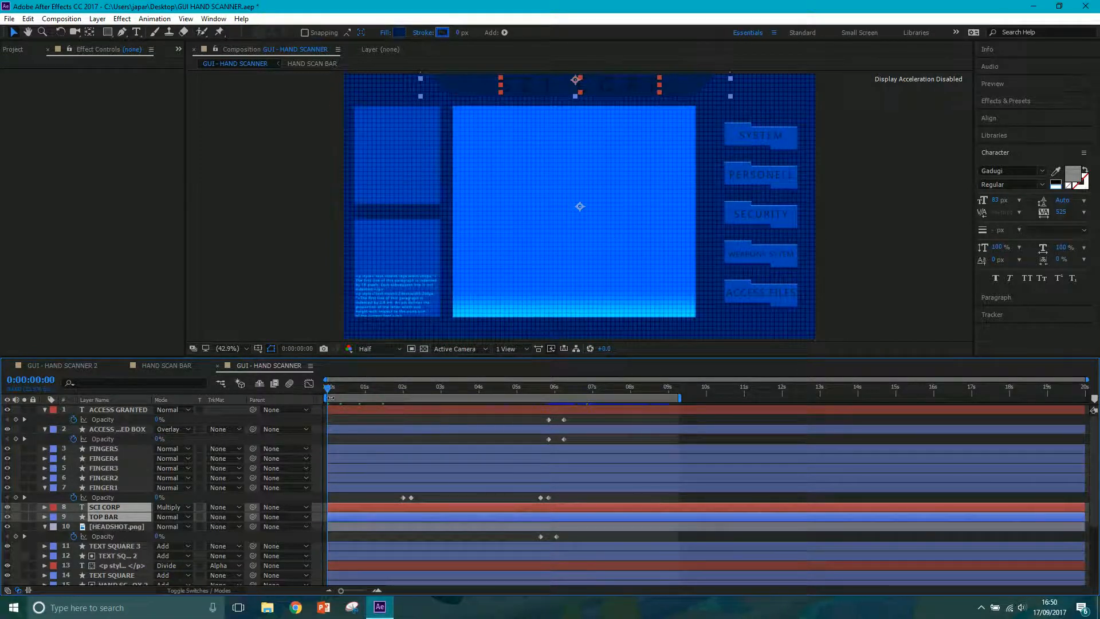
{"action": "left_click_drag", "start_coordinate": [340, 397], "coordinate": [509, 387]}
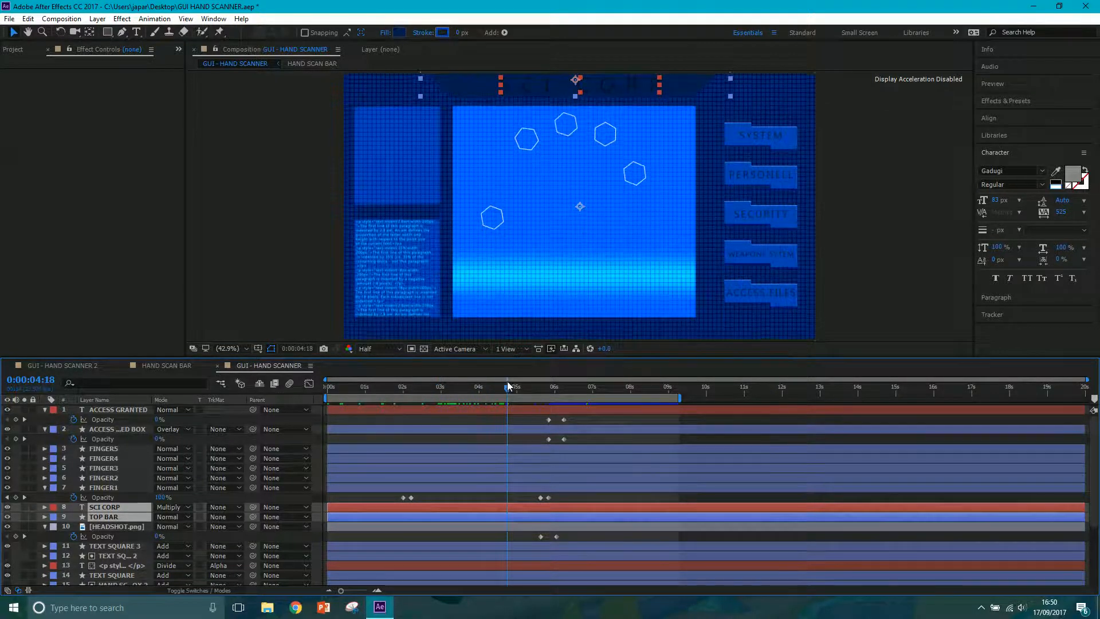
{"action": "left_click_drag", "start_coordinate": [436, 390], "coordinate": [396, 387]}
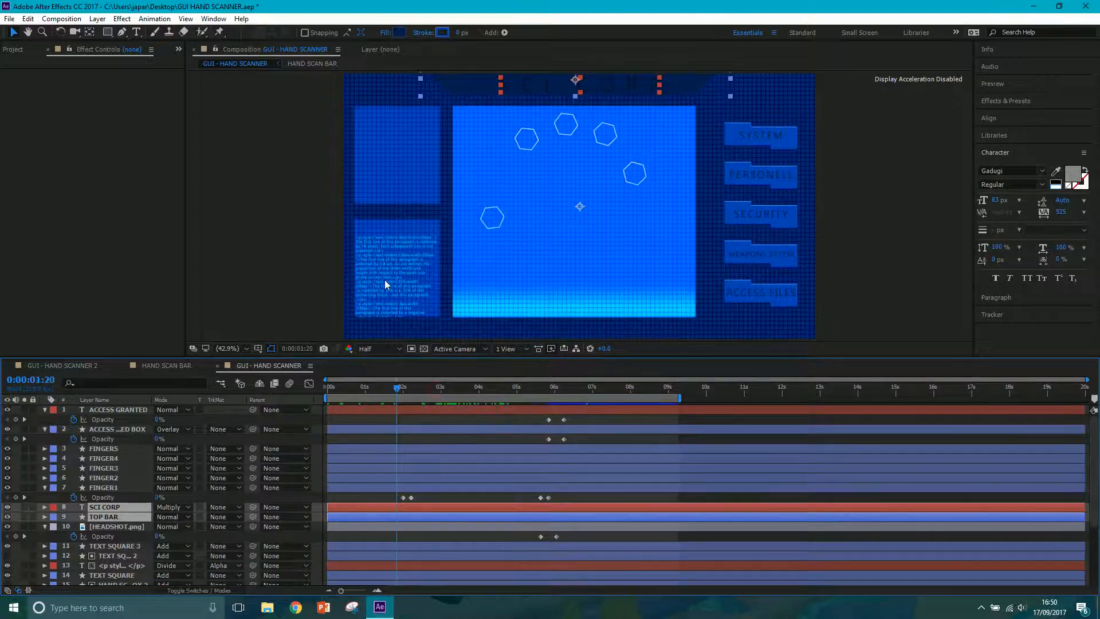
{"action": "left_click_drag", "start_coordinate": [399, 389], "coordinate": [525, 396]}
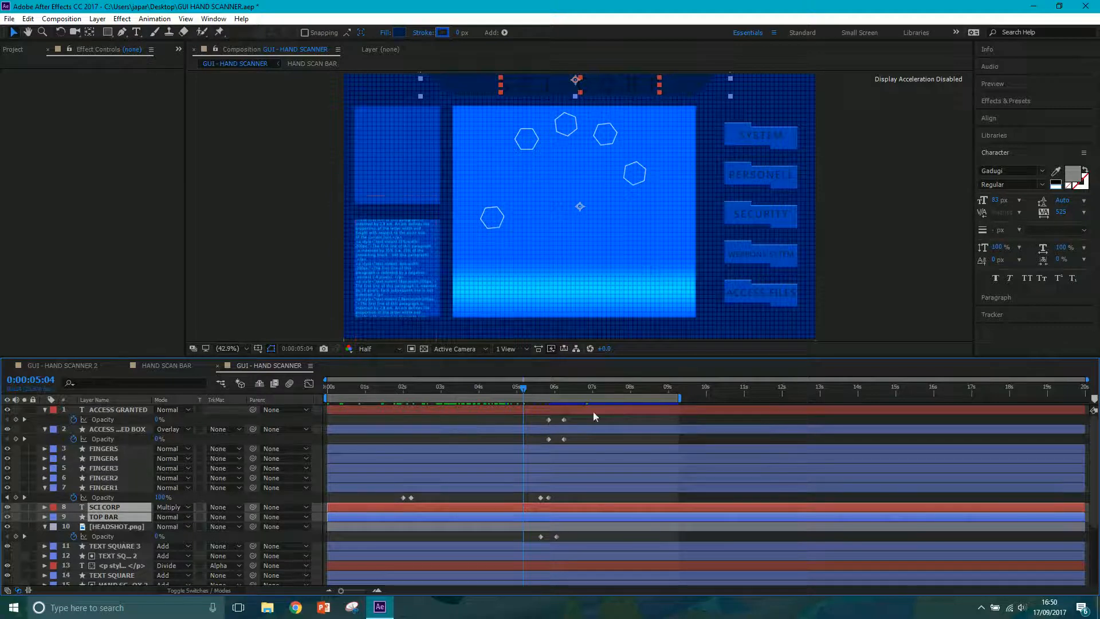
{"action": "left_click_drag", "start_coordinate": [492, 395], "coordinate": [572, 390]}
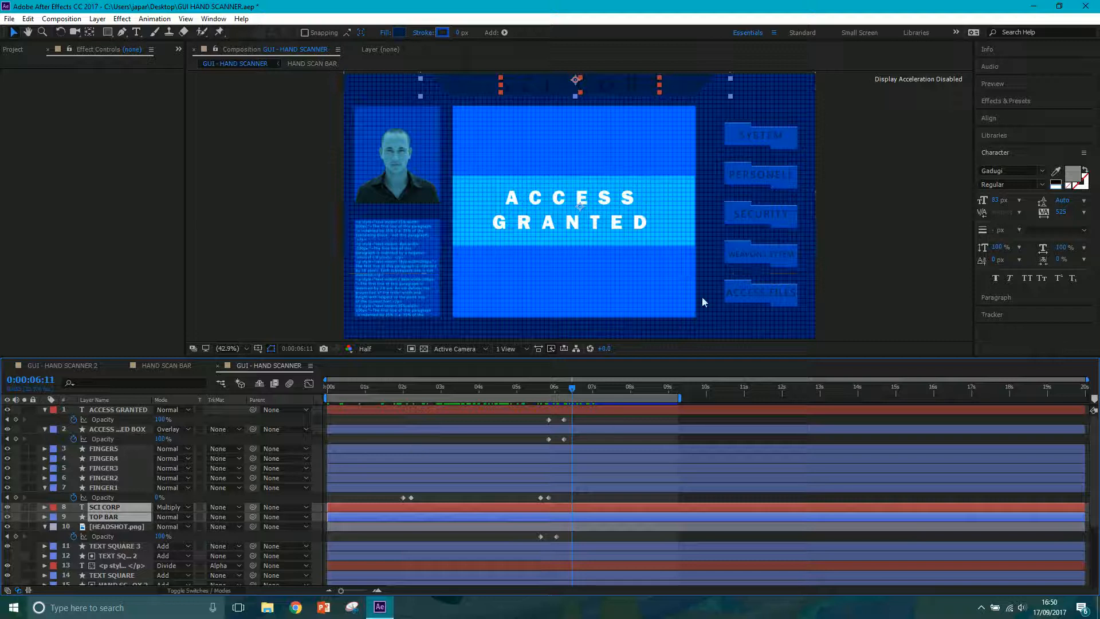
{"action": "left_click_drag", "start_coordinate": [574, 394], "coordinate": [563, 393]}
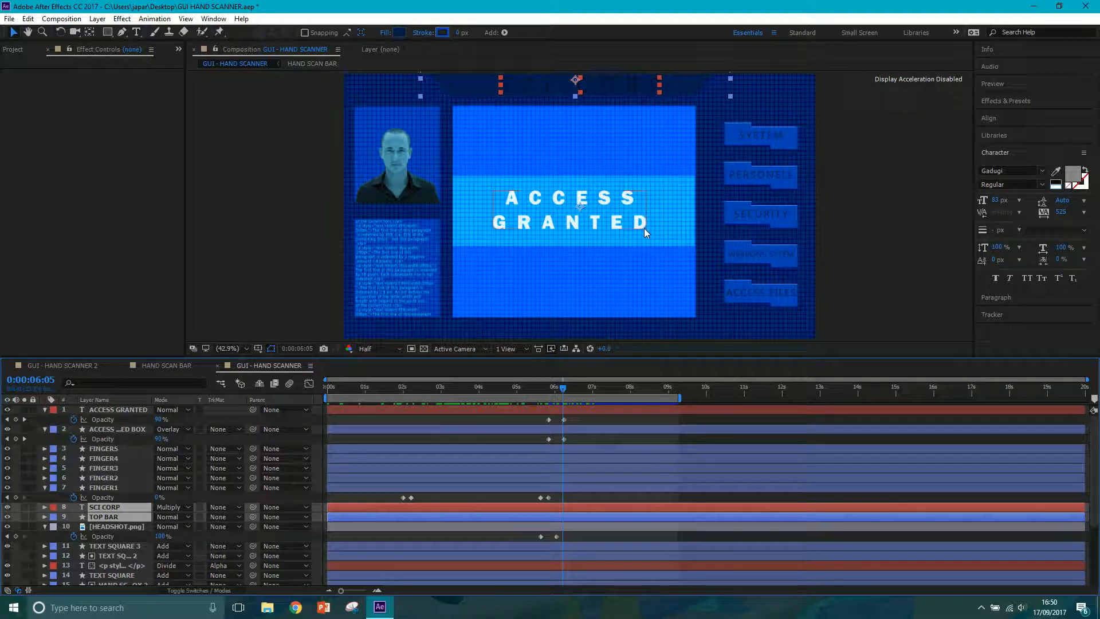
{"action": "left_click", "coordinate": [83, 365]}
{"action": "left_click_drag", "start_coordinate": [405, 392], "coordinate": [621, 411]}
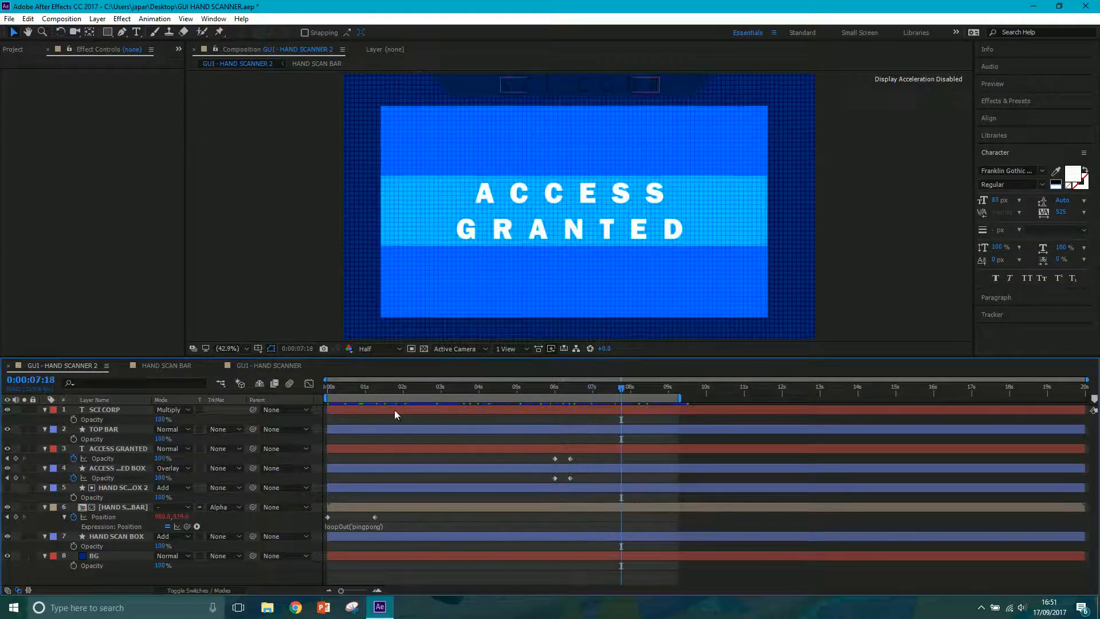
Create a composition named GUI - HAND SCANNER 3 with the HDTV 1080 25 preset and a duration of 0:00:10:00.
{"action": "left_click", "coordinate": [57, 21]}
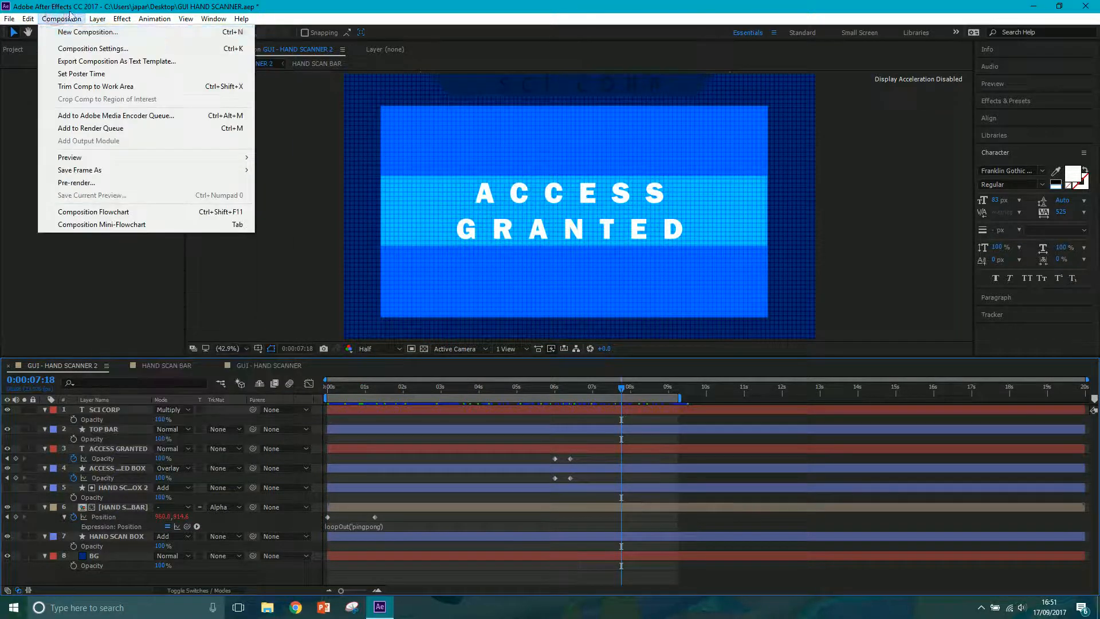
{"action": "left_click", "coordinate": [69, 32]}
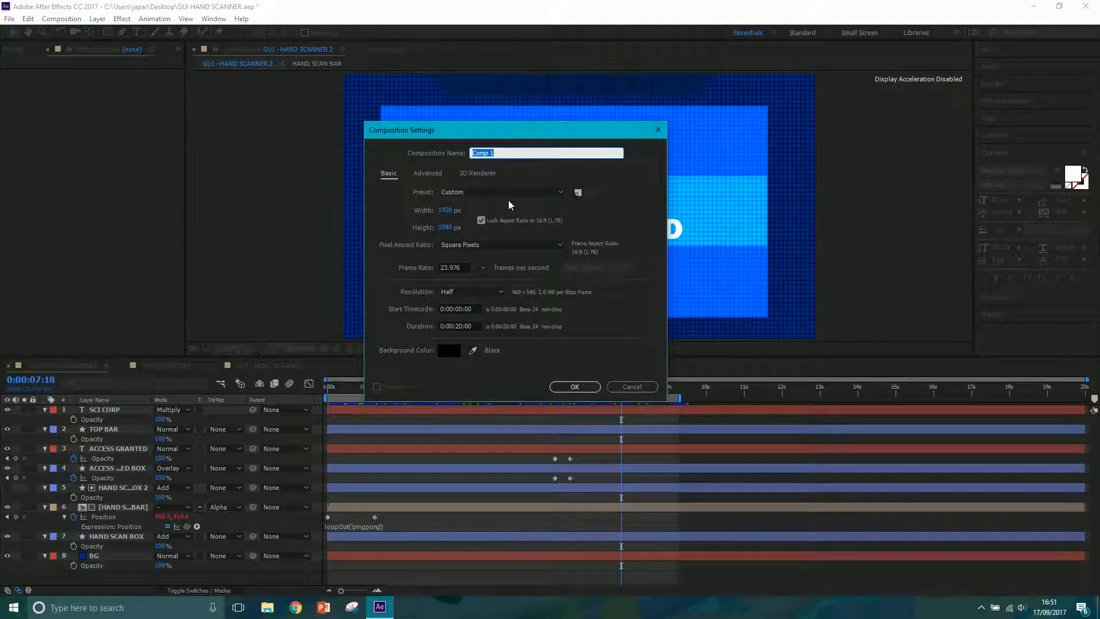
{"action": "type", "text": "- HAND SCANNER 3"}
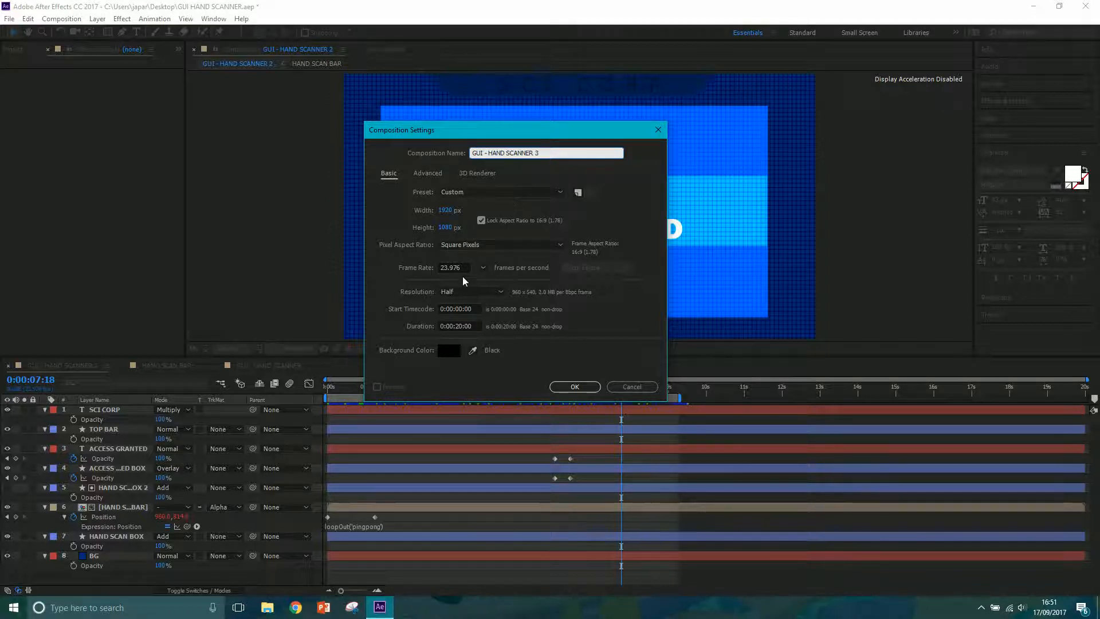
{"action": "left_click", "coordinate": [474, 195]}
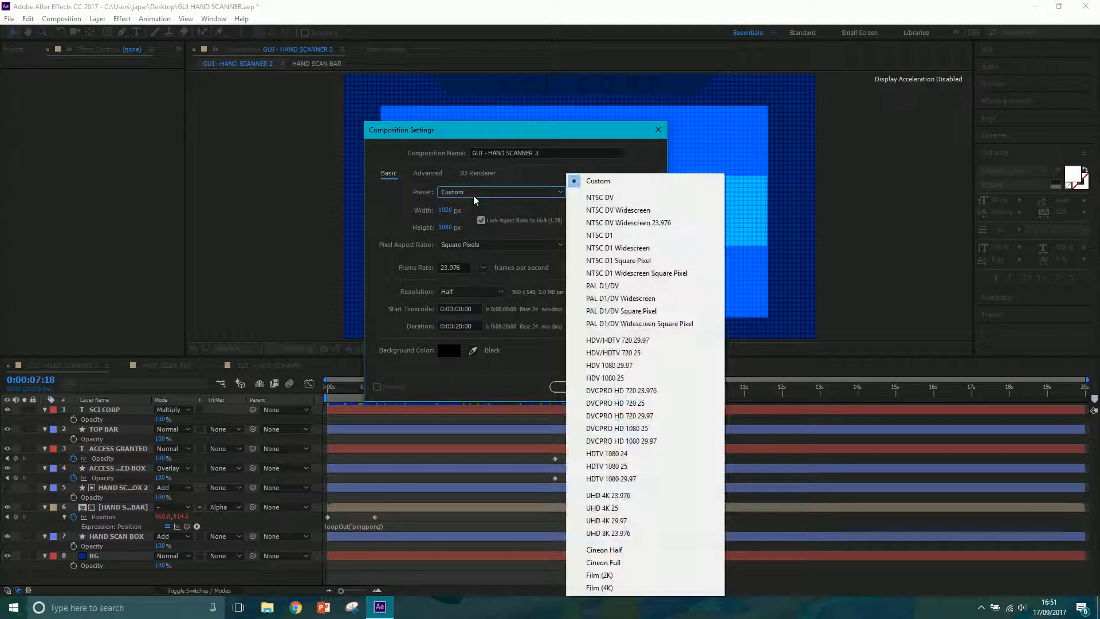
{"action": "left_click", "coordinate": [625, 468]}
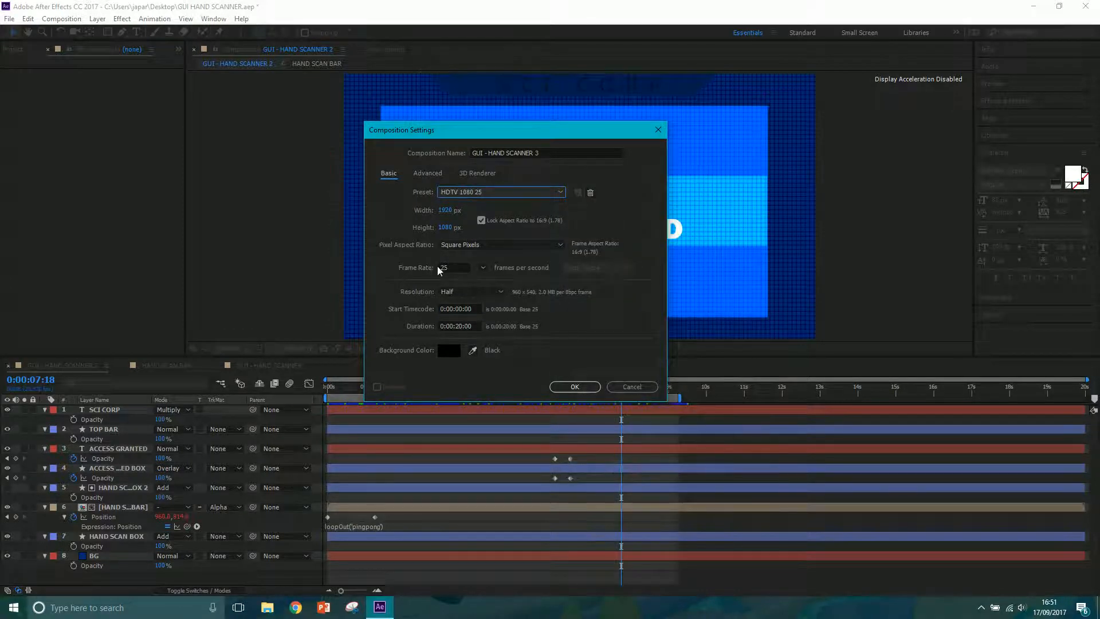
{"action": "left_click", "coordinate": [460, 326]}
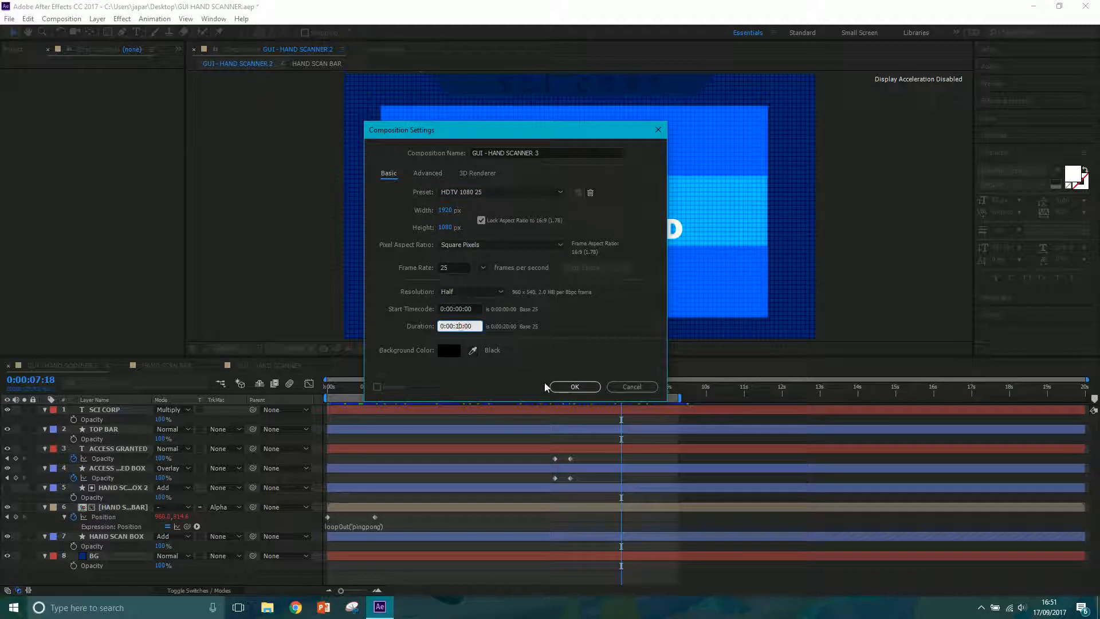
{"action": "left_click", "coordinate": [576, 386]}
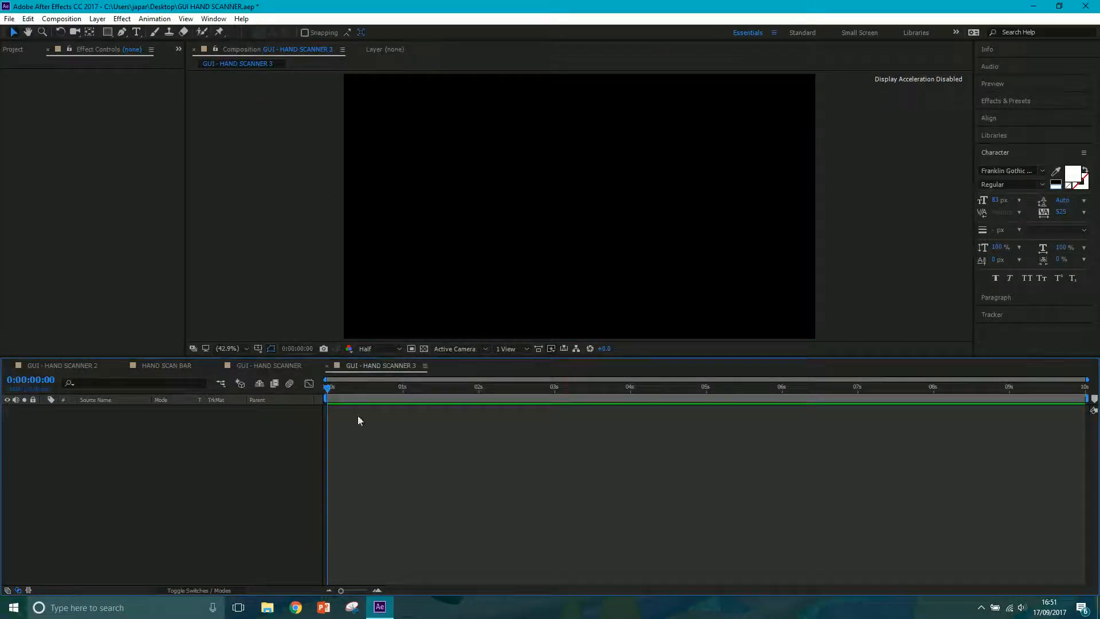
{"action": "right_click", "coordinate": [188, 442]}
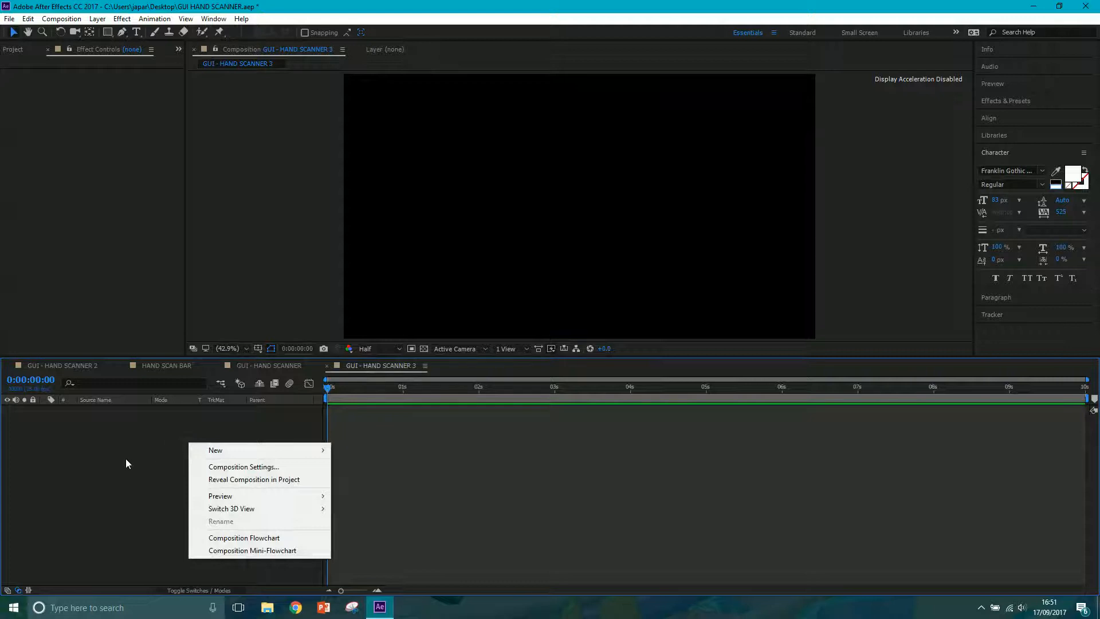
{"action": "left_click", "coordinate": [111, 461]}
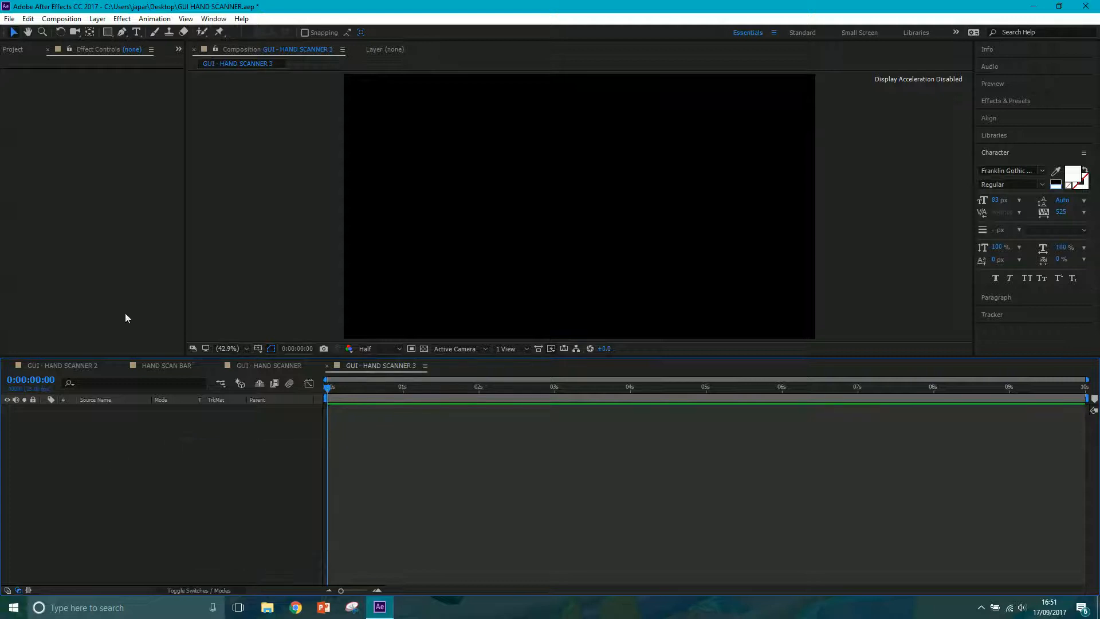
{"action": "left_click", "coordinate": [98, 19]}
{"action": "mouse_move", "coordinate": [172, 32]}
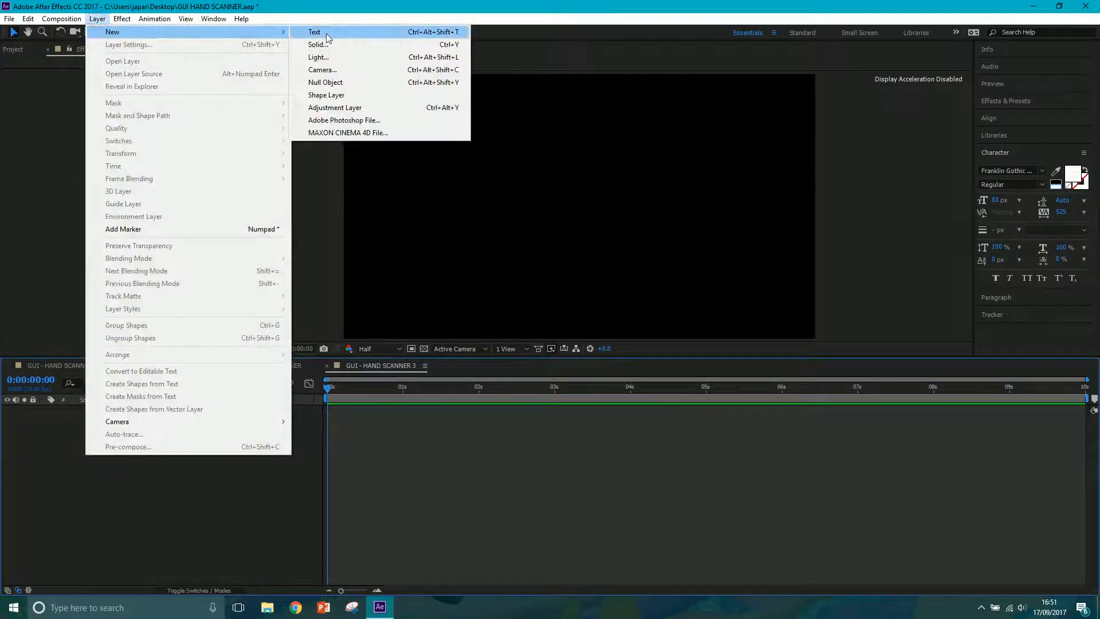
{"action": "left_click", "coordinate": [164, 466]}
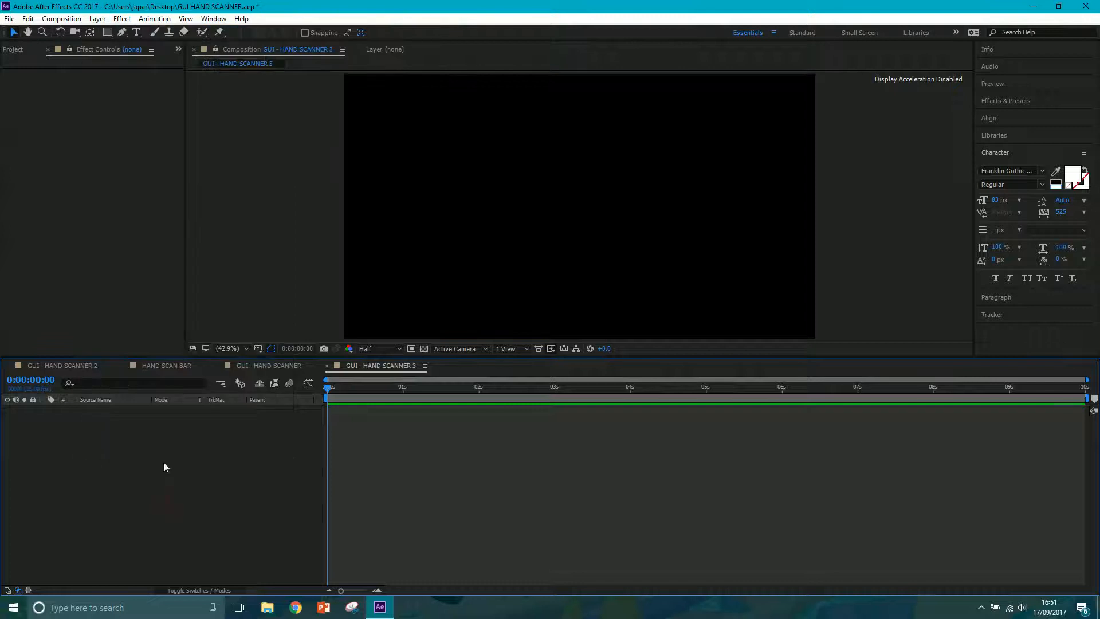
{"action": "right_click", "coordinate": [134, 478]}
{"action": "mouse_move", "coordinate": [156, 483]}
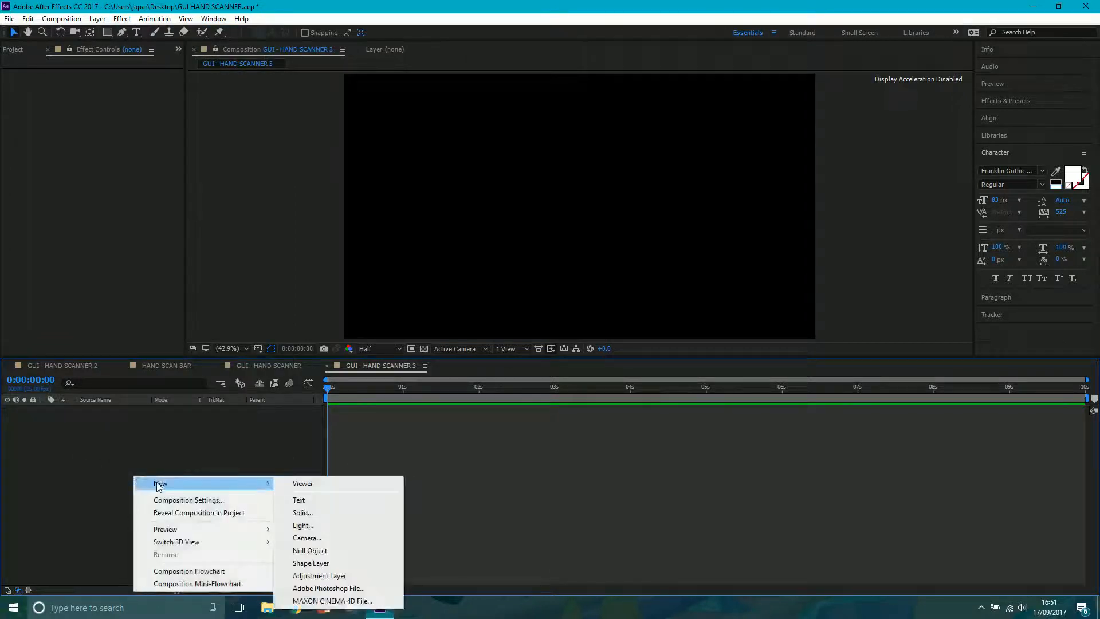
{"action": "left_click", "coordinate": [320, 512]}
{"action": "left_click", "coordinate": [226, 229]}
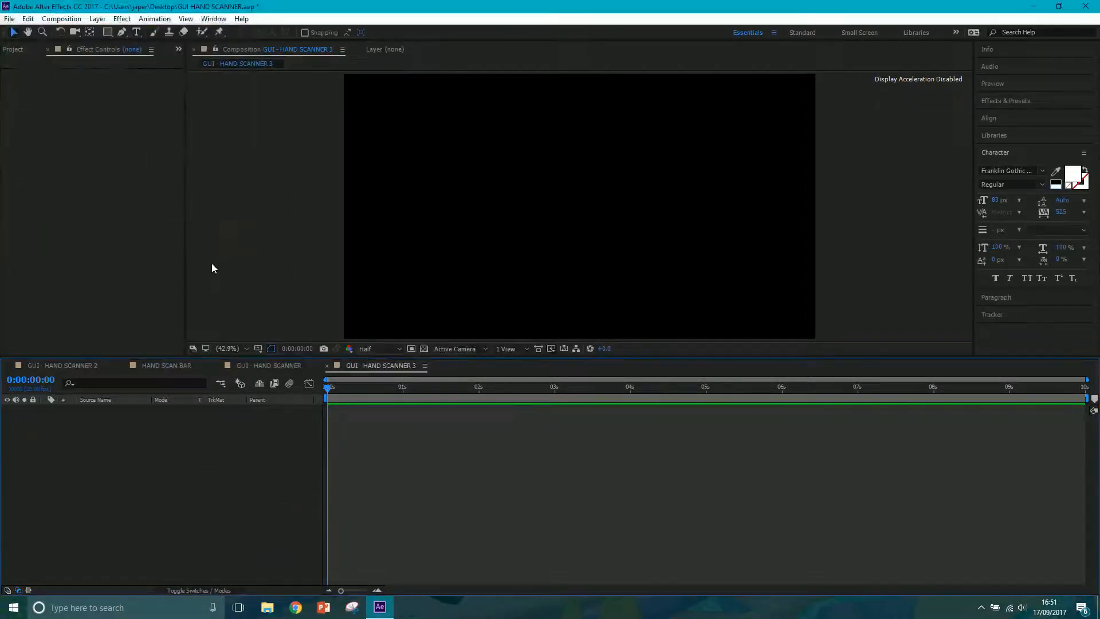
Add a 1920 x 1080 px deep royal blue solid named BG to the composition.
{"action": "key", "text": "ctrl+y"}
{"action": "left_click_drag", "start_coordinate": [113, 16], "coordinate": [152, 37]}
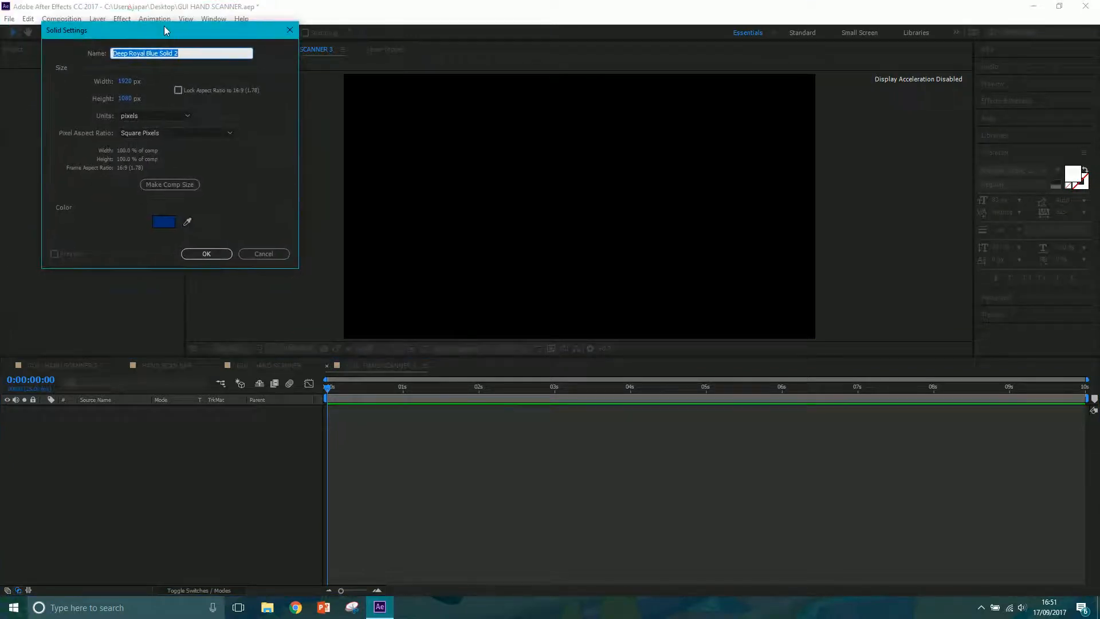
{"action": "type", "text": "BG"}
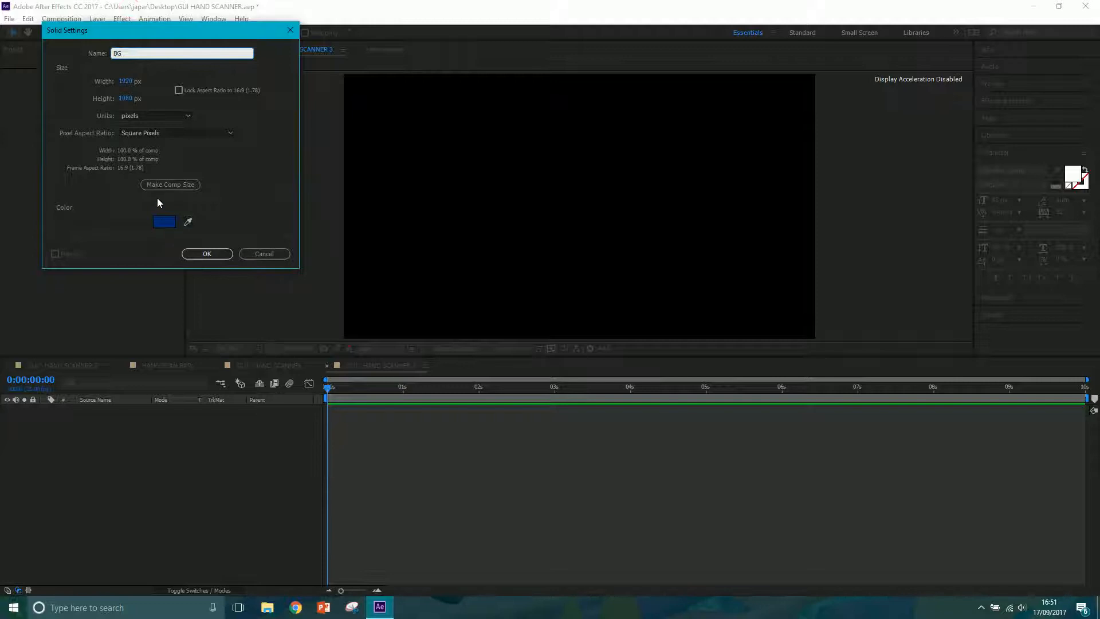
{"action": "left_click", "coordinate": [209, 252]}
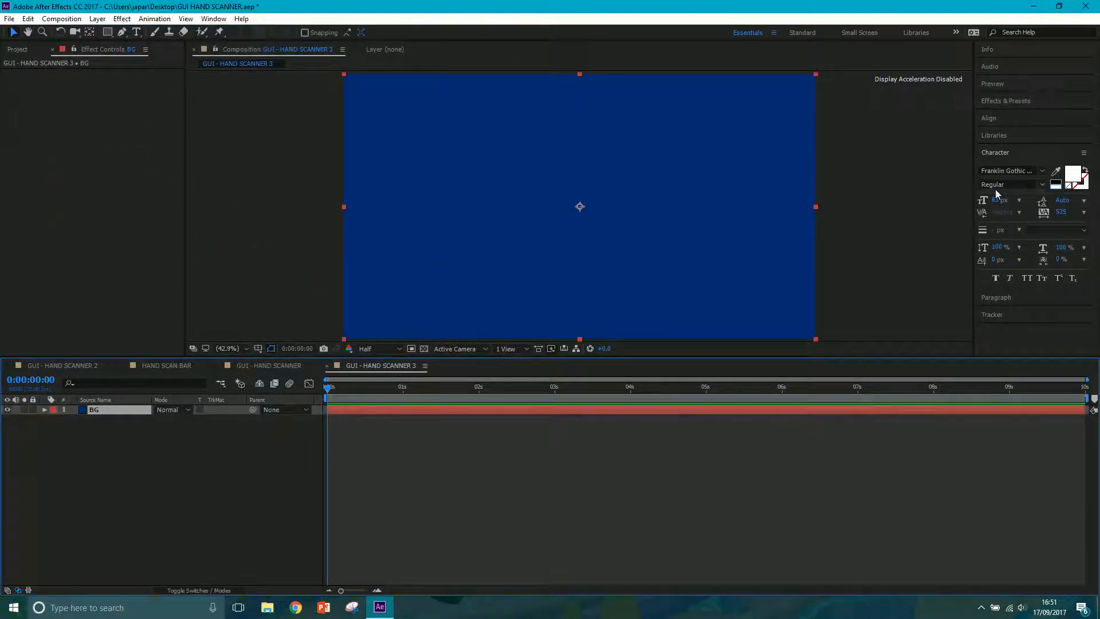
Find the Grid effect by searching for "grid" and apply it to the BG layer.
{"action": "left_click", "coordinate": [1017, 100]}
{"action": "left_click", "coordinate": [1023, 115]}
{"action": "type", "text": "grid"}
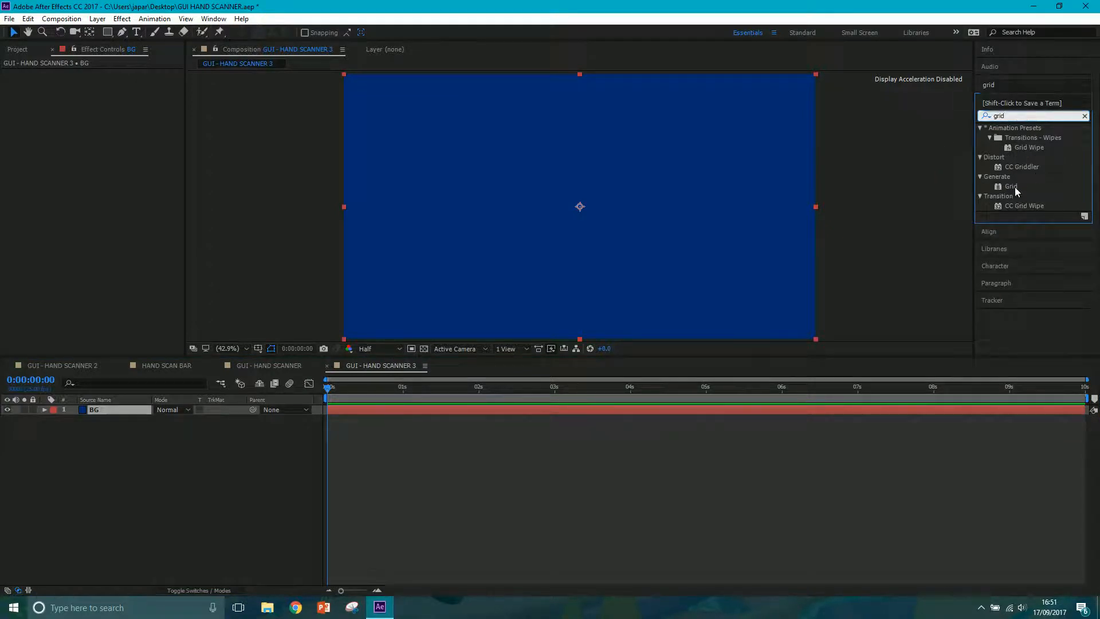
{"action": "left_click_drag", "start_coordinate": [1015, 187], "coordinate": [705, 210]}
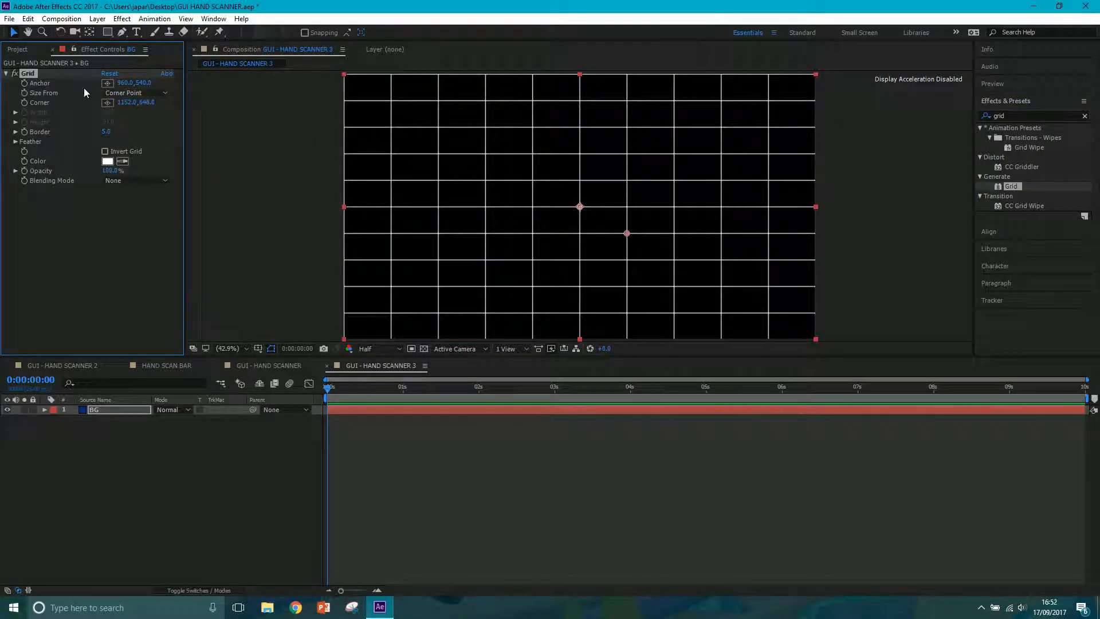
Size the grid from Width & Height Sliders and set both its width and height to 20.
{"action": "left_click", "coordinate": [112, 93]}
{"action": "left_click", "coordinate": [146, 129]}
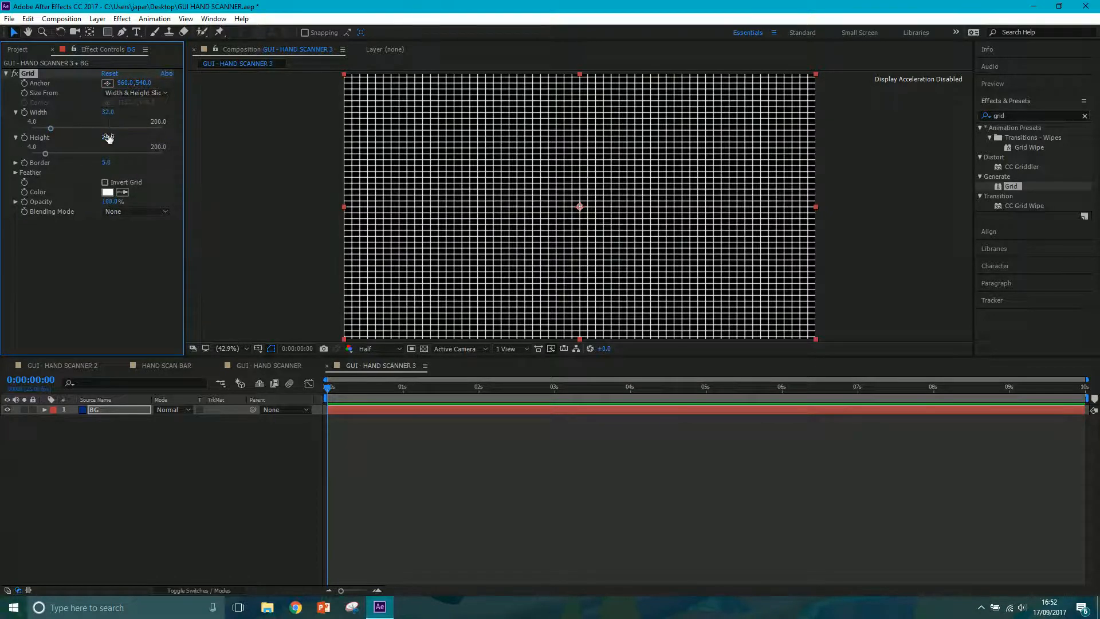
{"action": "left_click", "coordinate": [107, 113]}
{"action": "type", "text": "20"}
{"action": "left_click", "coordinate": [111, 138]}
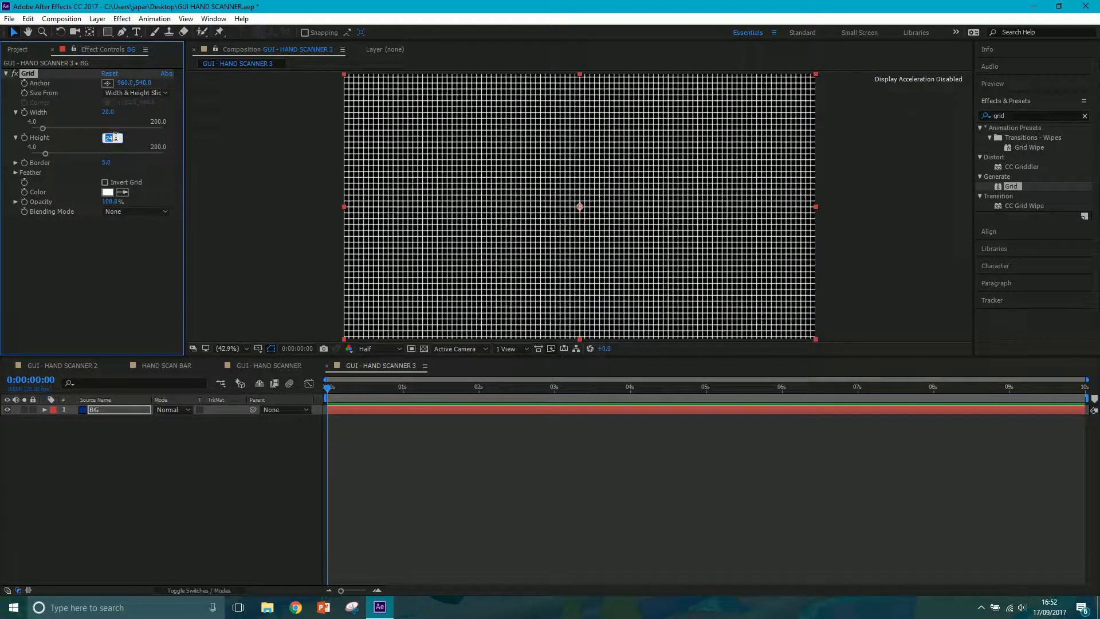
{"action": "type", "text": "20"}
{"action": "key", "text": "Return"}
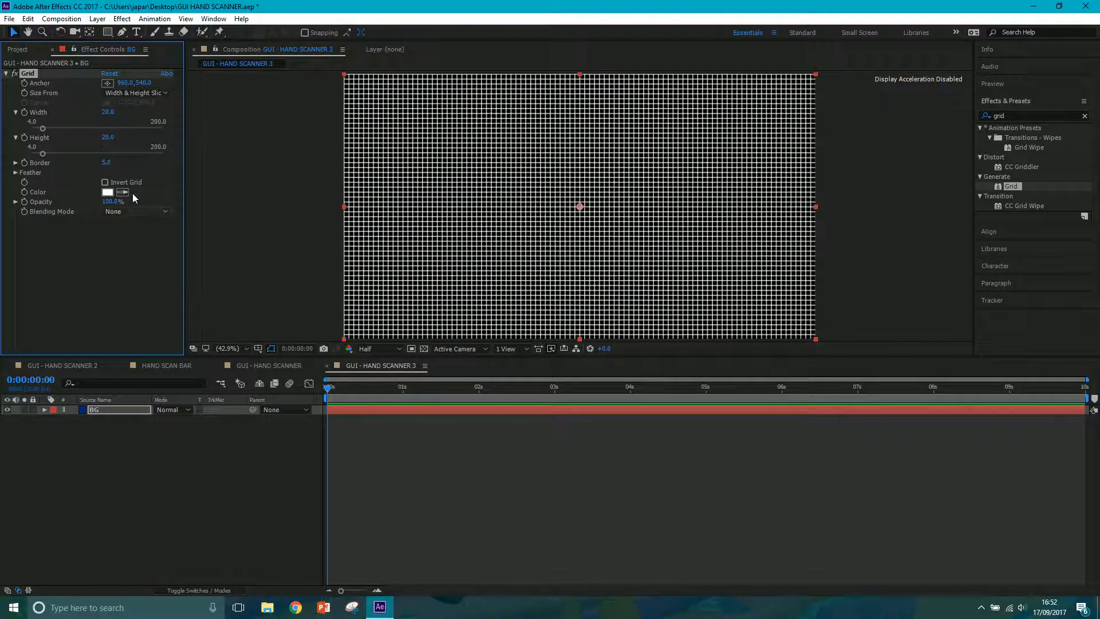
Change the grid's color from white to a bright blue.
{"action": "left_click", "coordinate": [108, 193]}
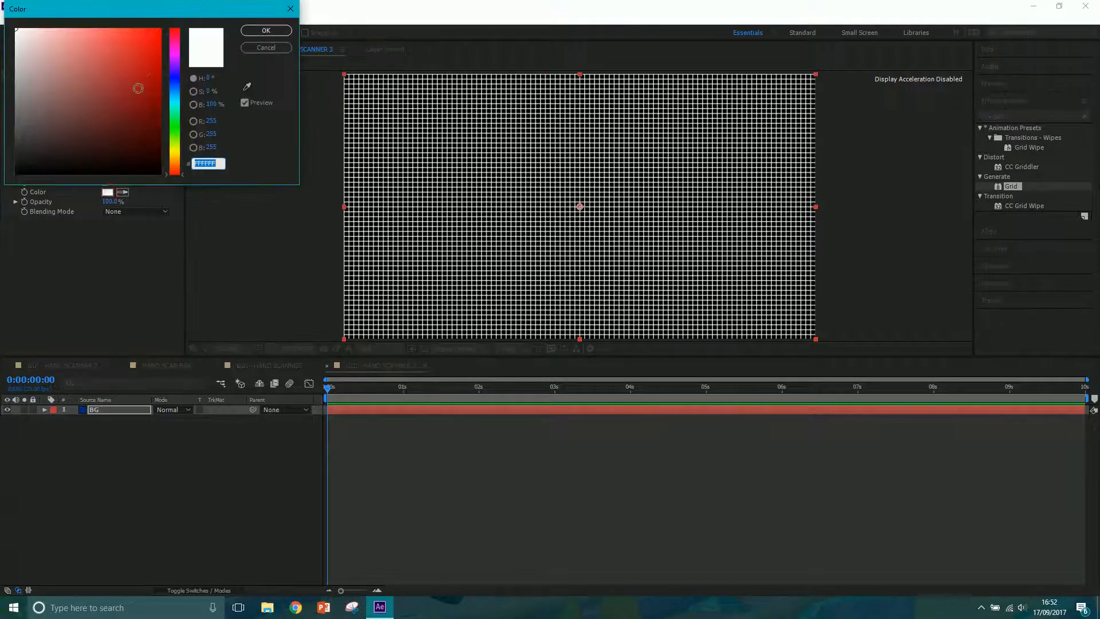
{"action": "left_click", "coordinate": [174, 78]}
{"action": "left_click_drag", "start_coordinate": [148, 83], "coordinate": [164, 114]}
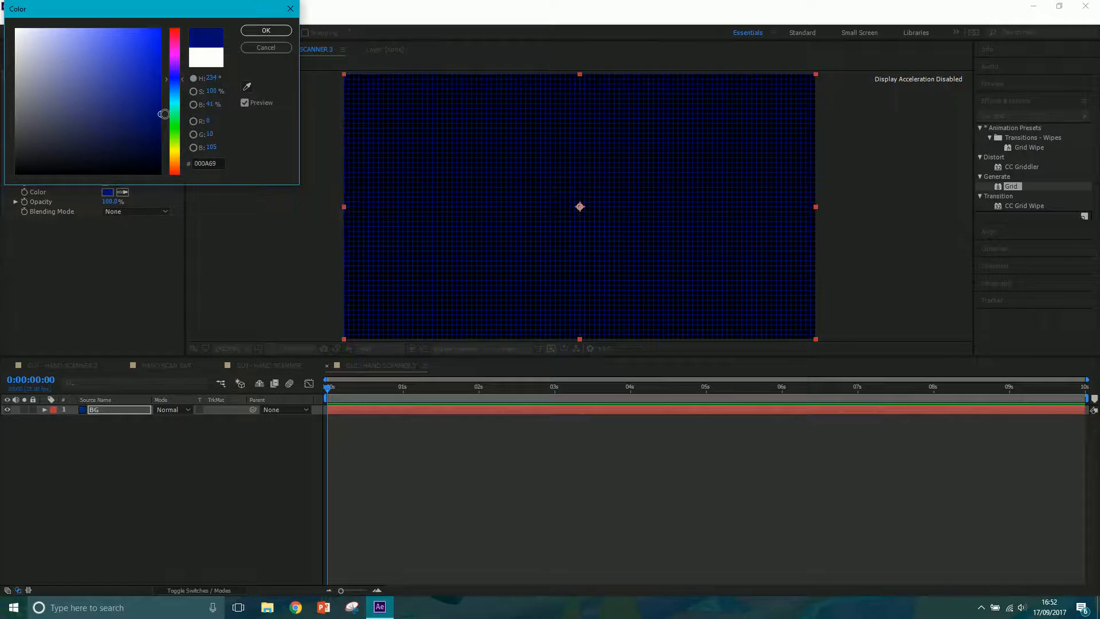
{"action": "mouse_move", "coordinate": [137, 65]}
{"action": "left_mouse_down"}
{"action": "mouse_move", "coordinate": [130, 25]}
{"action": "mouse_move", "coordinate": [139, 22]}
{"action": "left_mouse_up"}
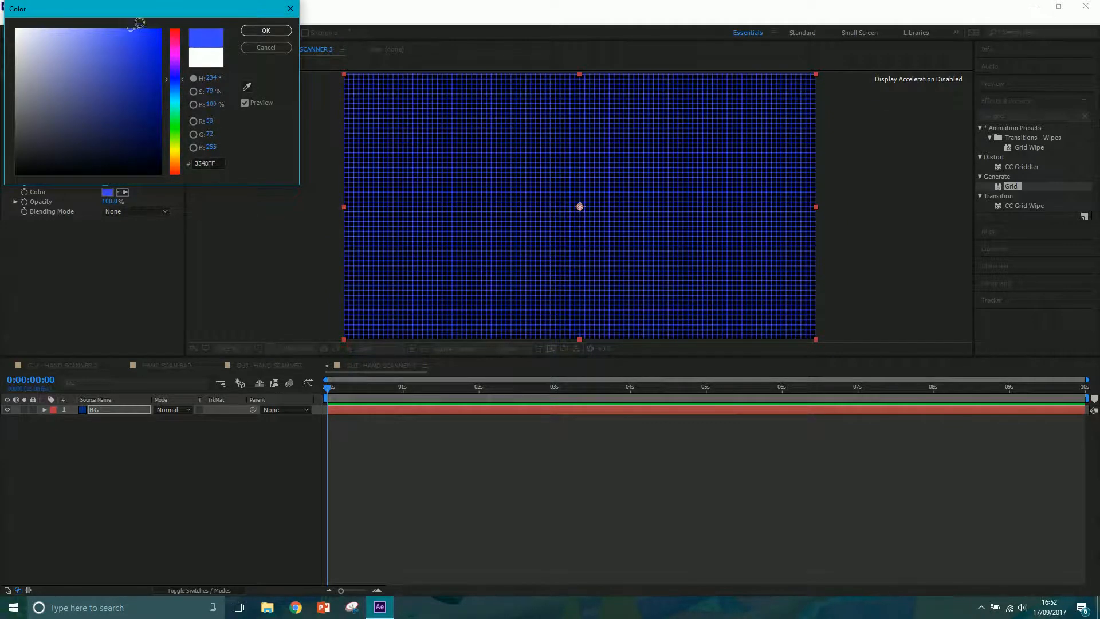
{"action": "left_click", "coordinate": [266, 30]}
Set the grid's blending mode to Multiply and darken its color to a very dark blue.
{"action": "left_click", "coordinate": [132, 212]}
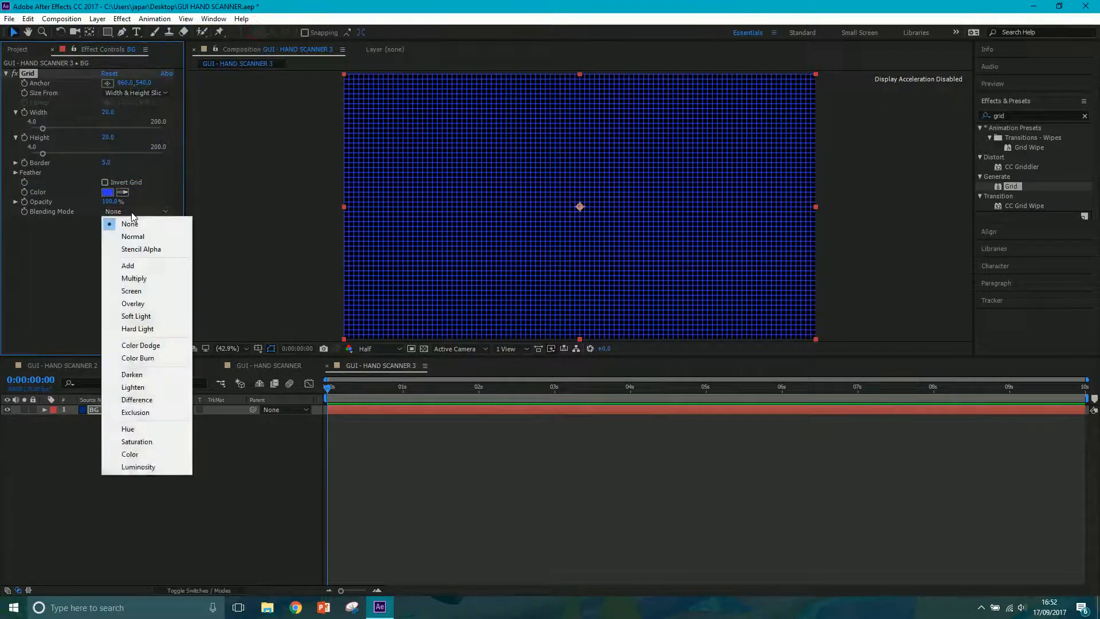
{"action": "left_click", "coordinate": [139, 281]}
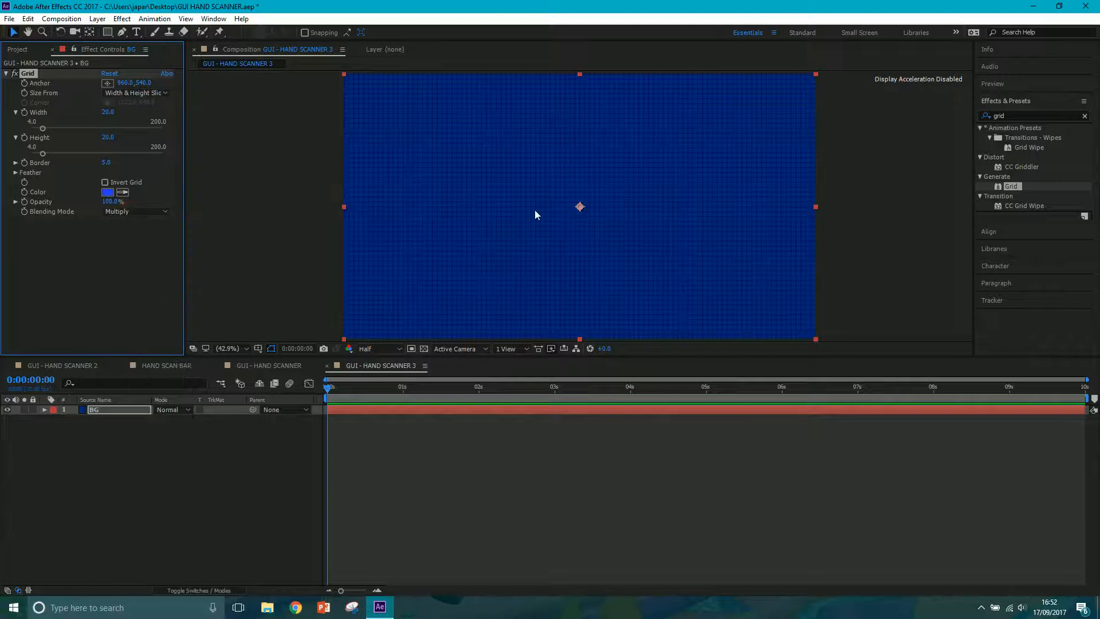
{"action": "left_click", "coordinate": [108, 192]}
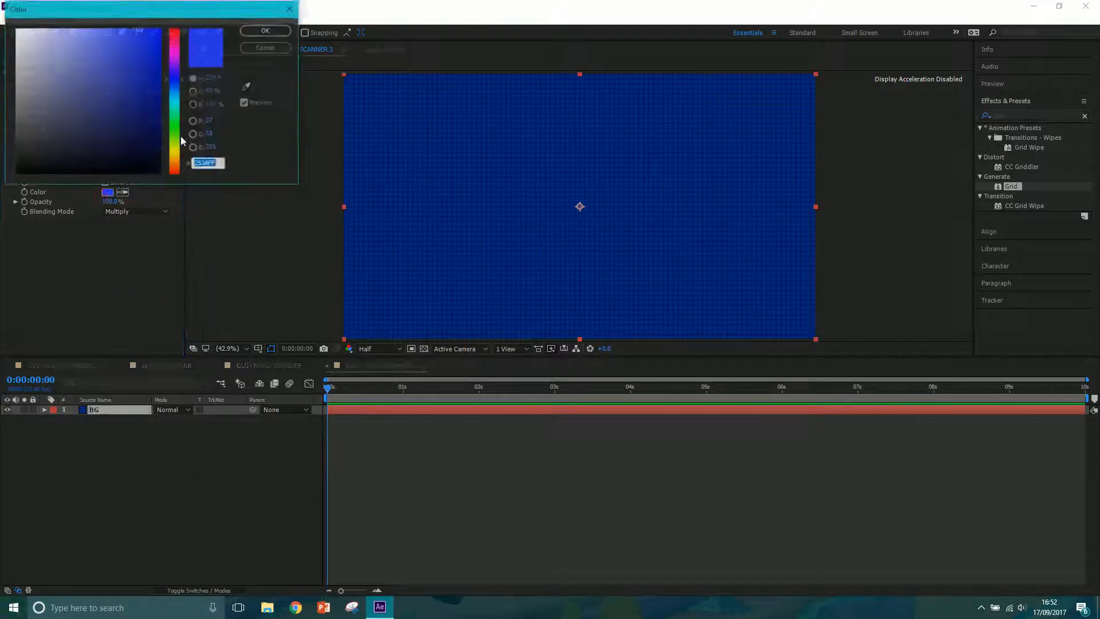
{"action": "left_click_drag", "start_coordinate": [152, 64], "coordinate": [180, 138]}
{"action": "left_click", "coordinate": [265, 30]}
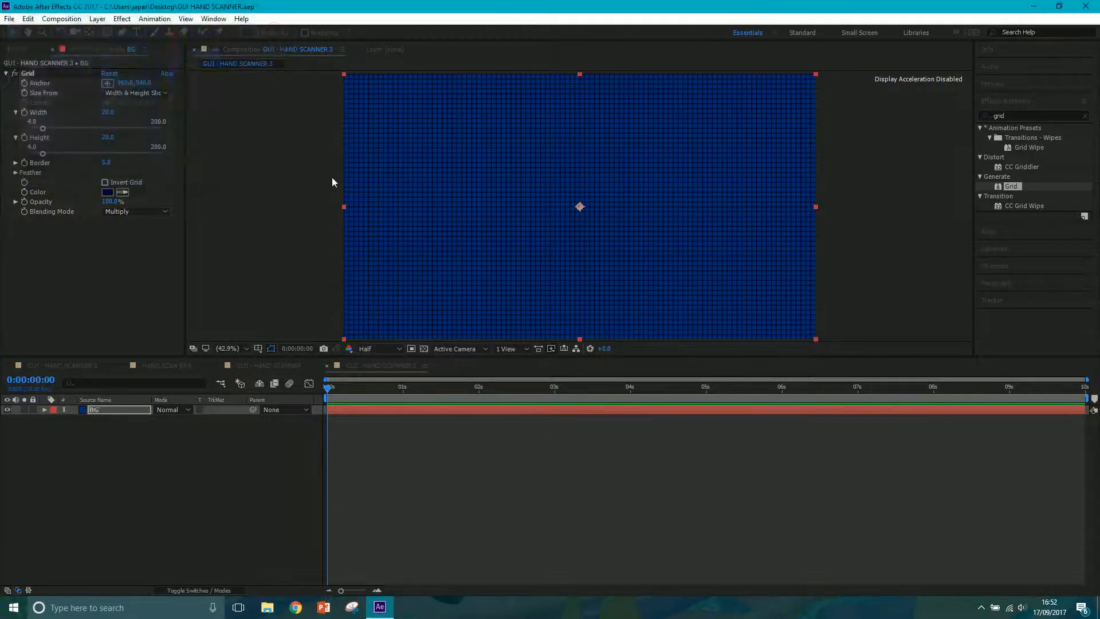
Compare the BG layer with the Grid effect switched off and on, and with Invert Grid on and off.
{"action": "left_click", "coordinate": [17, 74]}
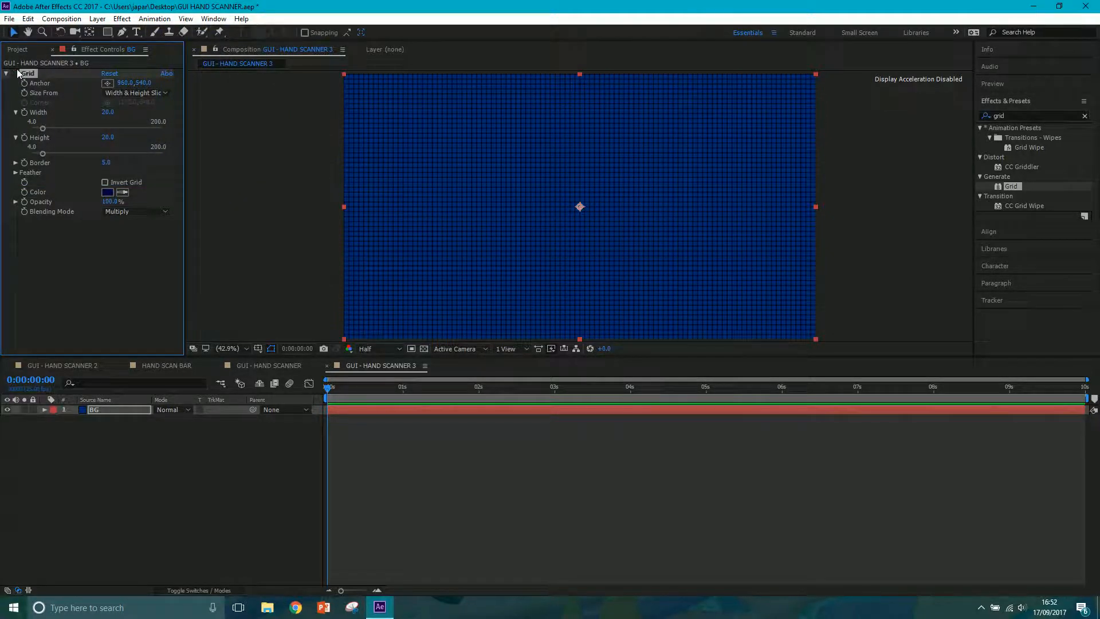
{"action": "left_click", "coordinate": [17, 74]}
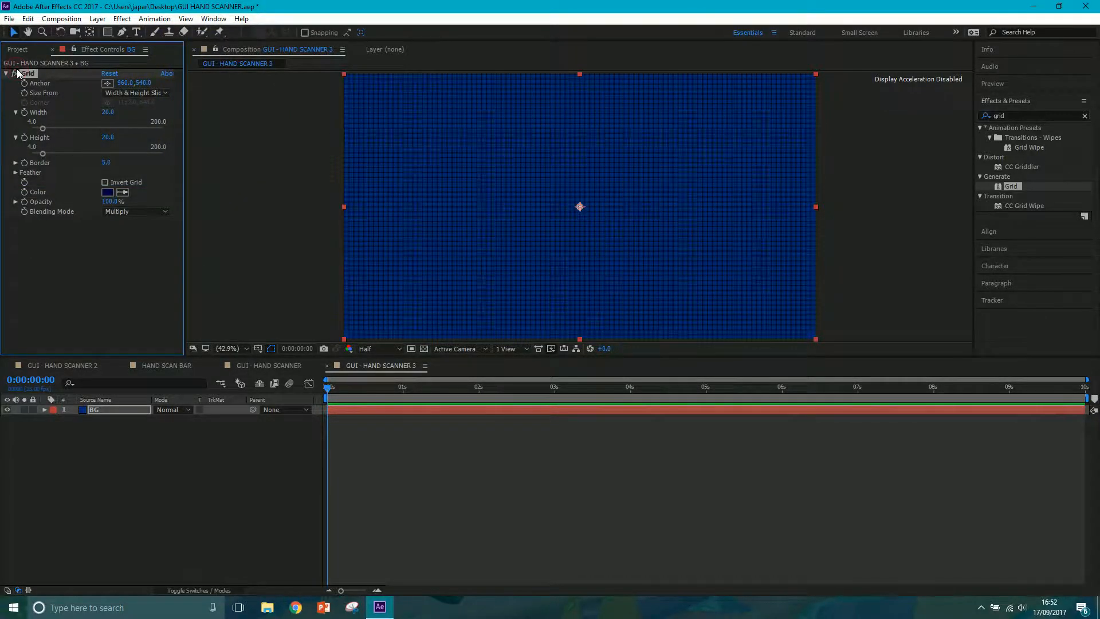
{"action": "left_click", "coordinate": [105, 182]}
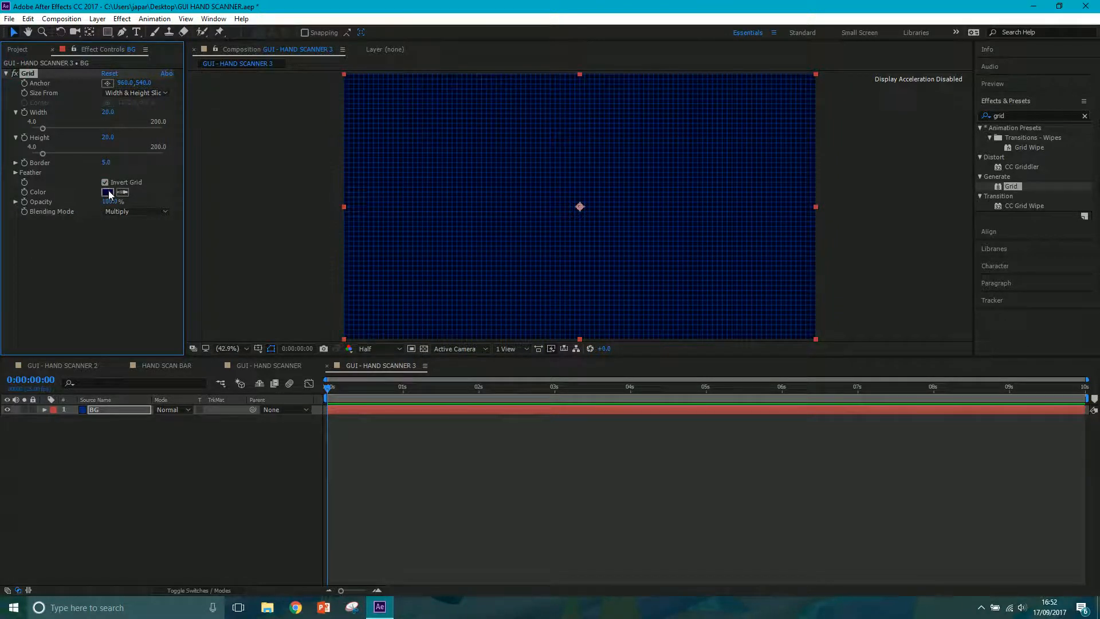
{"action": "left_click", "coordinate": [105, 182]}
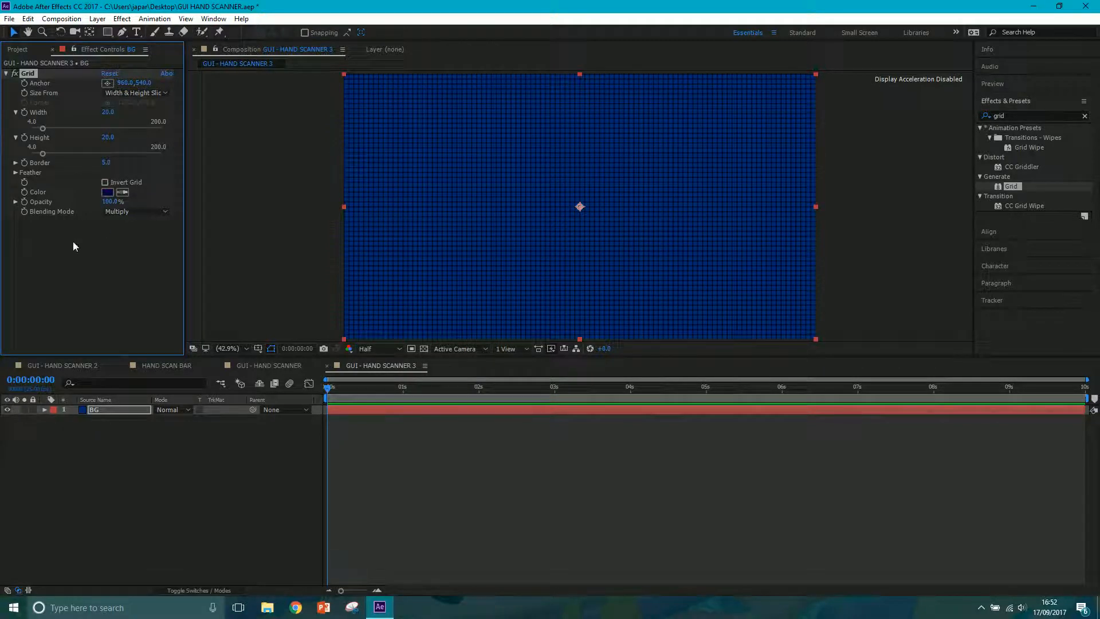
Keyframe the grid's Anchor at 0:00:00:00, and at 0:00:09:24 raise its Y value to about 1280.
{"action": "mouse_move", "coordinate": [328, 390]}
{"action": "left_mouse_down"}
{"action": "mouse_move", "coordinate": [364, 393]}
{"action": "mouse_move", "coordinate": [316, 406]}
{"action": "left_mouse_up"}
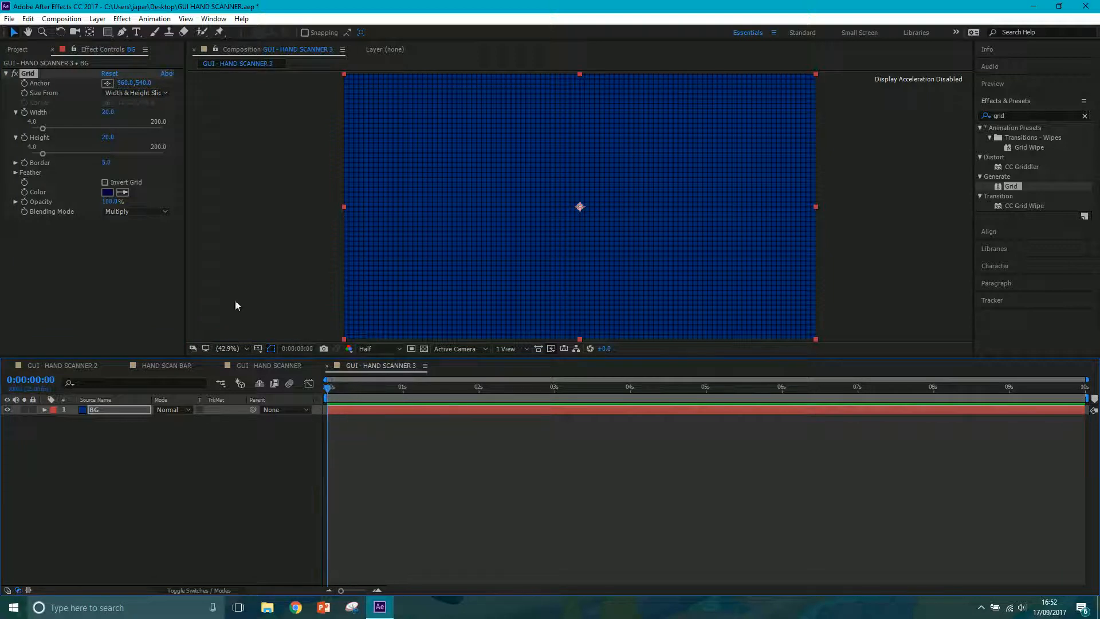
{"action": "left_click", "coordinate": [24, 83]}
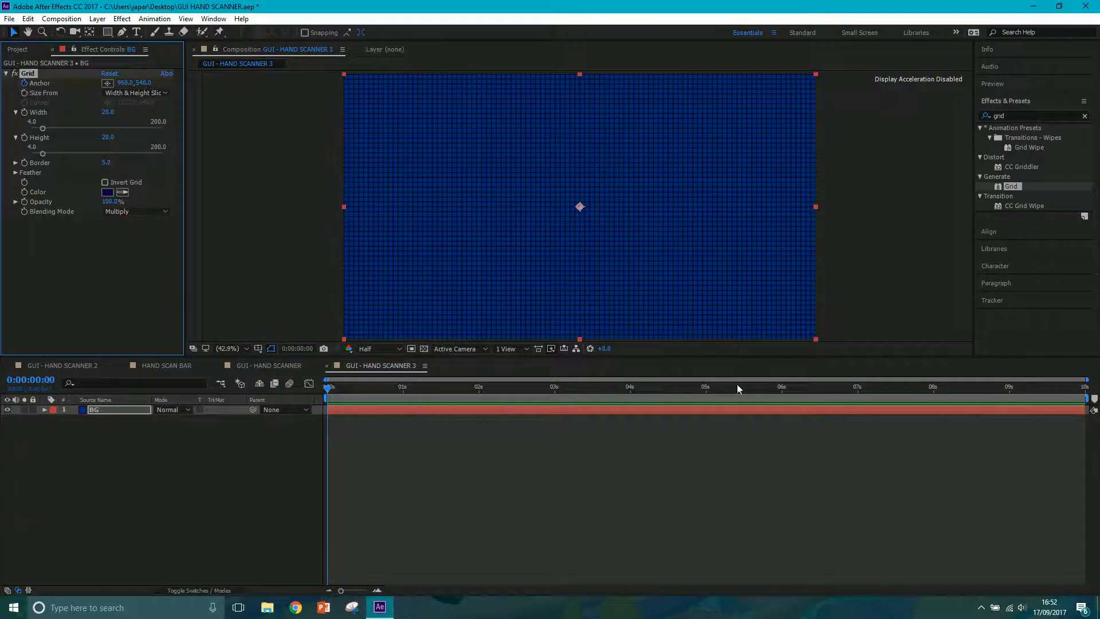
{"action": "left_click_drag", "start_coordinate": [1068, 392], "coordinate": [1097, 394]}
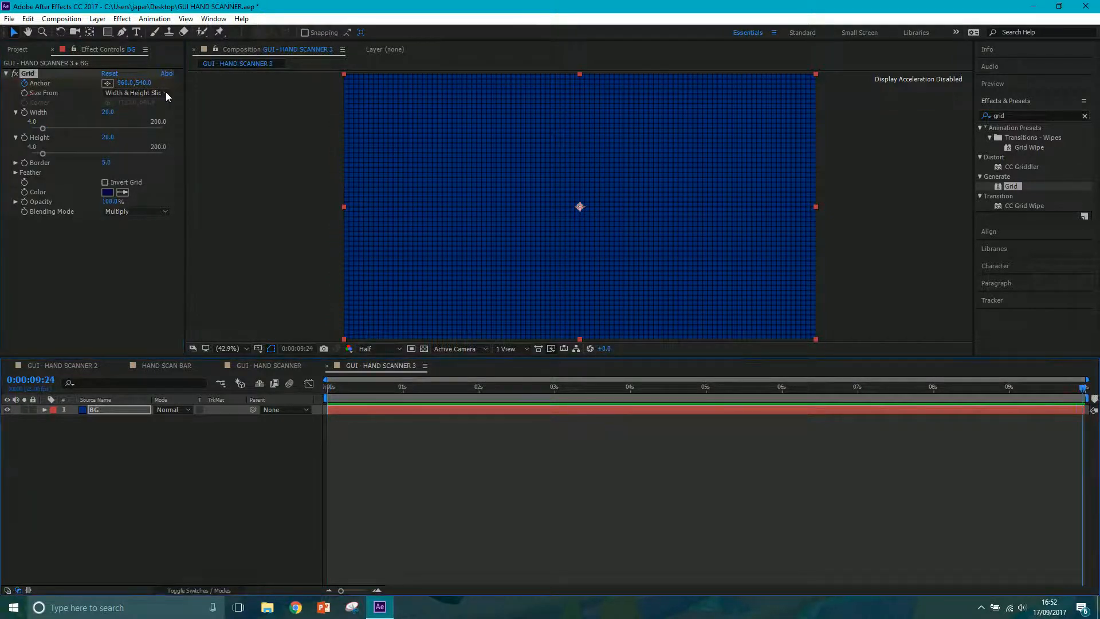
{"action": "left_click_drag", "start_coordinate": [147, 82], "coordinate": [442, 96]}
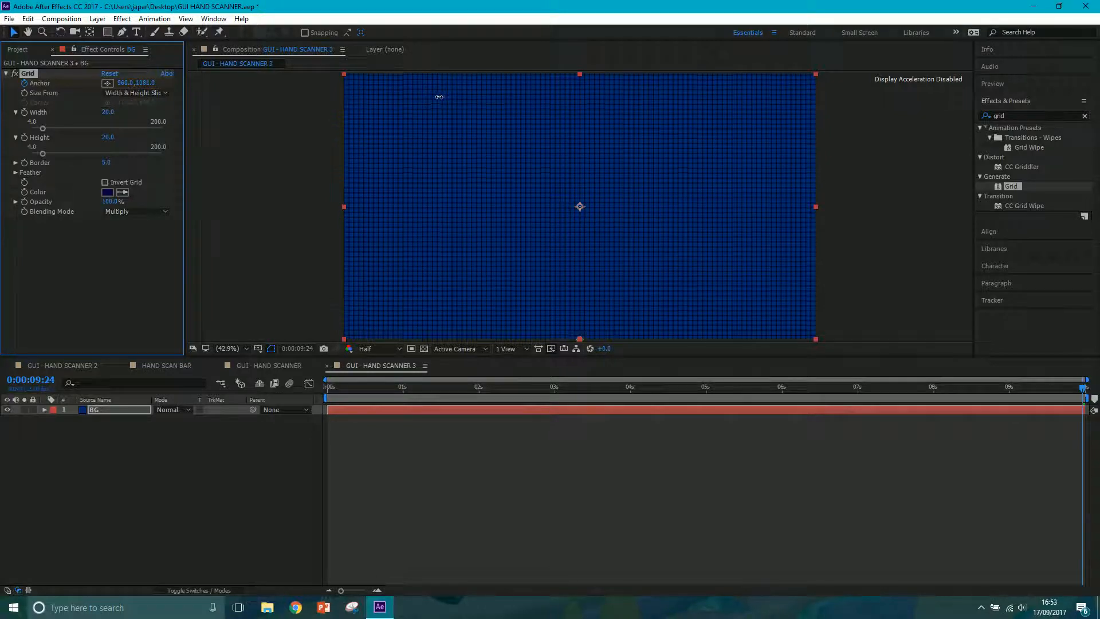
Set the grid Anchor's Y value at 0:00:09:24 to 1080 and return the current time to 0:00:00:00.
{"action": "left_click", "coordinate": [150, 85]}
{"action": "type", "text": "1080"}
{"action": "key", "text": "Return"}
{"action": "mouse_move", "coordinate": [421, 382]}
{"action": "left_mouse_down"}
{"action": "mouse_move", "coordinate": [930, 395]}
{"action": "mouse_move", "coordinate": [300, 408]}
{"action": "left_mouse_up"}
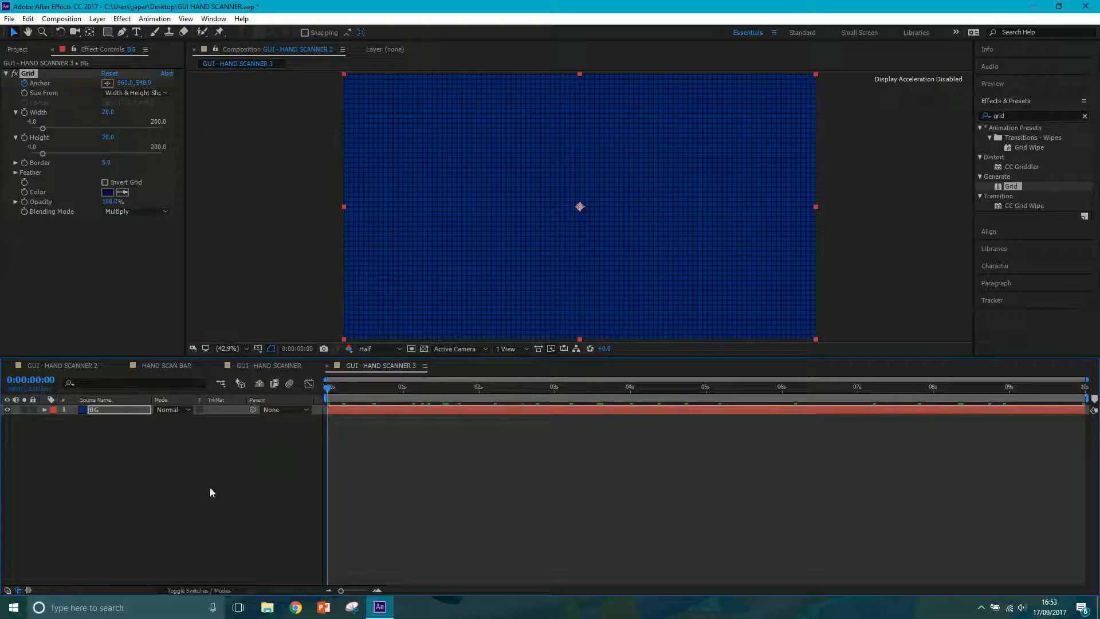
Check the layout of GUI - HAND SCANNER 2, and draw a large white rectangle as a new shape layer in GUI - HAND SCANNER 3.
{"action": "left_click", "coordinate": [84, 366]}
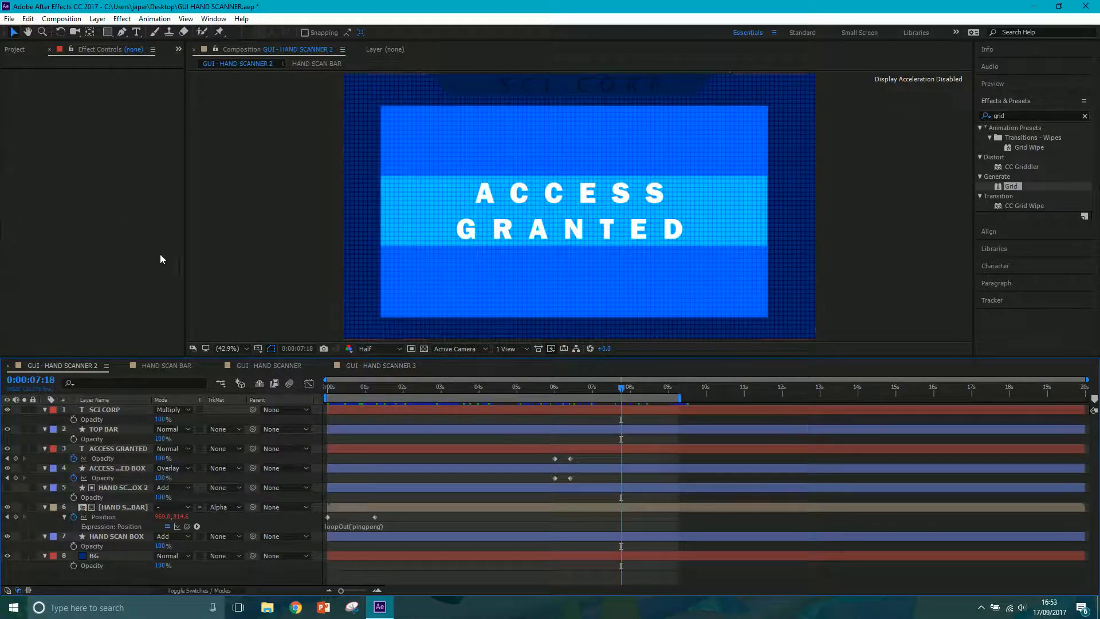
{"action": "left_click", "coordinate": [359, 370]}
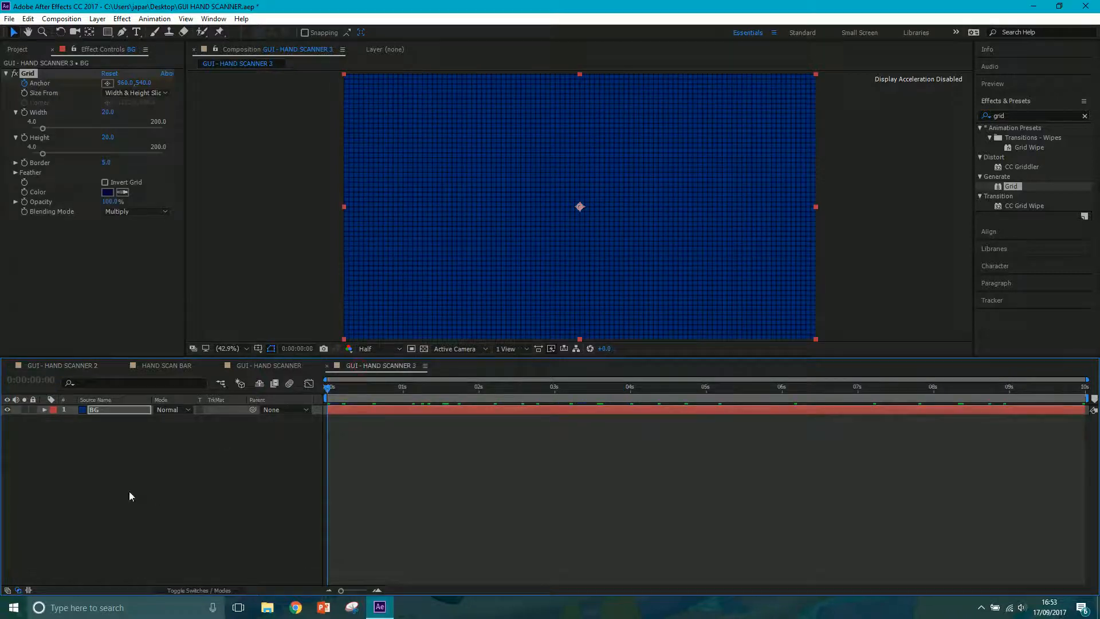
{"action": "left_click", "coordinate": [138, 458]}
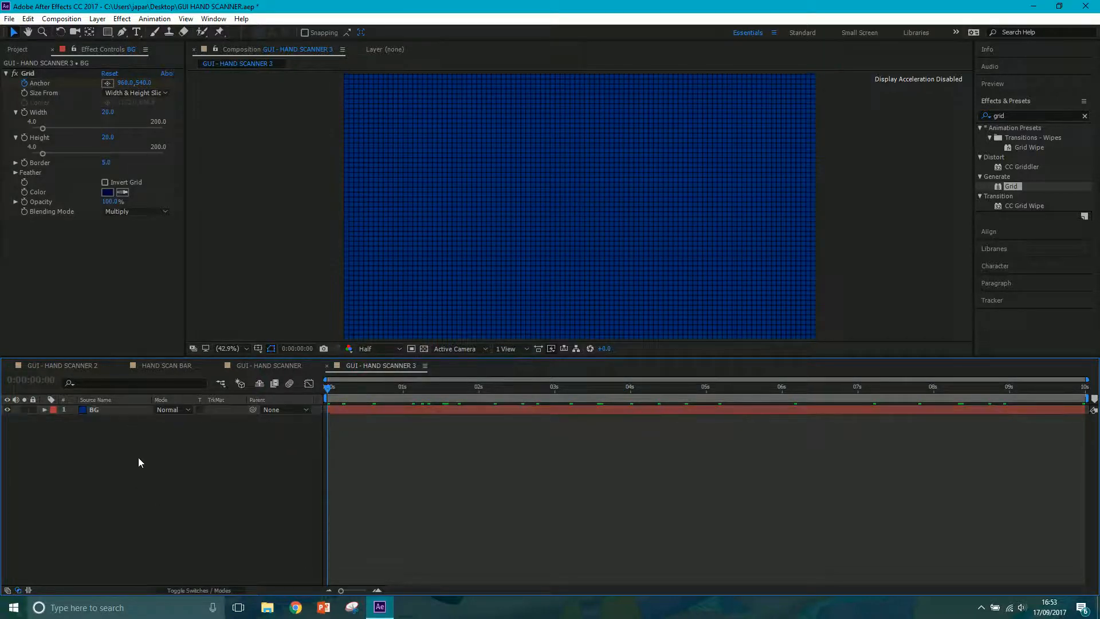
{"action": "left_click", "coordinate": [107, 32]}
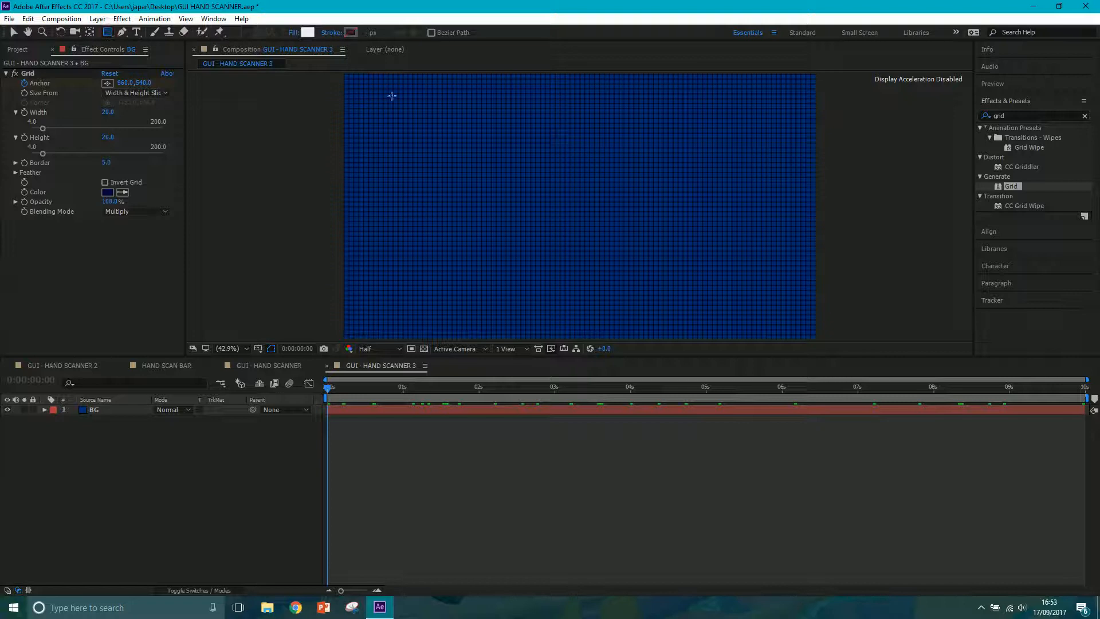
{"action": "mouse_move", "coordinate": [388, 106]}
{"action": "left_mouse_down"}
{"action": "mouse_move", "coordinate": [669, 244]}
{"action": "mouse_move", "coordinate": [788, 322]}
{"action": "left_mouse_up"}
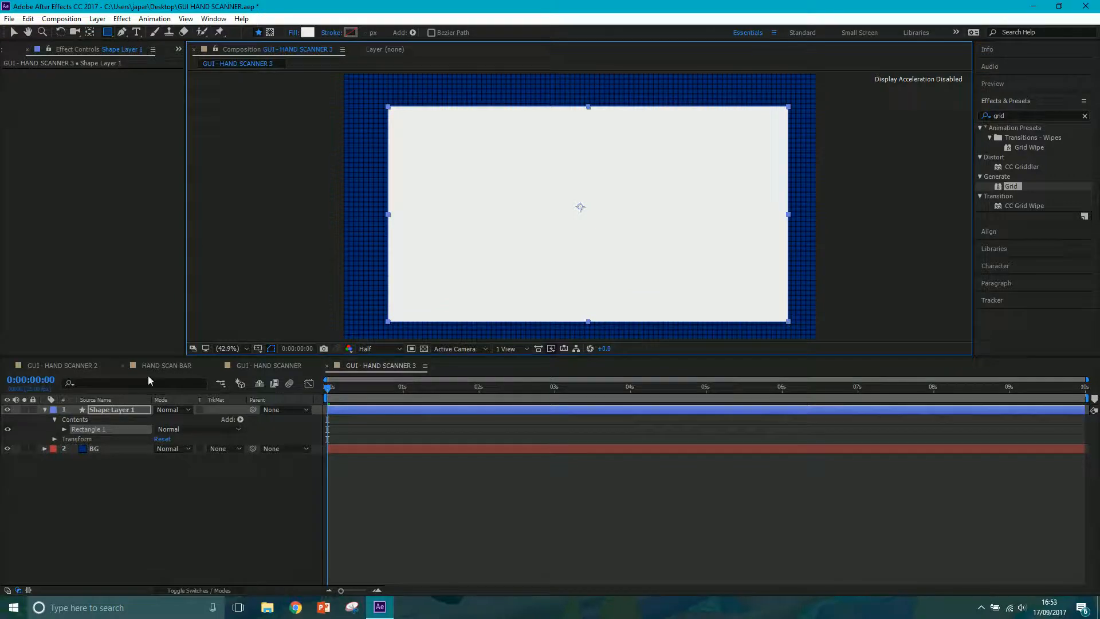
Try Overlay and Add on the rectangle layer, settle on Overlay, and nudge the rectangle slightly to the left.
{"action": "left_click", "coordinate": [174, 409]}
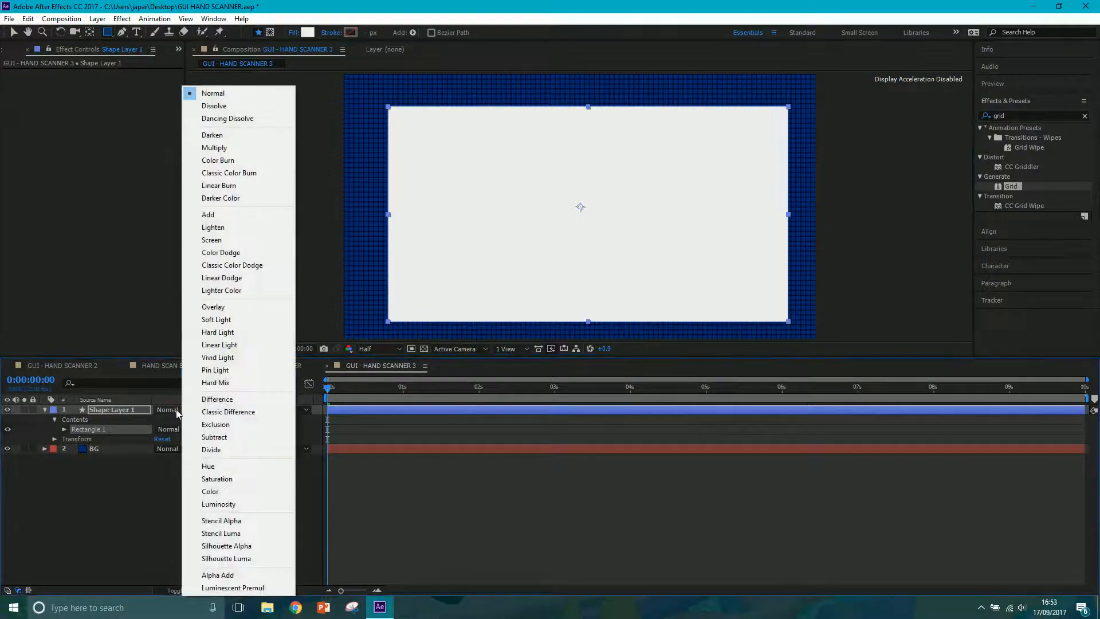
{"action": "left_click", "coordinate": [240, 311]}
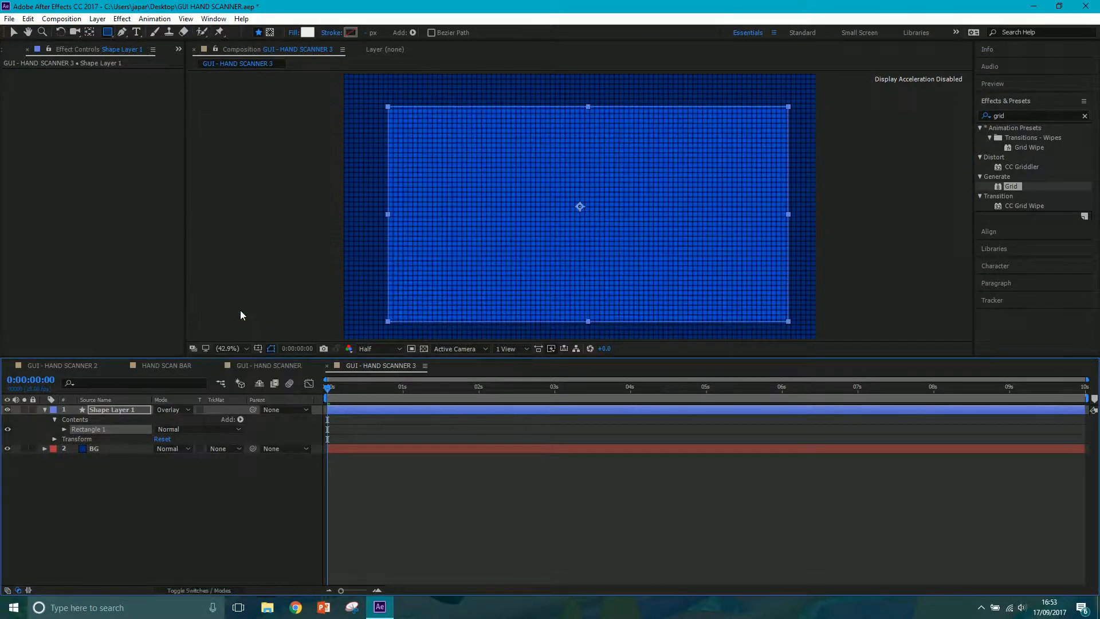
{"action": "left_click", "coordinate": [174, 410]}
{"action": "left_click", "coordinate": [247, 215]}
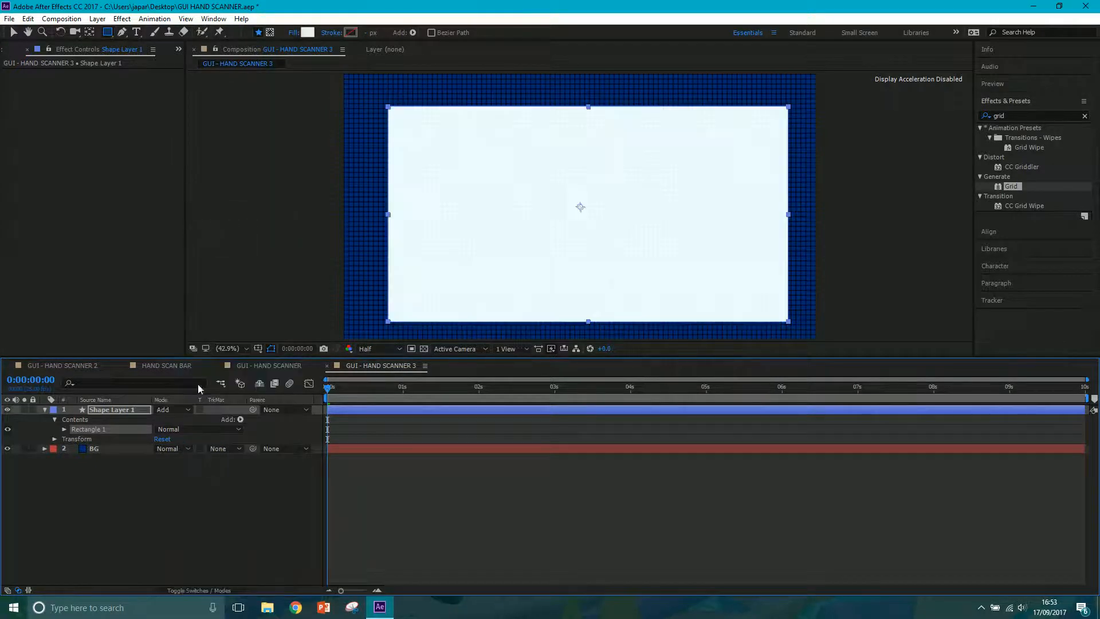
{"action": "left_click", "coordinate": [183, 409]}
{"action": "left_click", "coordinate": [229, 308]}
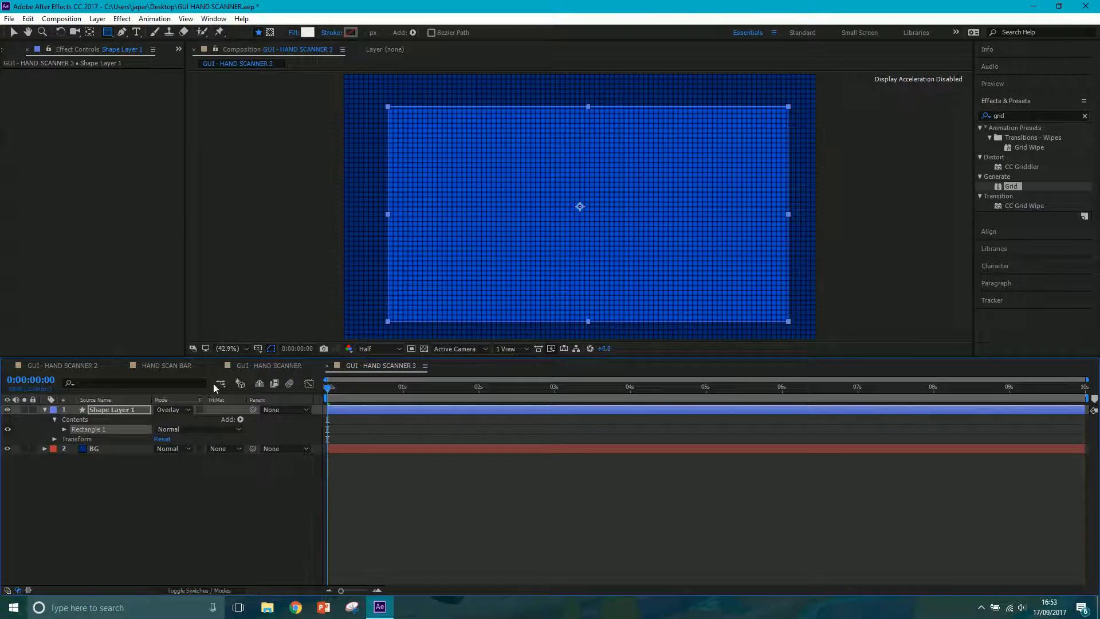
{"action": "key", "text": "shift+Left"}
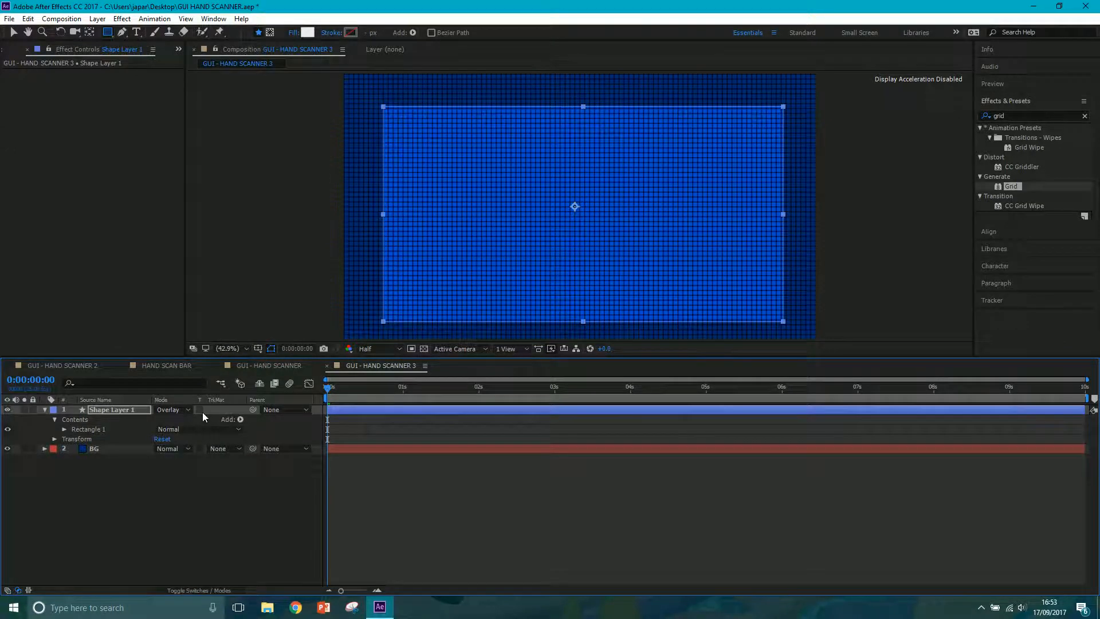
{"action": "left_click", "coordinate": [163, 496]}
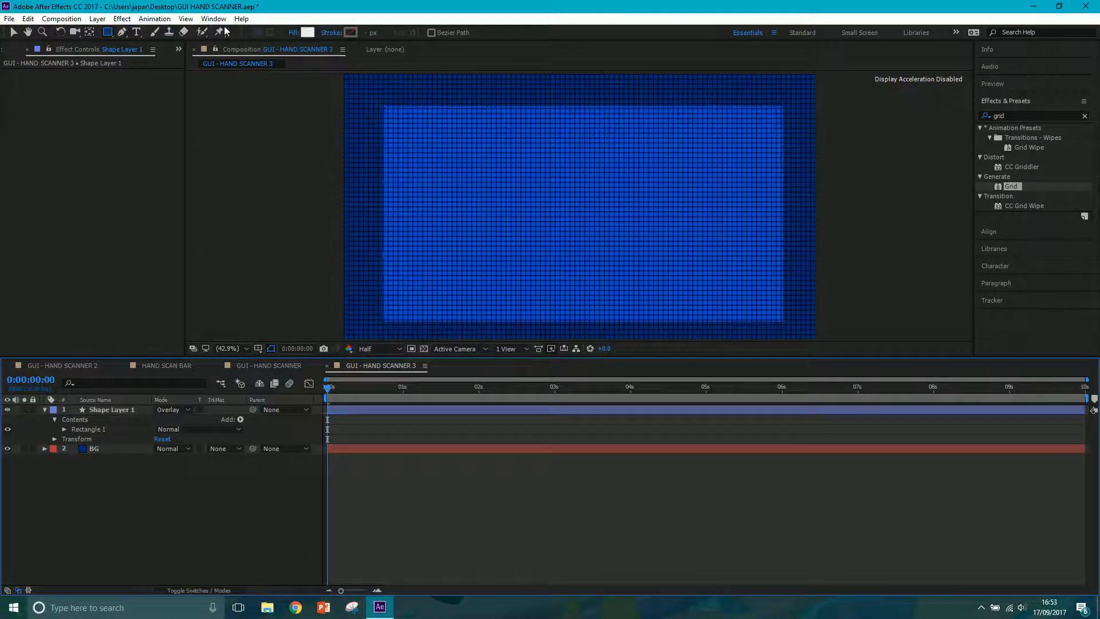
Try to give the rectangle a wide solid white stroke.
{"action": "left_click", "coordinate": [331, 34]}
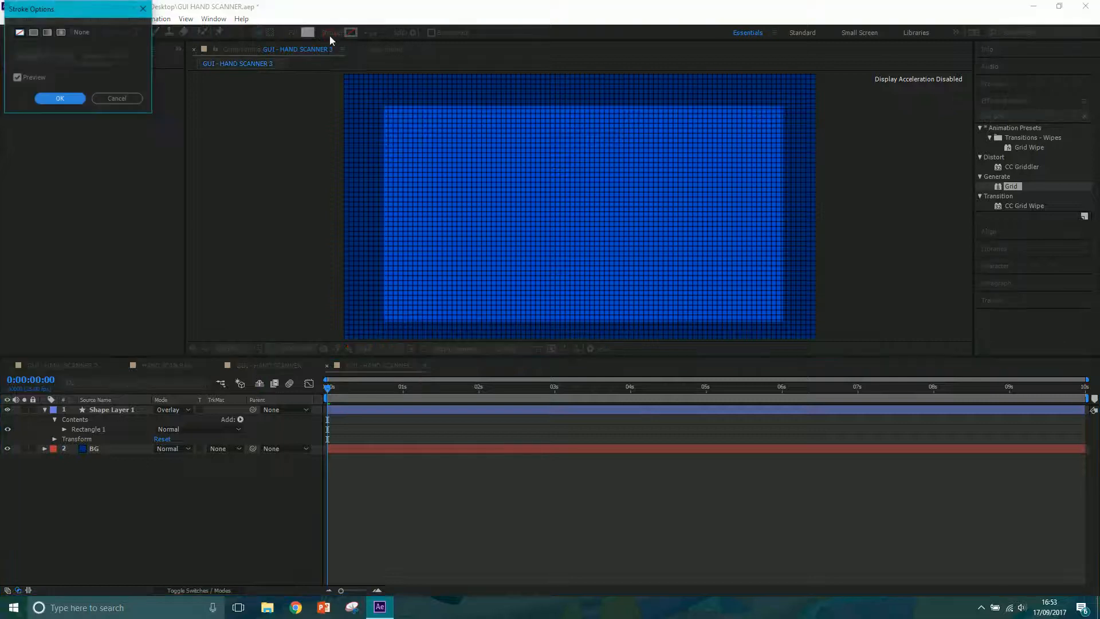
{"action": "left_click", "coordinate": [115, 96]}
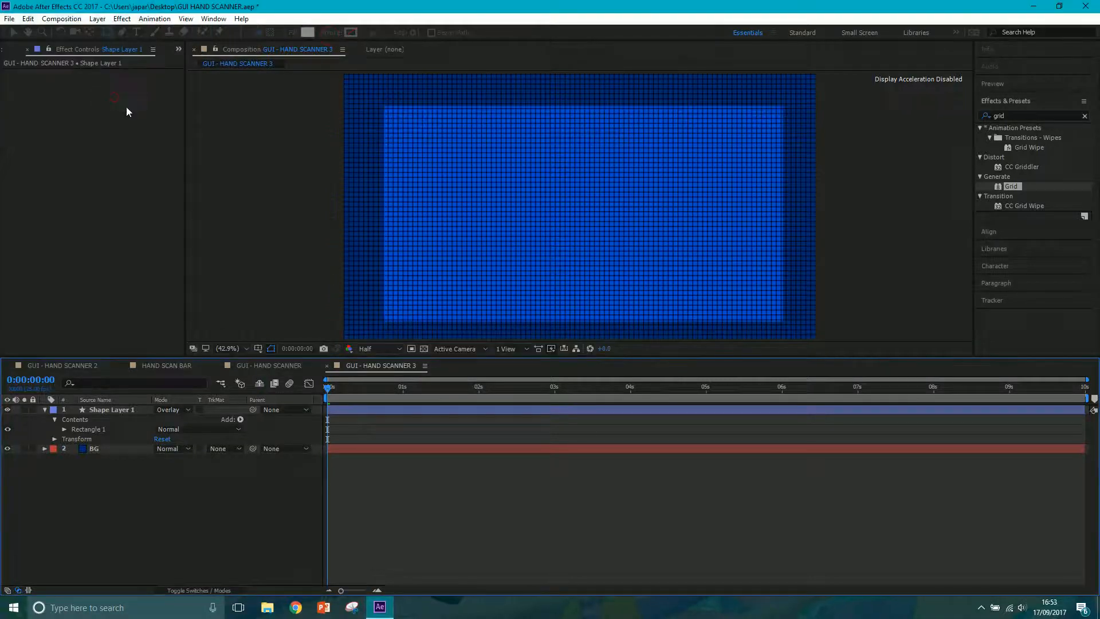
{"action": "left_click", "coordinate": [330, 33]}
{"action": "left_click", "coordinate": [33, 32]}
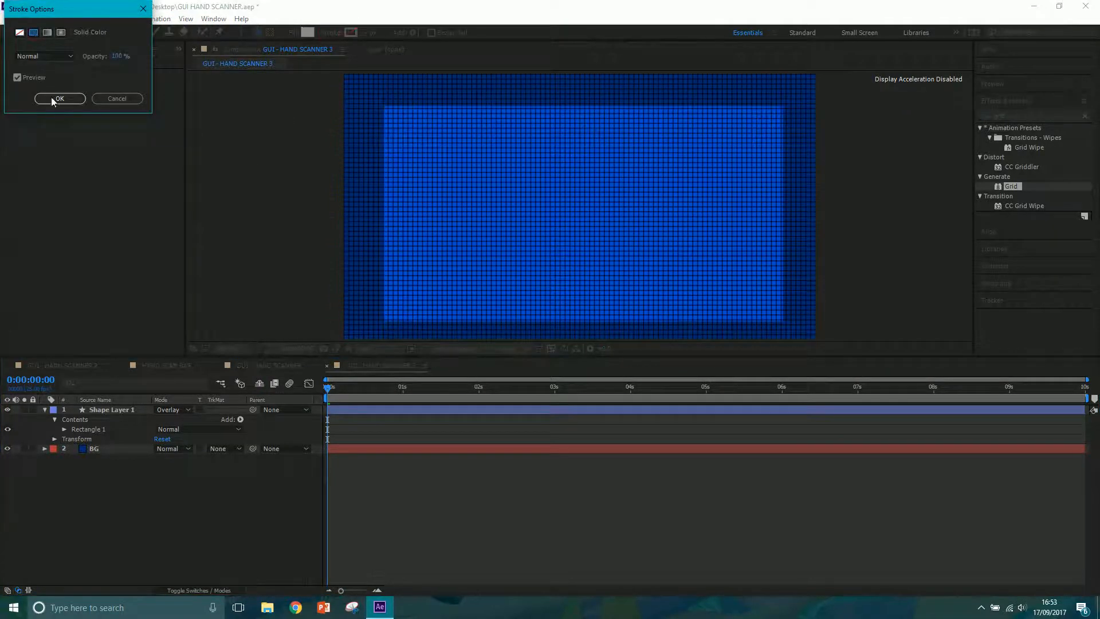
{"action": "left_click", "coordinate": [58, 98]}
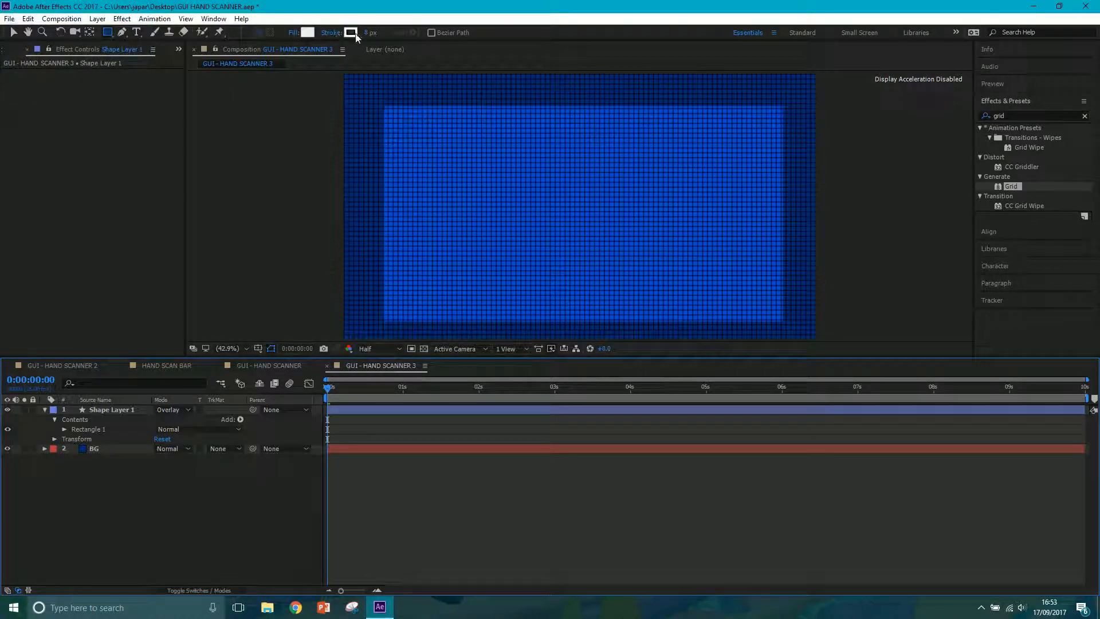
{"action": "left_click_drag", "start_coordinate": [370, 33], "coordinate": [537, 36]}
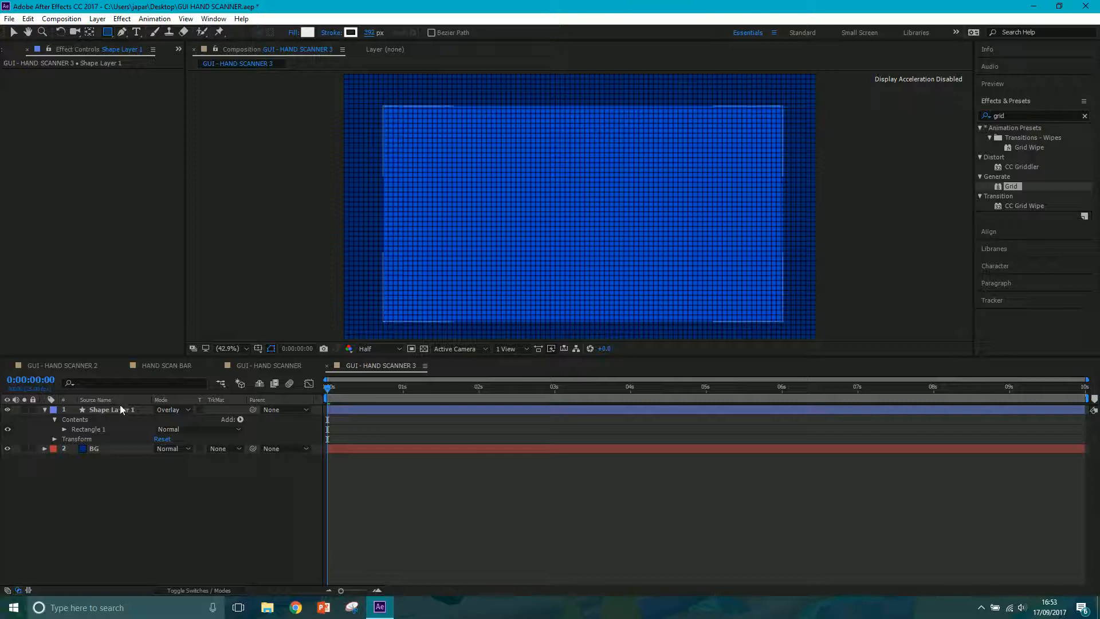
Apply a solid white stroke 59 px wide to Shape Layer 1.
{"action": "left_click", "coordinate": [122, 404]}
{"action": "left_click", "coordinate": [334, 33]}
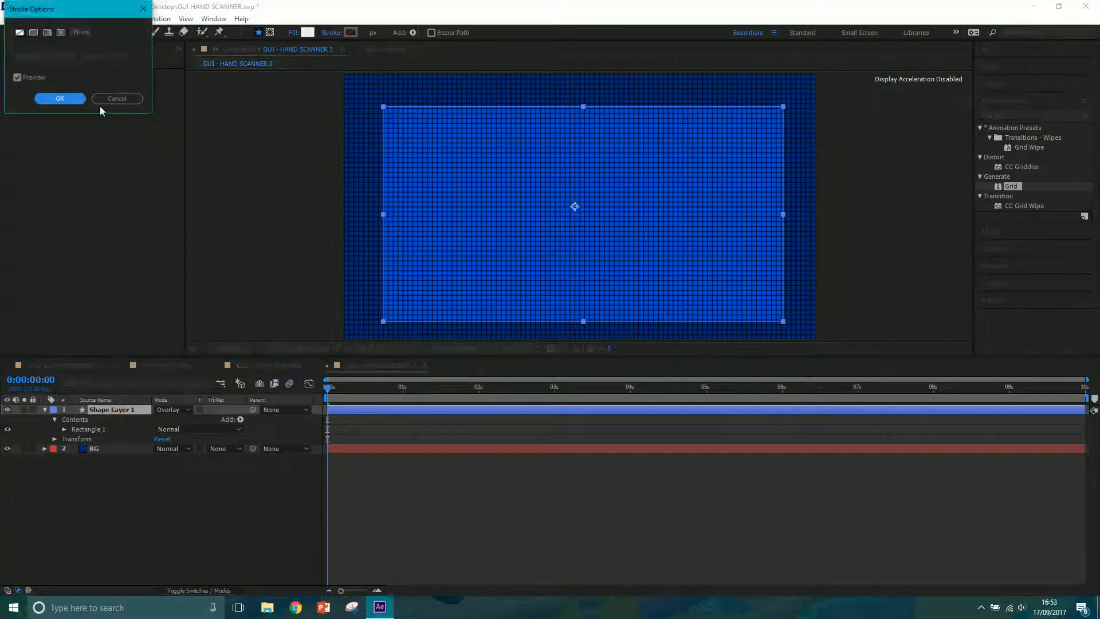
{"action": "left_click", "coordinate": [37, 33]}
{"action": "left_click", "coordinate": [61, 98]}
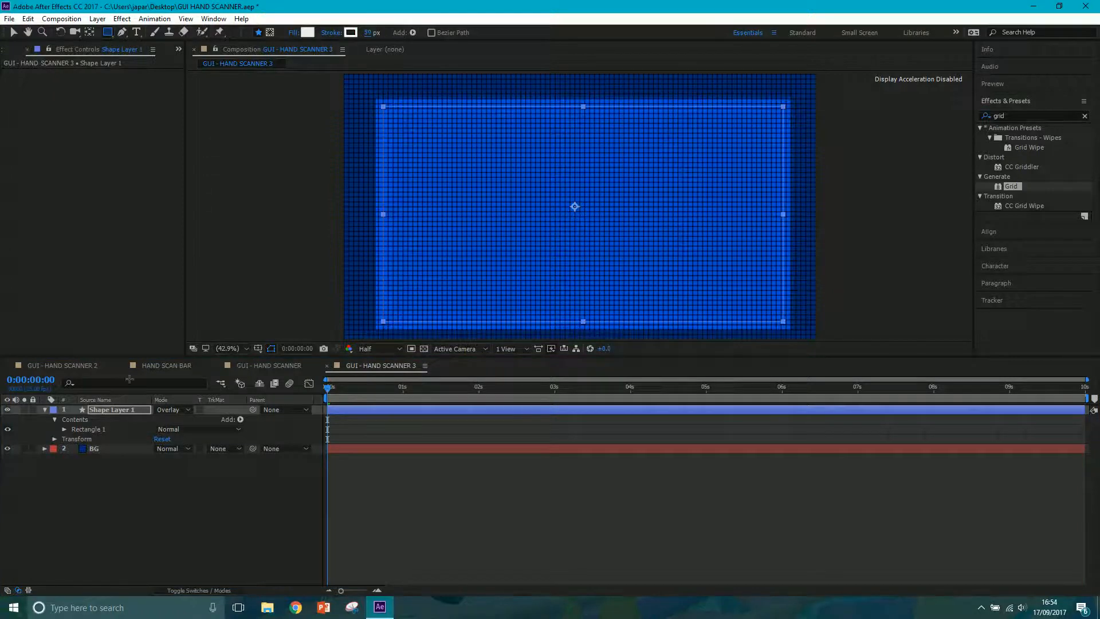
Add dashes to the rectangle's stroke with a dash length of 1251 and an offset of 174.
{"action": "left_click", "coordinate": [64, 429]}
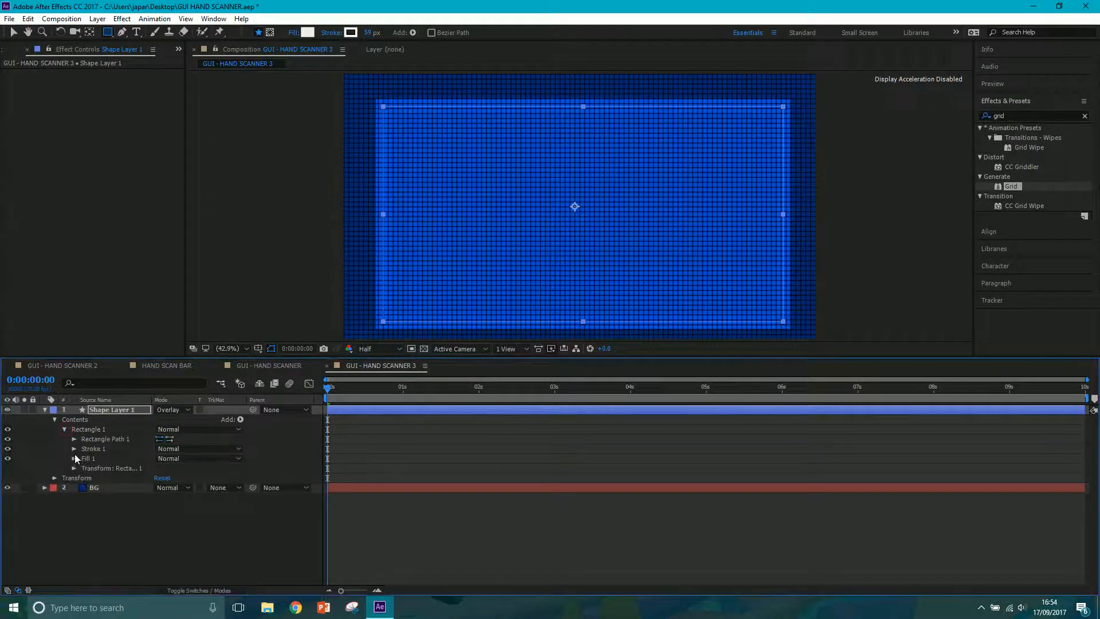
{"action": "left_click", "coordinate": [74, 450]}
{"action": "left_click", "coordinate": [159, 527]}
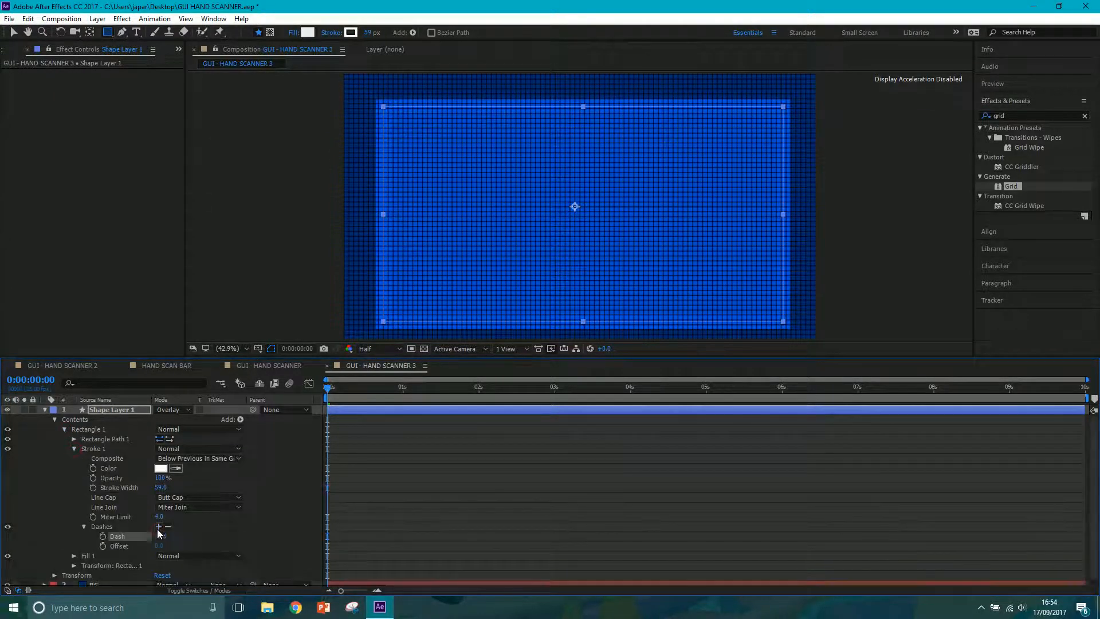
{"action": "mouse_move", "coordinate": [159, 536]}
{"action": "left_mouse_down"}
{"action": "mouse_move", "coordinate": [298, 534]}
{"action": "mouse_move", "coordinate": [491, 497]}
{"action": "mouse_move", "coordinate": [753, 420]}
{"action": "left_mouse_up"}
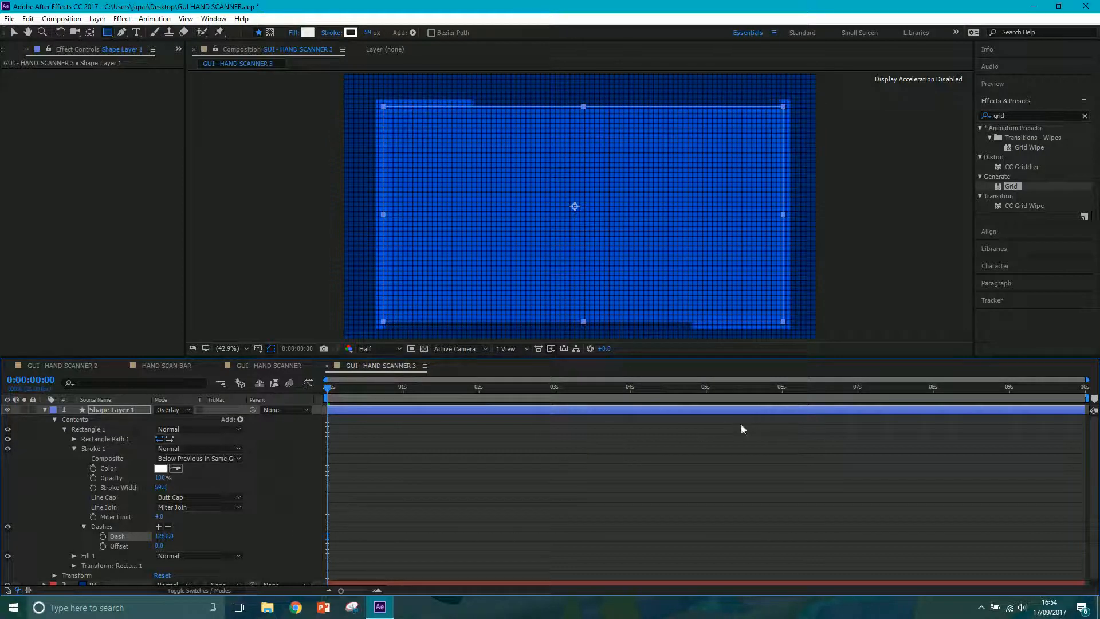
{"action": "left_click_drag", "start_coordinate": [159, 546], "coordinate": [239, 521]}
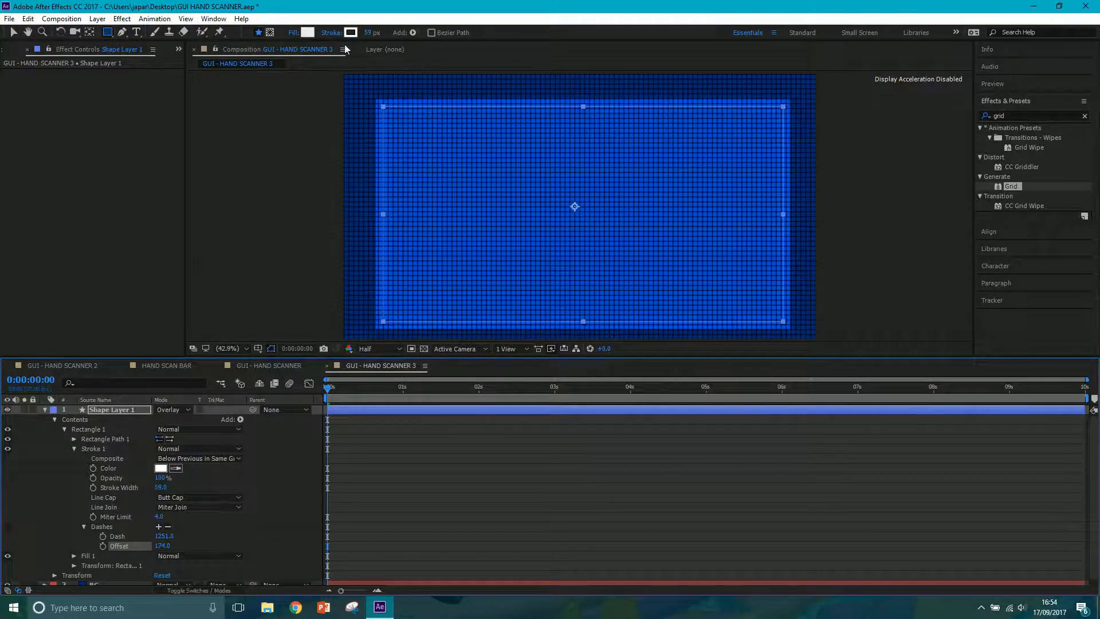
Set the rectangle's stroke to None and collapse the shape layer's properties.
{"action": "left_click", "coordinate": [332, 33]}
{"action": "left_click", "coordinate": [19, 33]}
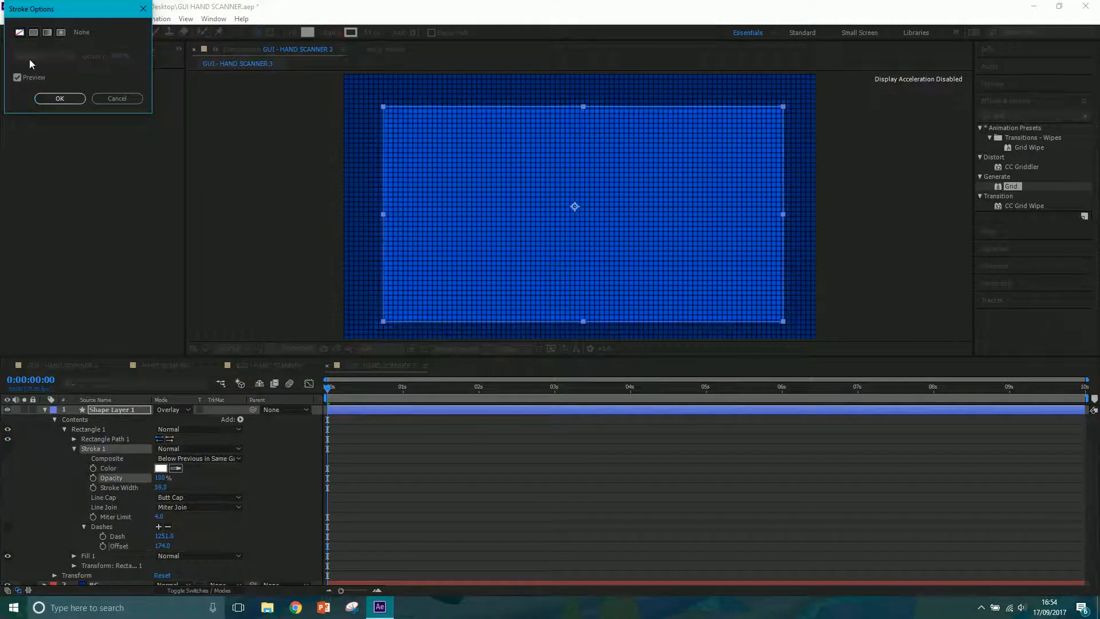
{"action": "left_click", "coordinate": [60, 98]}
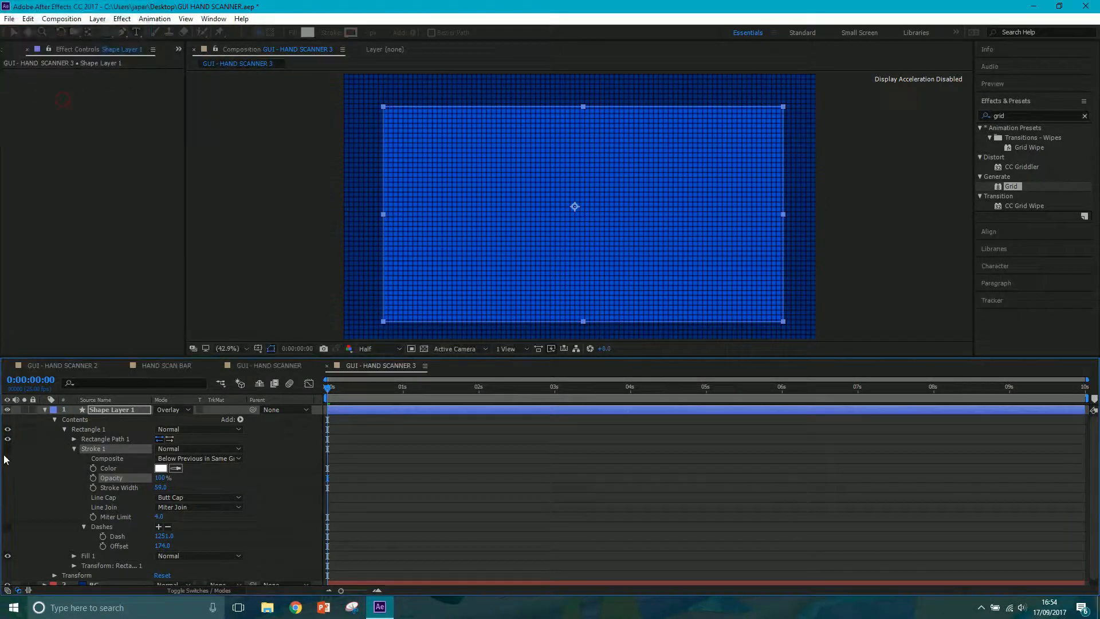
{"action": "left_click", "coordinate": [54, 419]}
{"action": "left_click", "coordinate": [45, 409]}
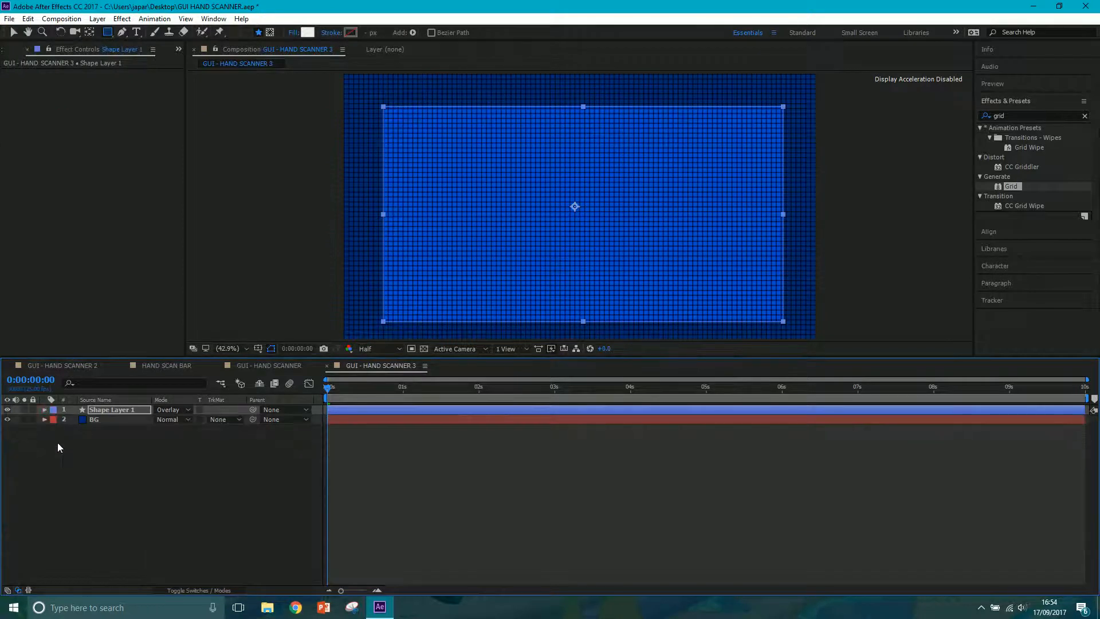
Rename Shape Layer 1 as HAND SCAN BOX.
{"action": "left_click", "coordinate": [114, 476]}
{"action": "left_click", "coordinate": [112, 410]}
{"action": "right_click", "coordinate": [112, 411]}
{"action": "left_click", "coordinate": [166, 581]}
{"action": "type", "text": "HAND SCAN BOX"}
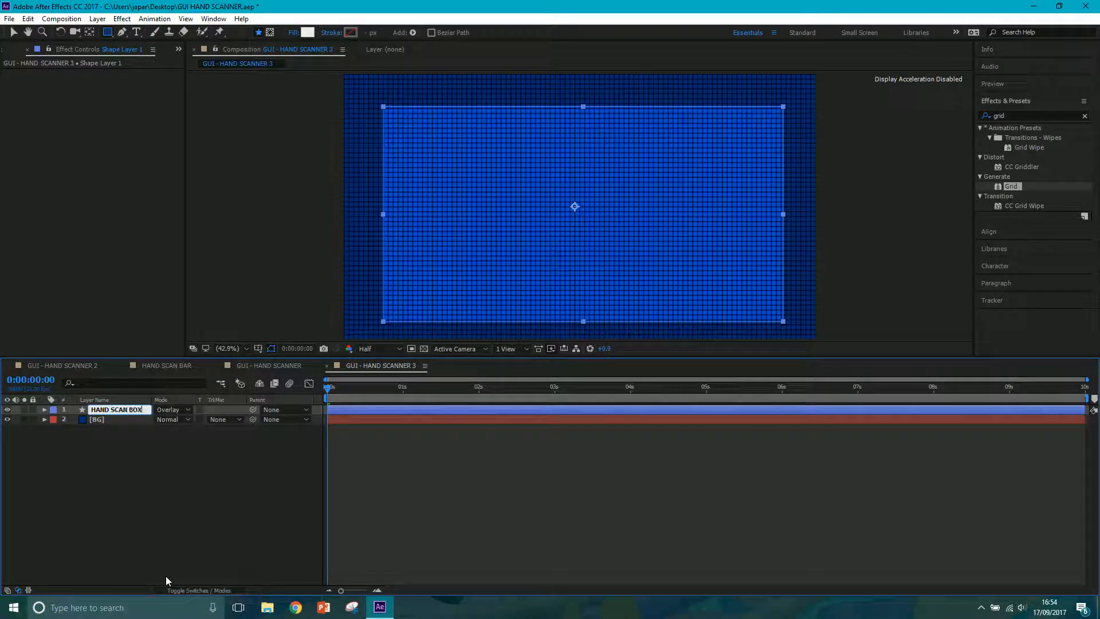
{"action": "key", "text": "Return"}
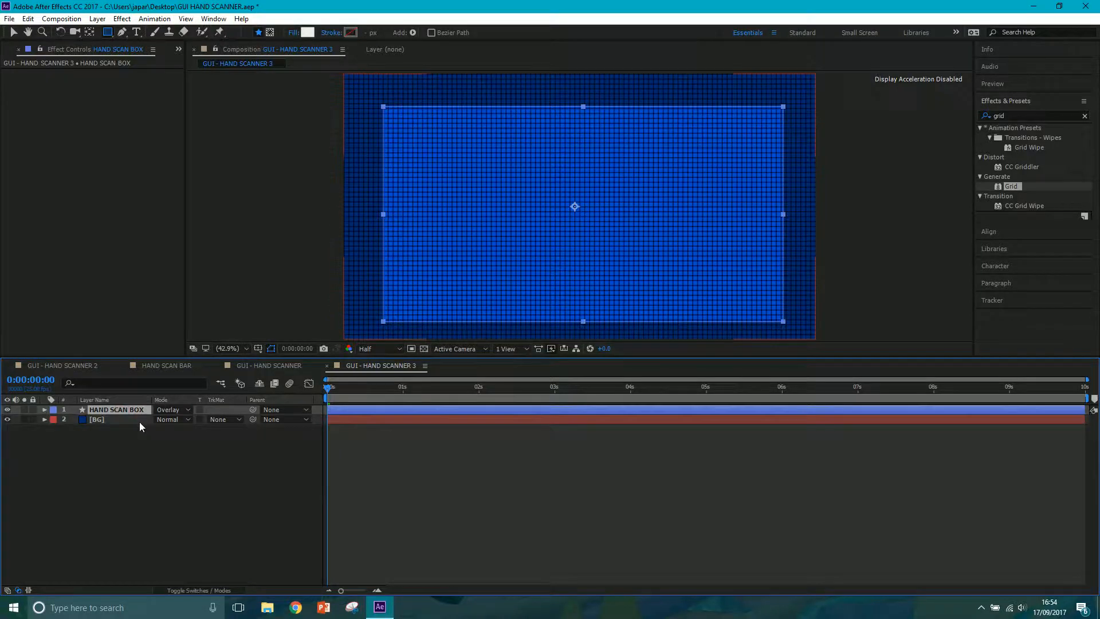
Duplicate the HAND SCAN BOX layer and squash the copy vertically into a thin horizontal bar across the middle of the box.
{"action": "key", "text": "ctrl+d"}
{"action": "key", "text": "v"}
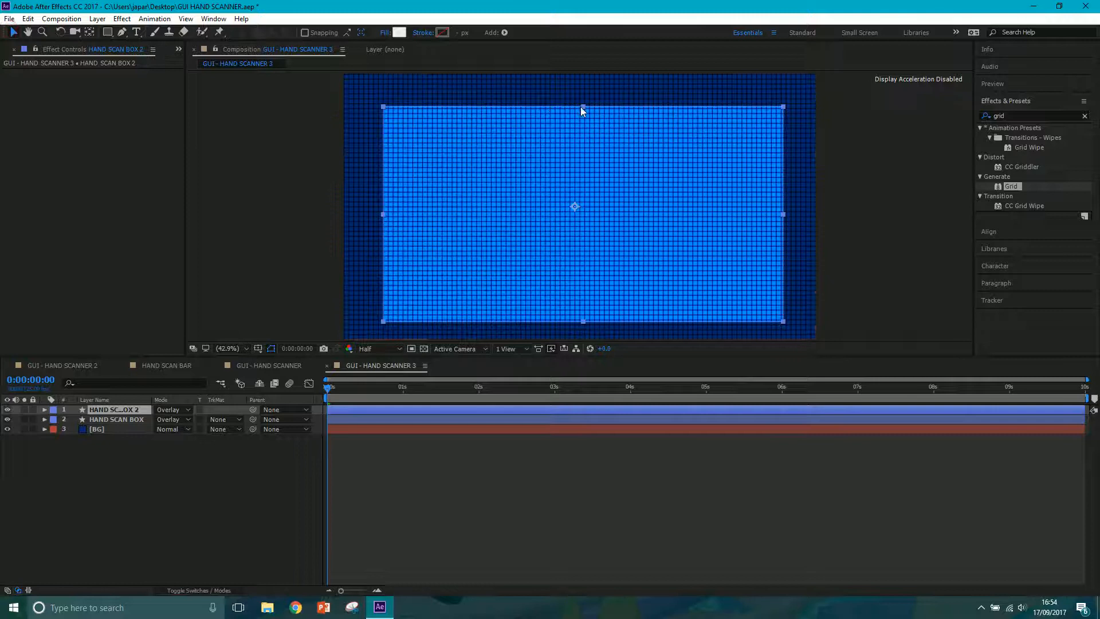
{"action": "left_click", "coordinate": [583, 107]}
{"action": "left_click_drag", "start_coordinate": [584, 107], "coordinate": [547, 190]}
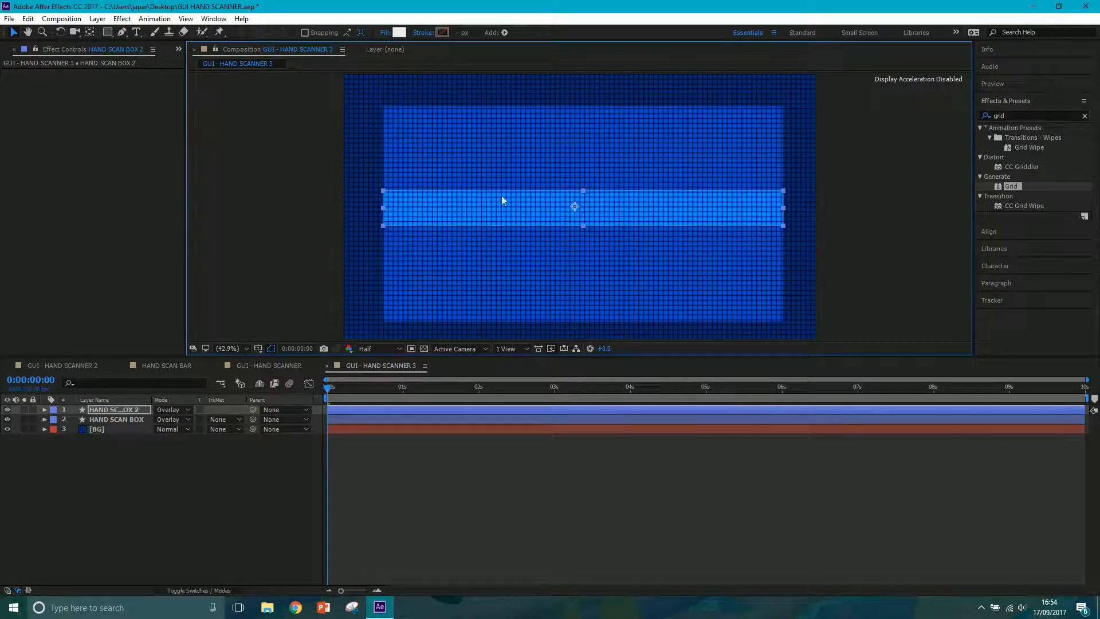
Apply Directional Blur to the thin bar, HAND SCAN BOX 2, with a Blur Length of about 34.5.
{"action": "left_click", "coordinate": [1023, 113]}
{"action": "type", "text": "direc"}
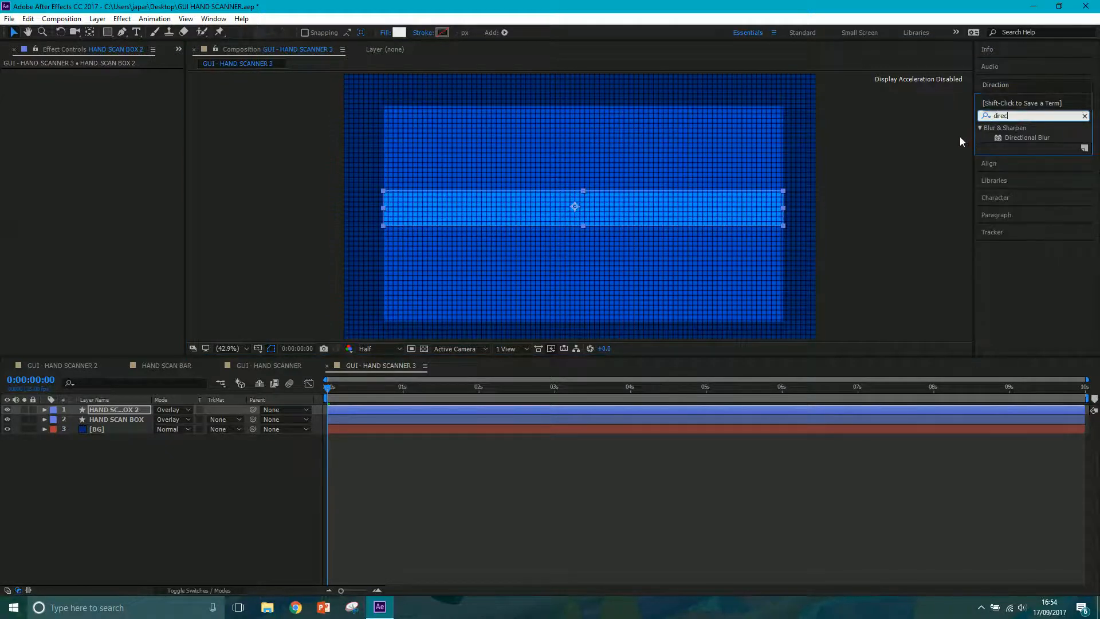
{"action": "left_click_drag", "start_coordinate": [1040, 135], "coordinate": [685, 201]}
{"action": "left_click", "coordinate": [248, 232]}
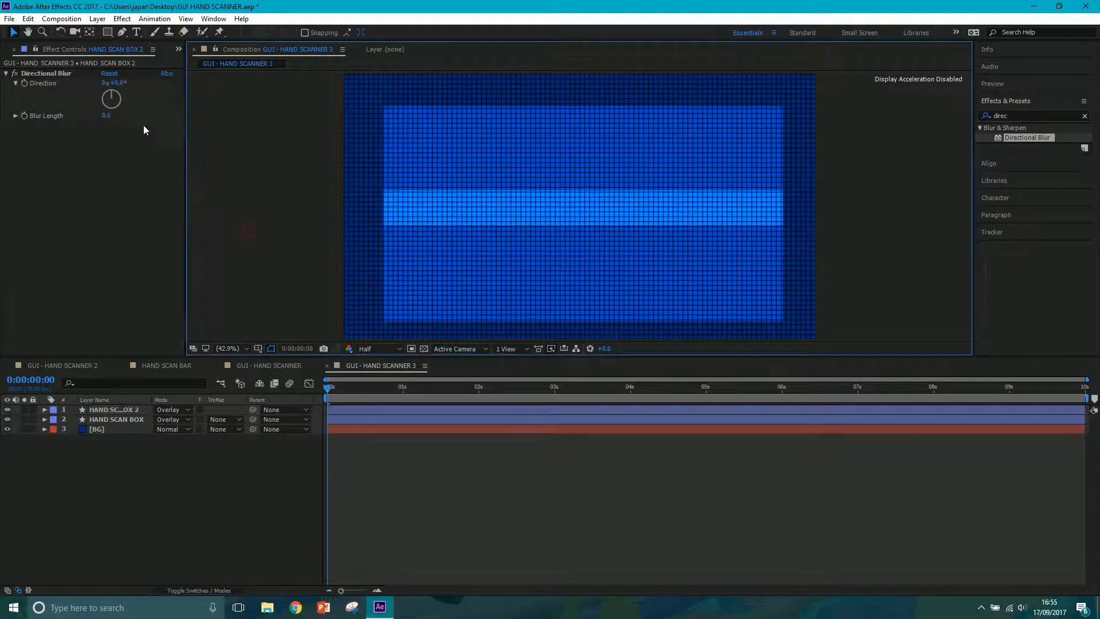
{"action": "left_click_drag", "start_coordinate": [105, 115], "coordinate": [455, 205]}
{"action": "left_click", "coordinate": [495, 207]}
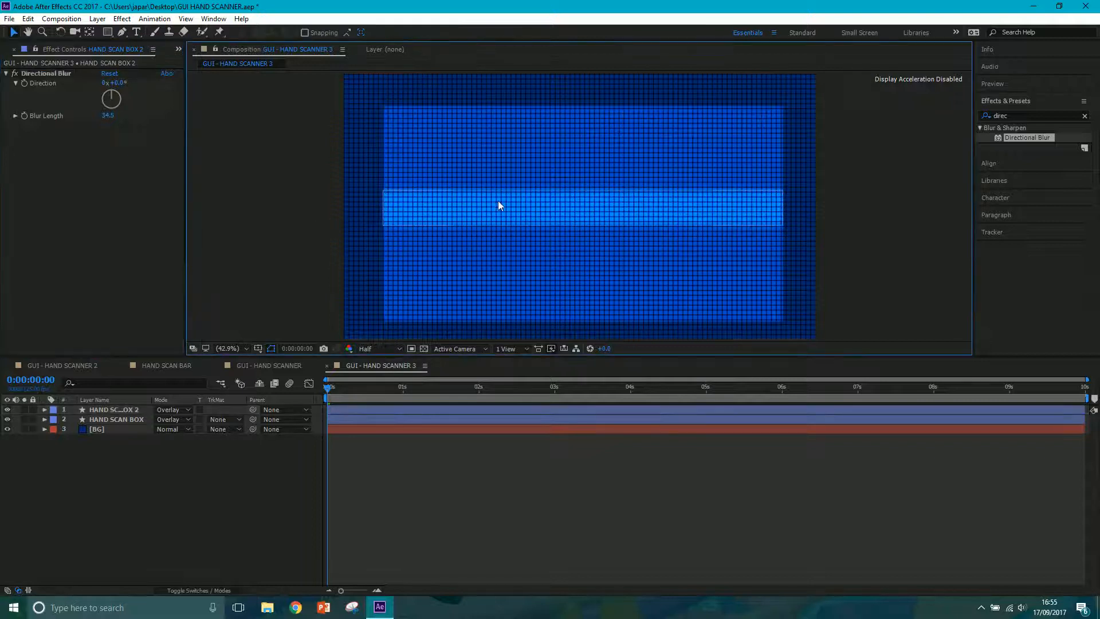
Try the Add blending mode on the HAND SCAN BOX 2 layer and change it to Lighten.
{"action": "left_click", "coordinate": [112, 411]}
{"action": "left_click", "coordinate": [176, 409]}
{"action": "left_click", "coordinate": [209, 214]}
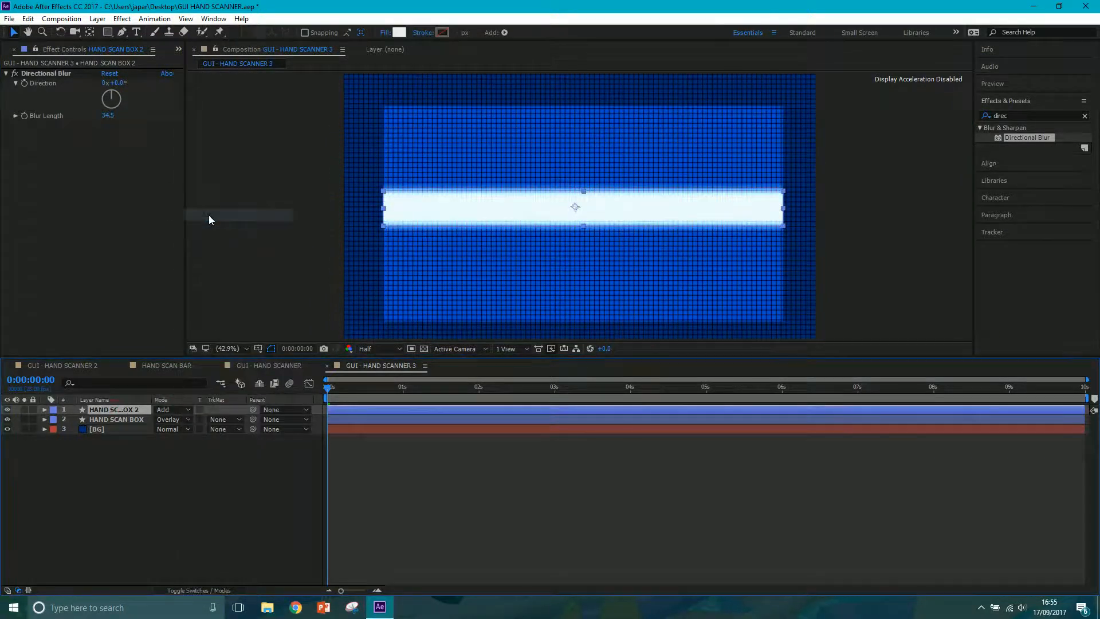
{"action": "left_click", "coordinate": [174, 411]}
{"action": "left_click", "coordinate": [212, 228]}
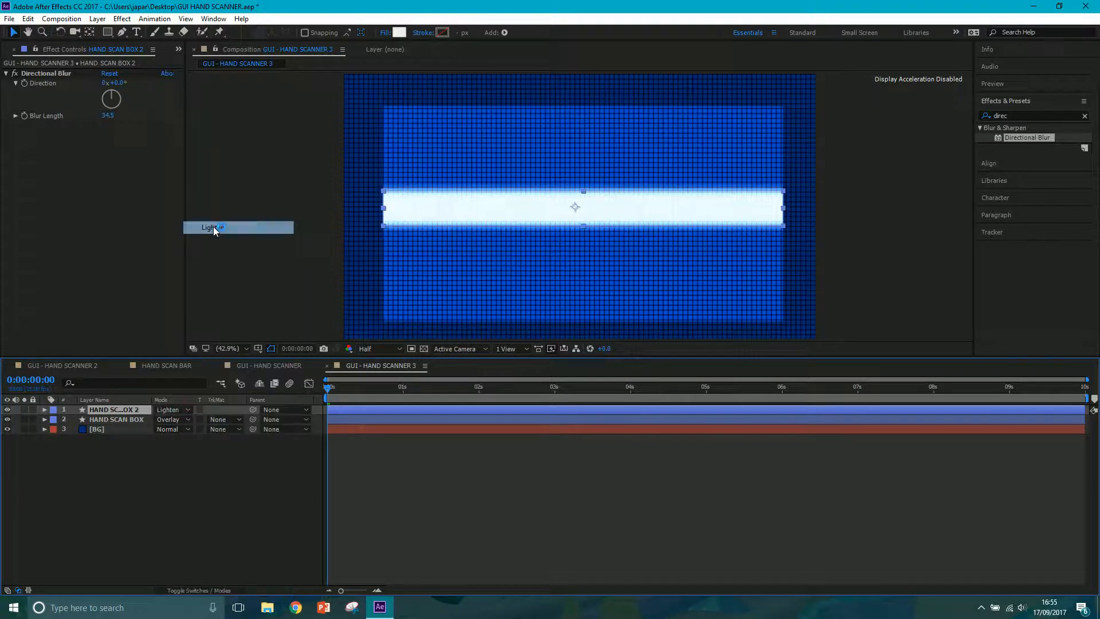
Set the HAND SCAN BOX 2 bar's blending mode to Add and its fill colour to blue 1D48FF.
{"action": "left_click", "coordinate": [175, 410]}
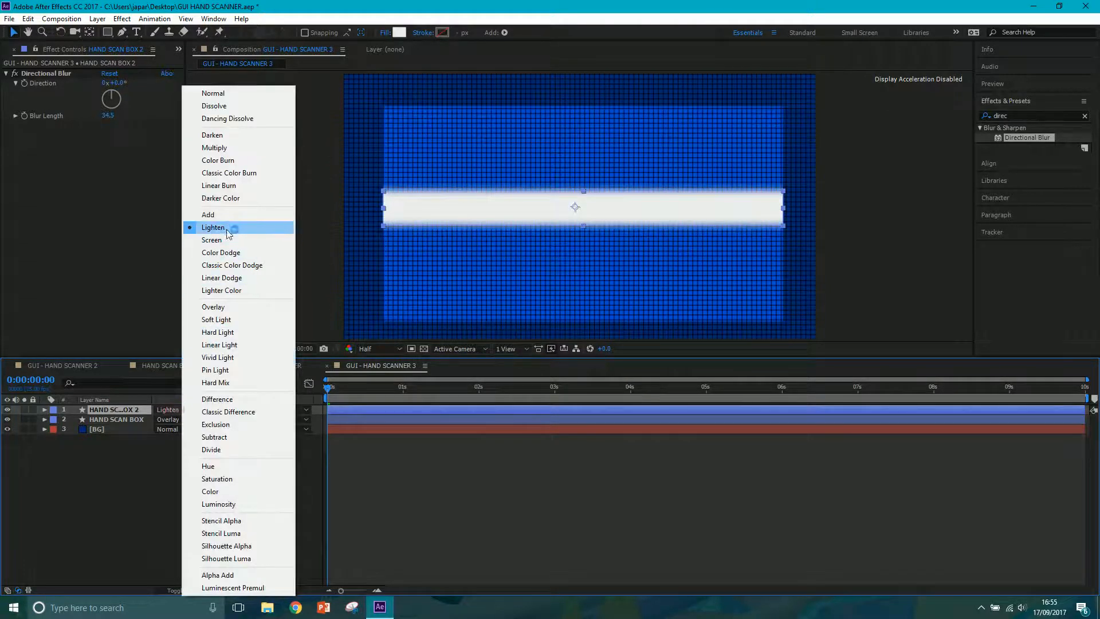
{"action": "left_click", "coordinate": [242, 211]}
{"action": "left_click", "coordinate": [399, 32]}
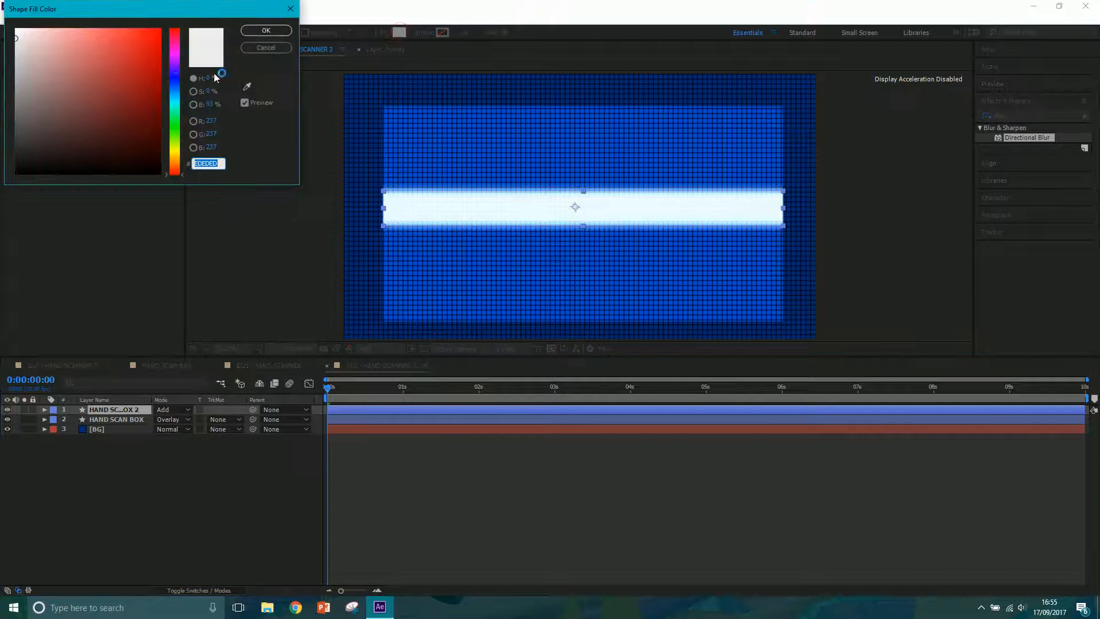
{"action": "left_click", "coordinate": [171, 87]}
{"action": "mouse_move", "coordinate": [117, 62]}
{"action": "left_mouse_down"}
{"action": "mouse_move", "coordinate": [109, 30]}
{"action": "mouse_move", "coordinate": [90, 17]}
{"action": "mouse_move", "coordinate": [145, 3]}
{"action": "left_mouse_up"}
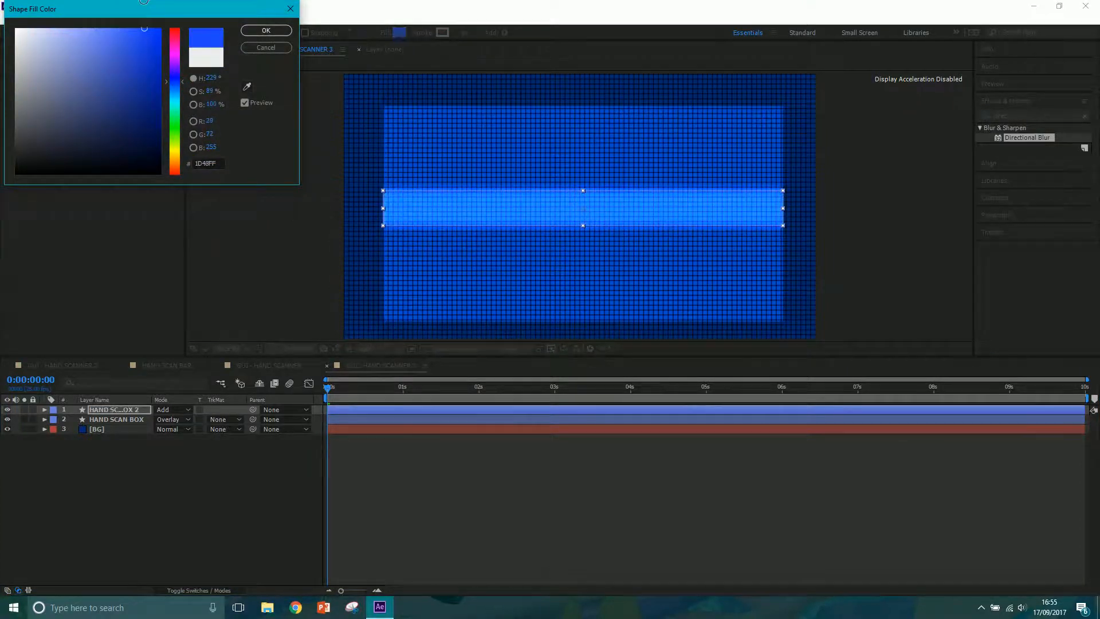
{"action": "left_click", "coordinate": [266, 30]}
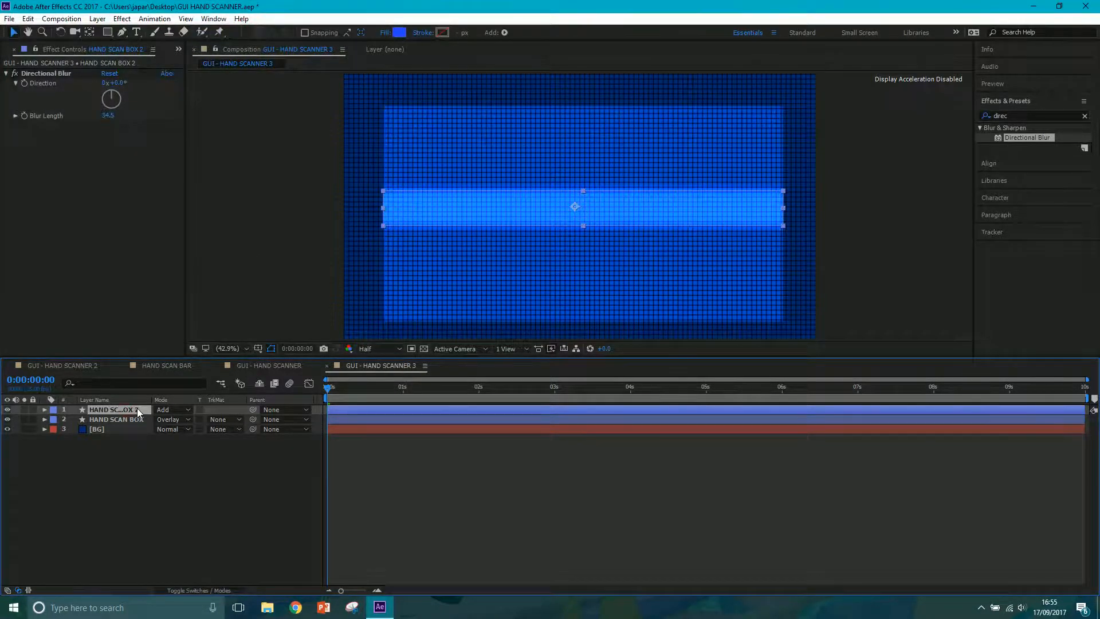
Duplicate the HAND SCAN BOX 2 bar and change the copy's Directional Blur length.
{"action": "key", "text": "ctrl+d"}
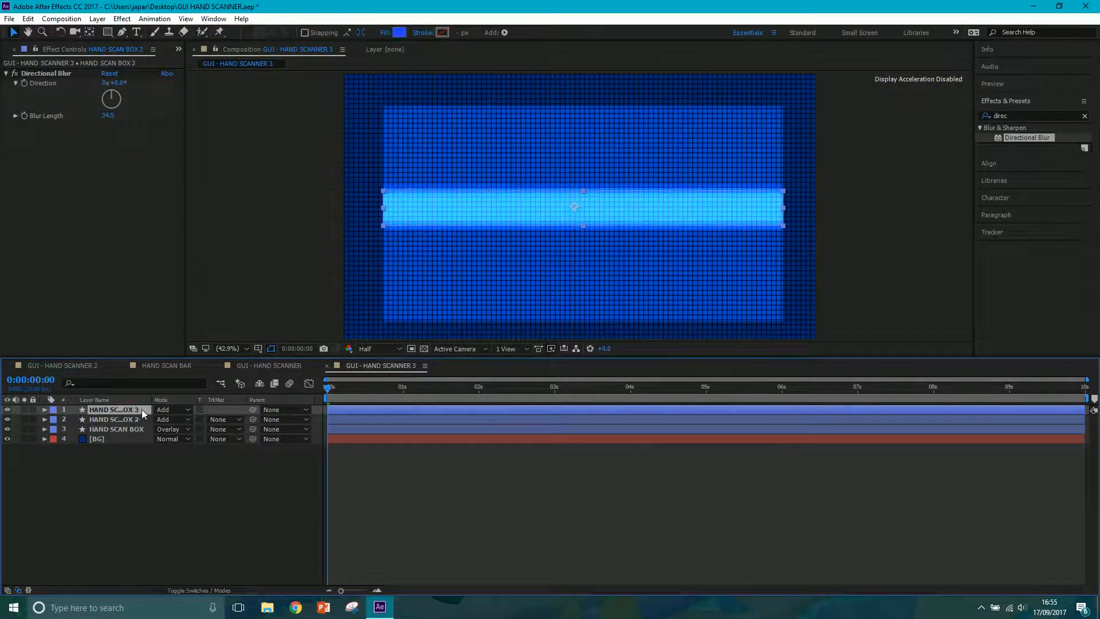
{"action": "left_click", "coordinate": [227, 455]}
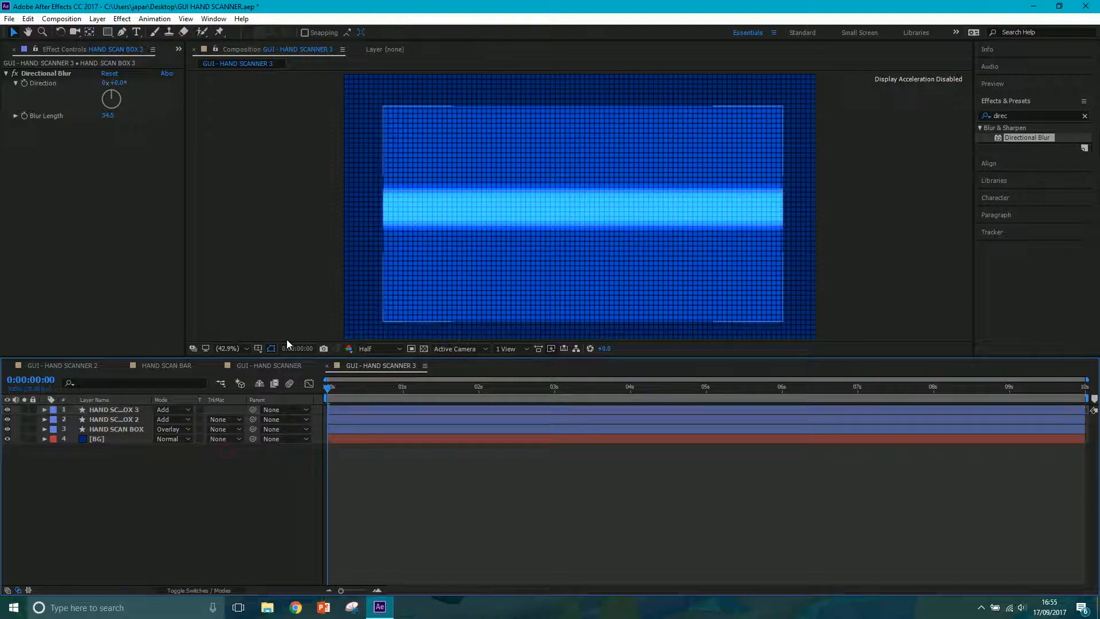
{"action": "left_click", "coordinate": [112, 117]}
{"action": "type", "text": "50"}
{"action": "key", "text": "Return"}
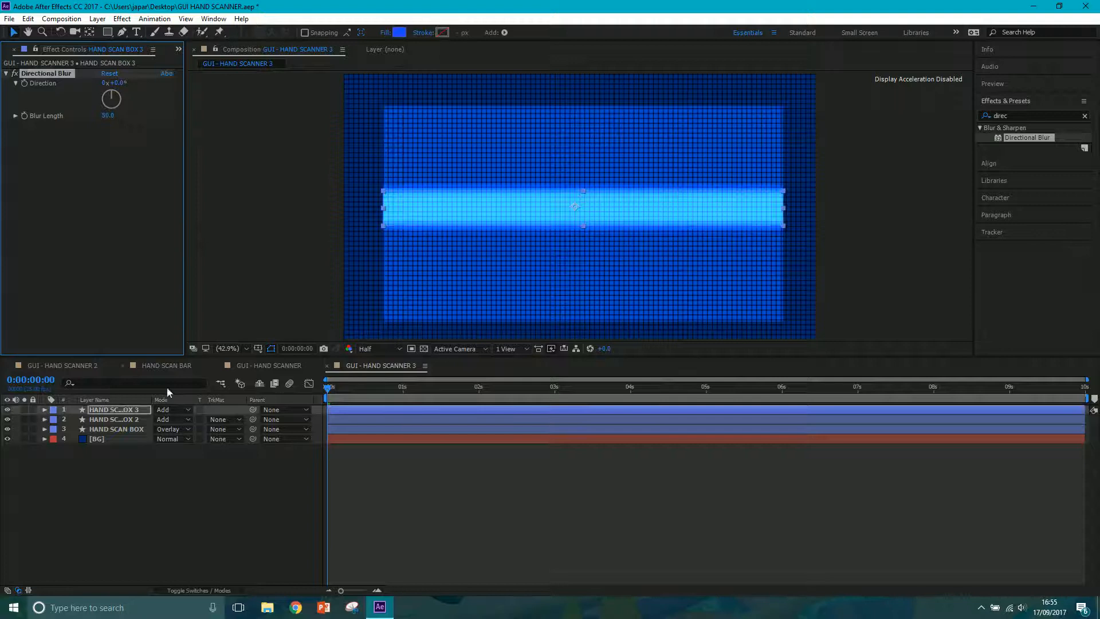
Set the Directional Blur length of the original HAND SCAN BOX 2 bar to 50.
{"action": "left_click", "coordinate": [126, 421]}
{"action": "left_click", "coordinate": [111, 115]}
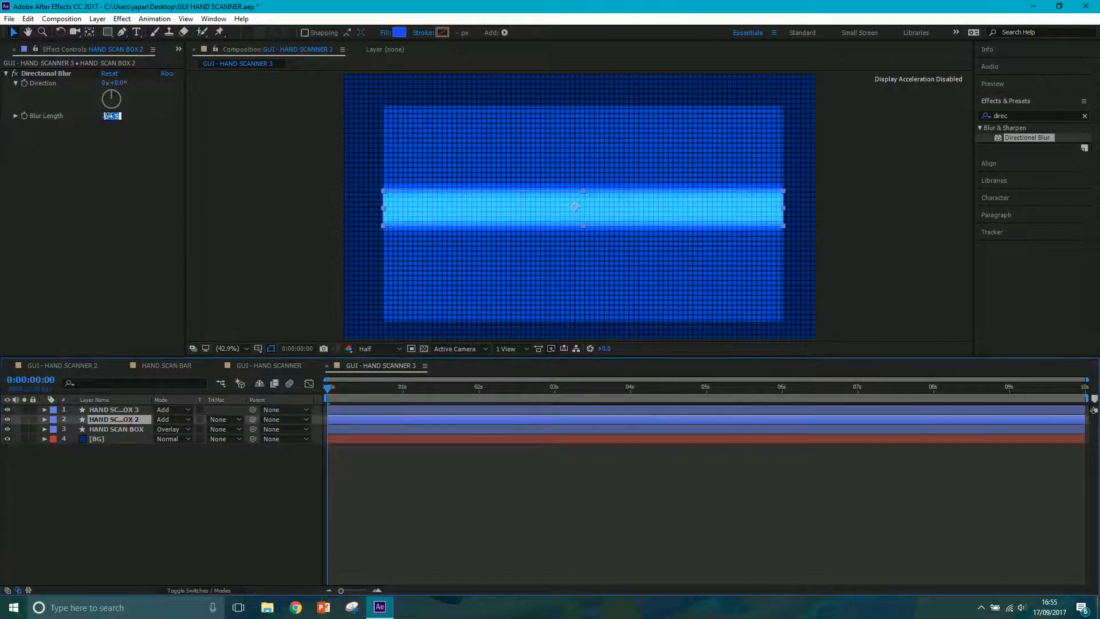
{"action": "type", "text": "50"}
{"action": "key", "text": "Return"}
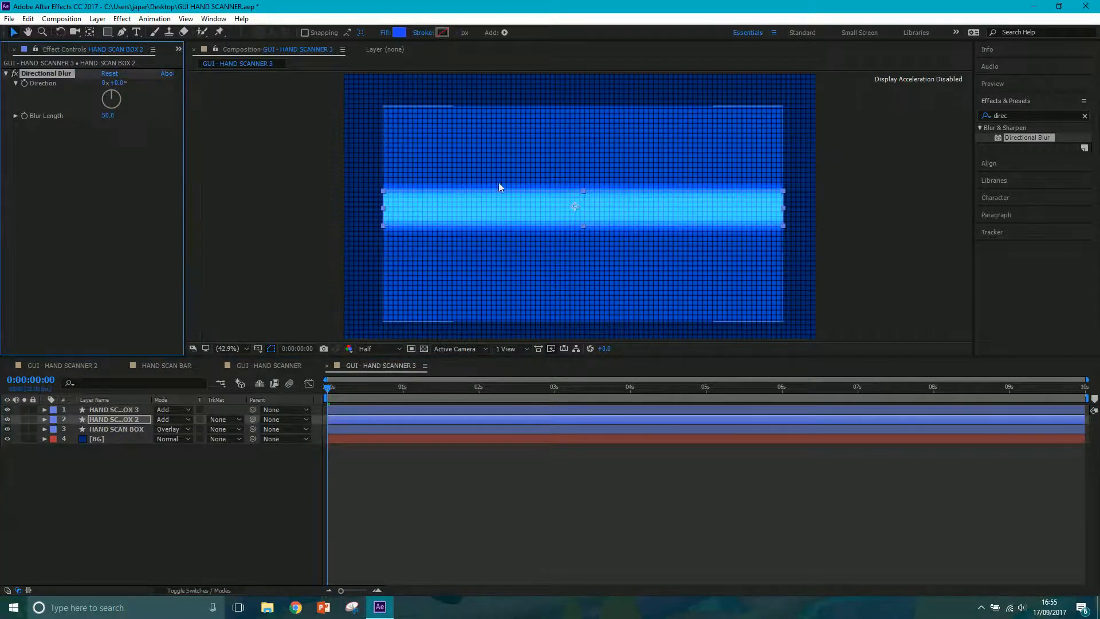
{"action": "left_click", "coordinate": [153, 455]}
Pre-compose the two bar layers, HAND SCAN BOX 2 and HAND SCAN BOX 3, into a composition named HAND BAR.
{"action": "left_click", "coordinate": [126, 419]}
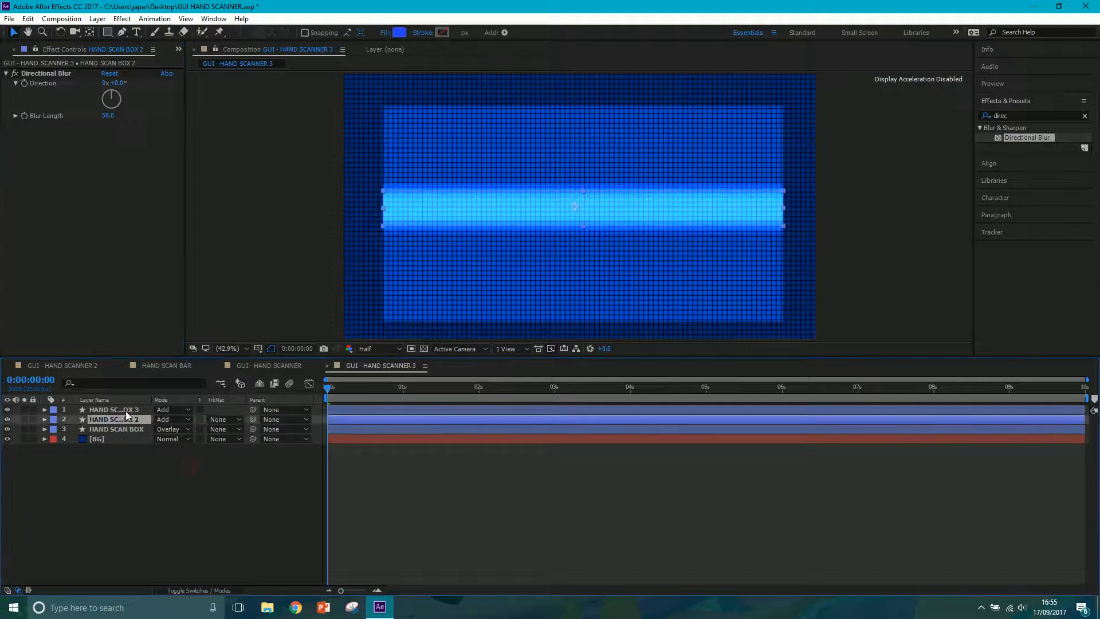
{"action": "left_click", "coordinate": [126, 410], "text": "shift"}
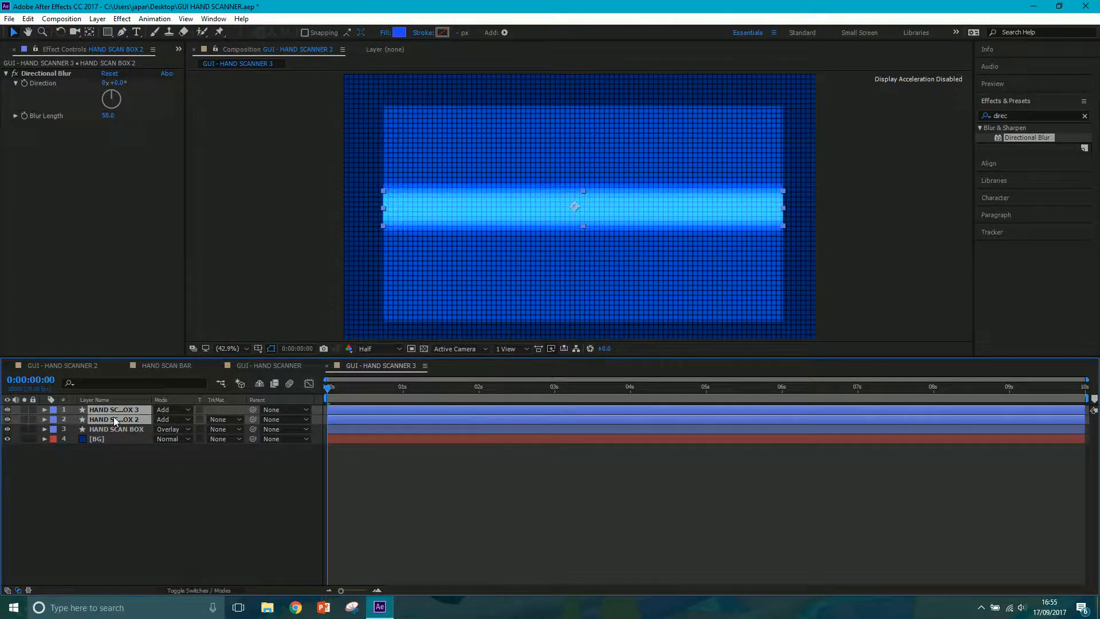
{"action": "key", "text": "ctrl+shift+c"}
{"action": "type", "text": "HAND BAR"}
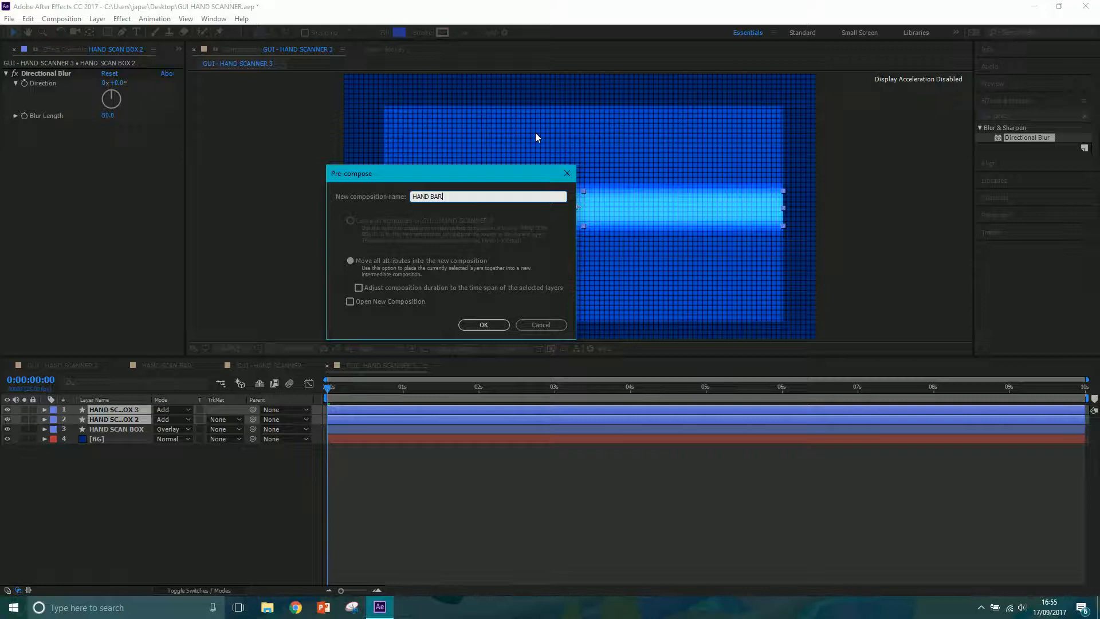
{"action": "left_click", "coordinate": [479, 324]}
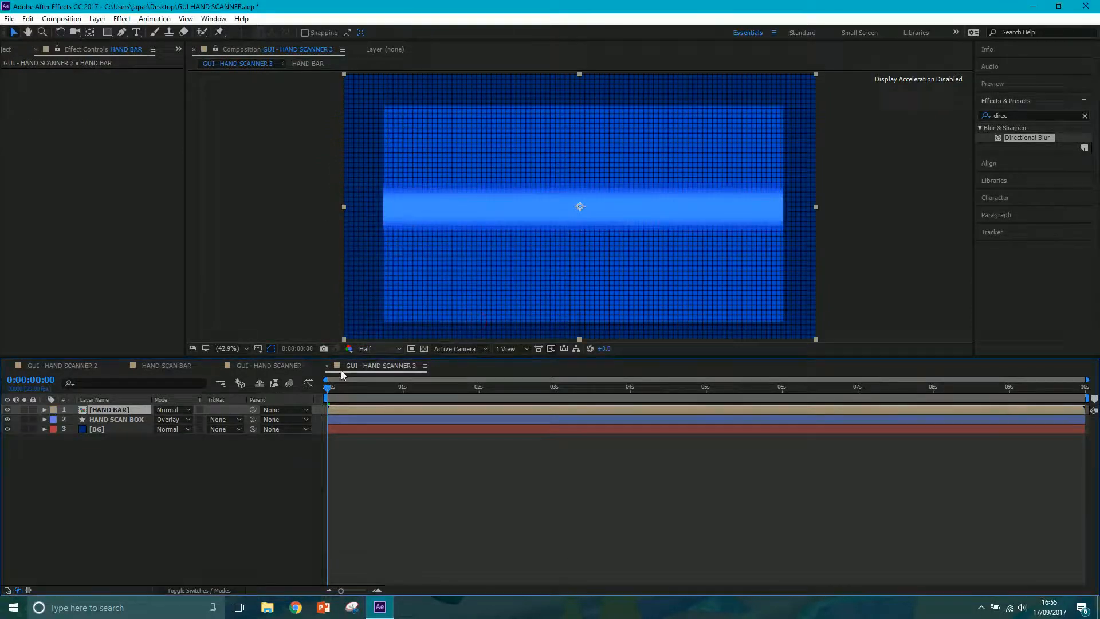
Try the Overlay blending mode on the HAND BAR layer and change it to Add.
{"action": "left_click", "coordinate": [189, 409]}
{"action": "left_click", "coordinate": [209, 307]}
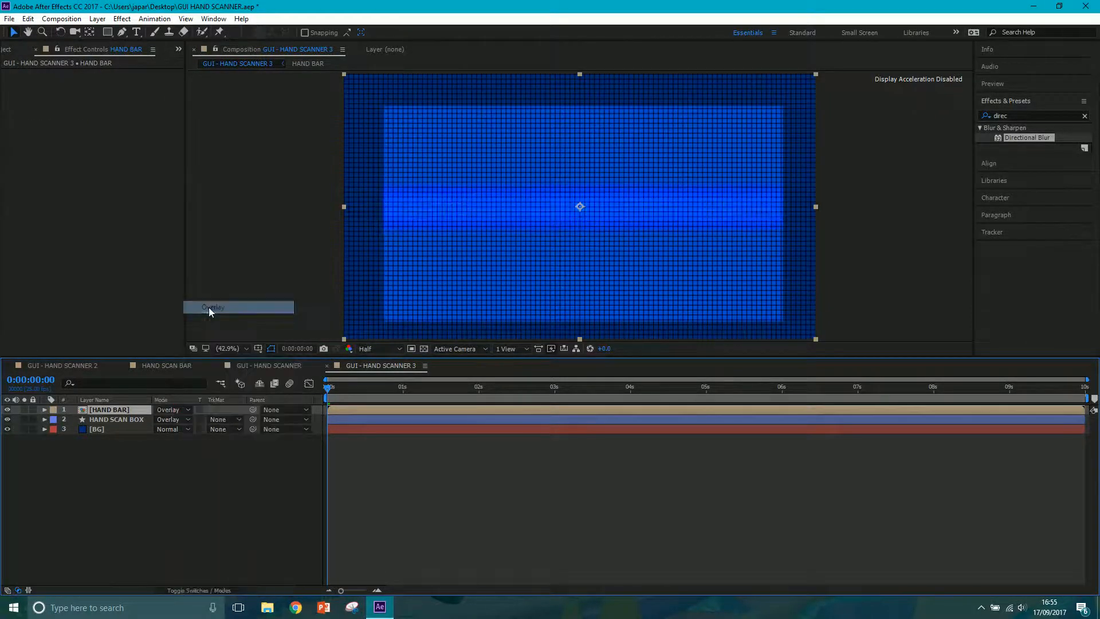
{"action": "left_click", "coordinate": [188, 410]}
{"action": "left_click", "coordinate": [216, 215]}
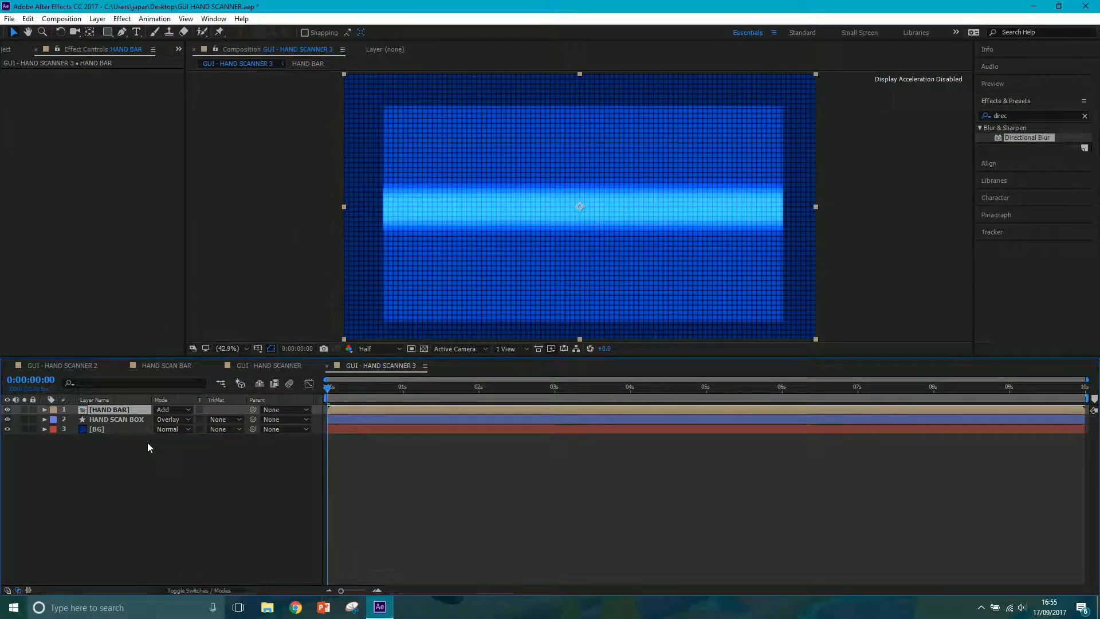
Keyframe HAND BAR's Position at about 960, 132 at 0 seconds and about 960, 1005 at 1 second.
{"action": "key", "text": "p"}
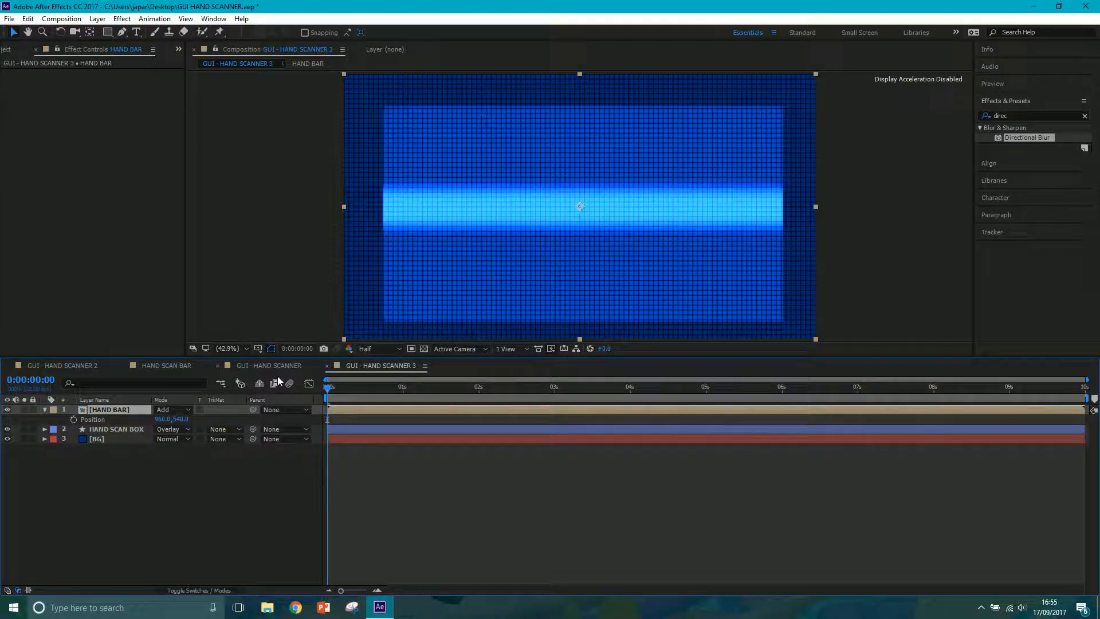
{"action": "left_click_drag", "start_coordinate": [181, 420], "coordinate": [4, 470]}
{"action": "left_click", "coordinate": [73, 419]}
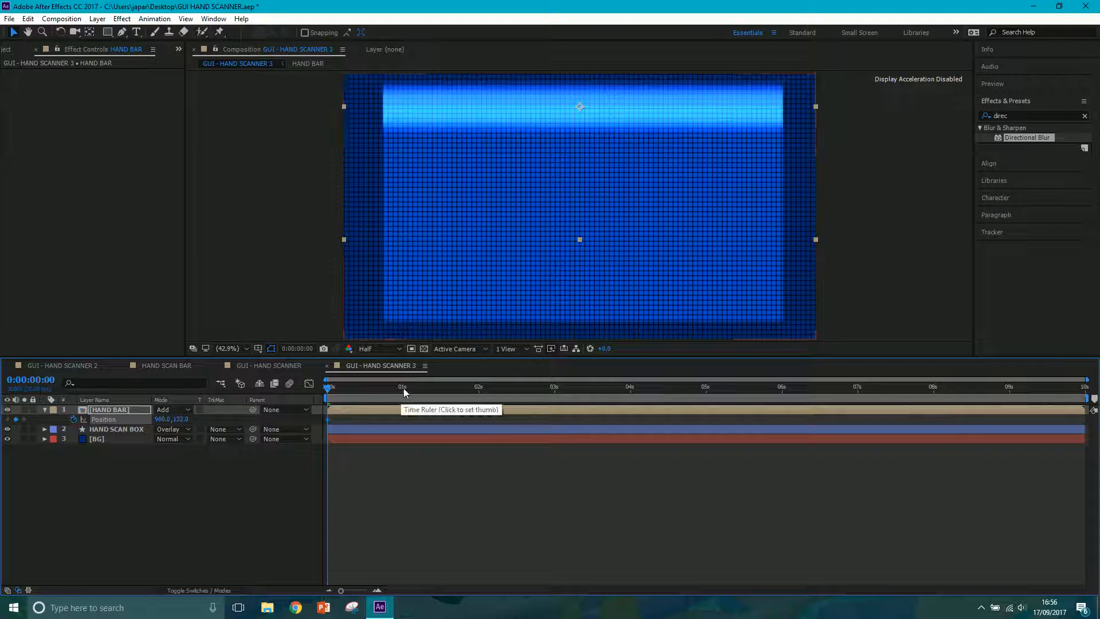
{"action": "left_click", "coordinate": [403, 387]}
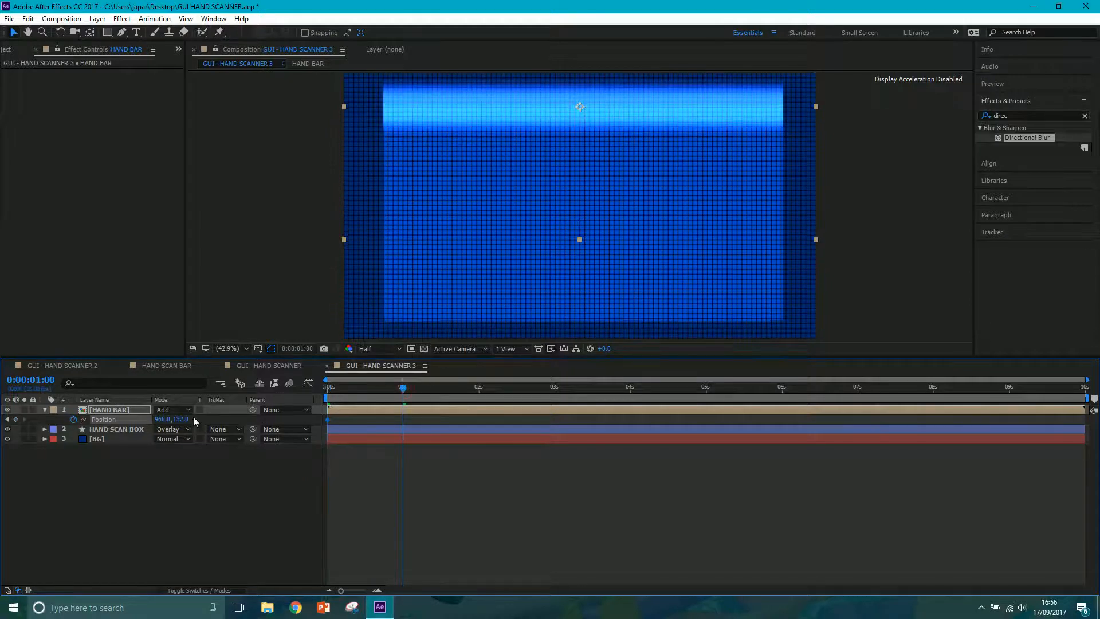
{"action": "left_click_drag", "start_coordinate": [181, 419], "coordinate": [800, 310]}
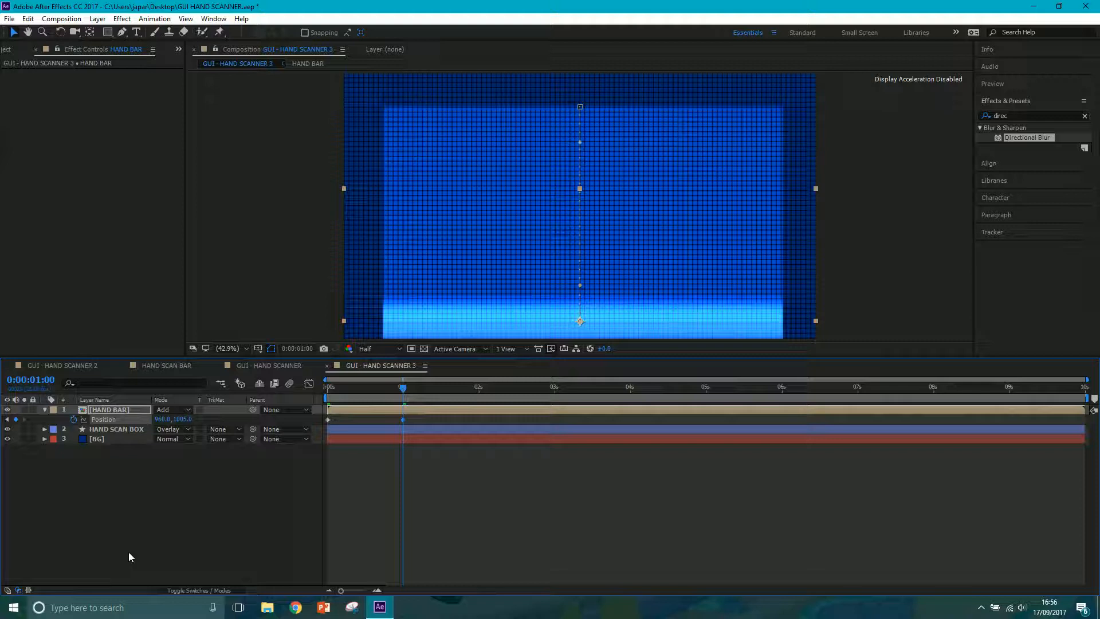
Add the expression loopOut('pingpong') to HAND BAR's Position and preview the looping motion.
{"action": "left_click_drag", "start_coordinate": [430, 417], "coordinate": [323, 422]}
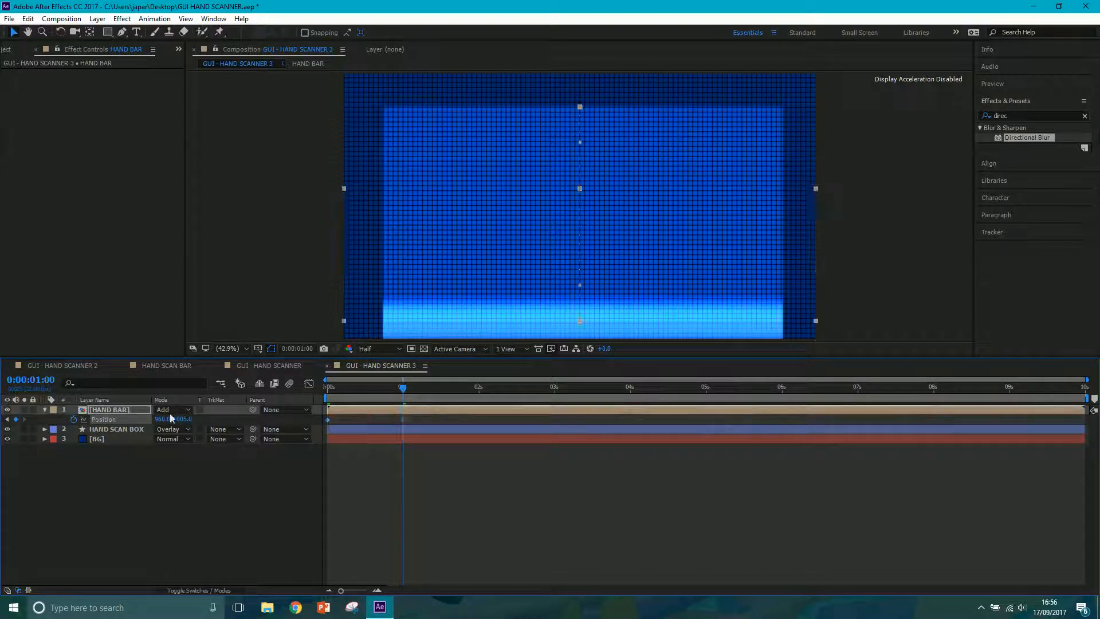
{"action": "left_click", "coordinate": [73, 418], "text": "alt"}
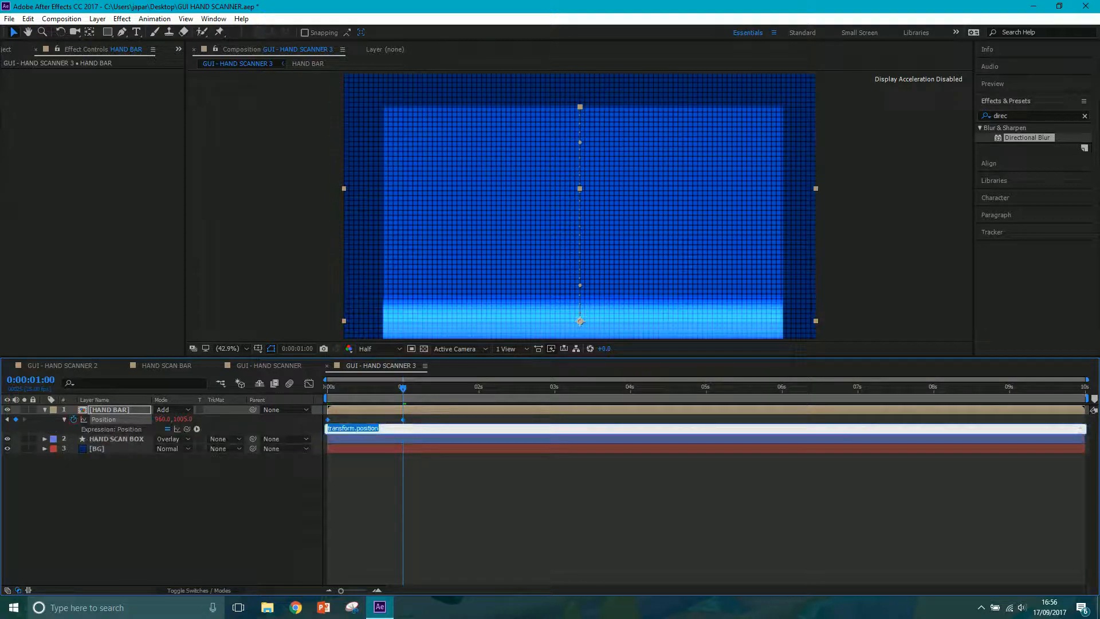
{"action": "type", "text": "loopOu"}
{"action": "type", "text": "\"pingpong"}
{"action": "left_click", "coordinate": [265, 510]}
{"action": "key", "text": "space"}
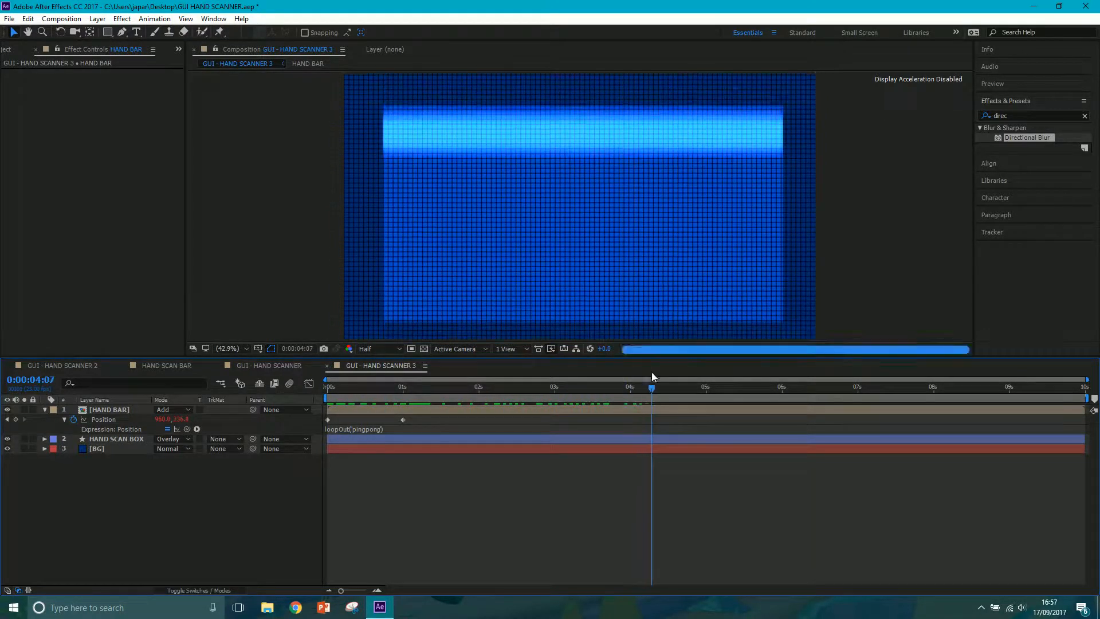
{"action": "left_click", "coordinate": [634, 375]}
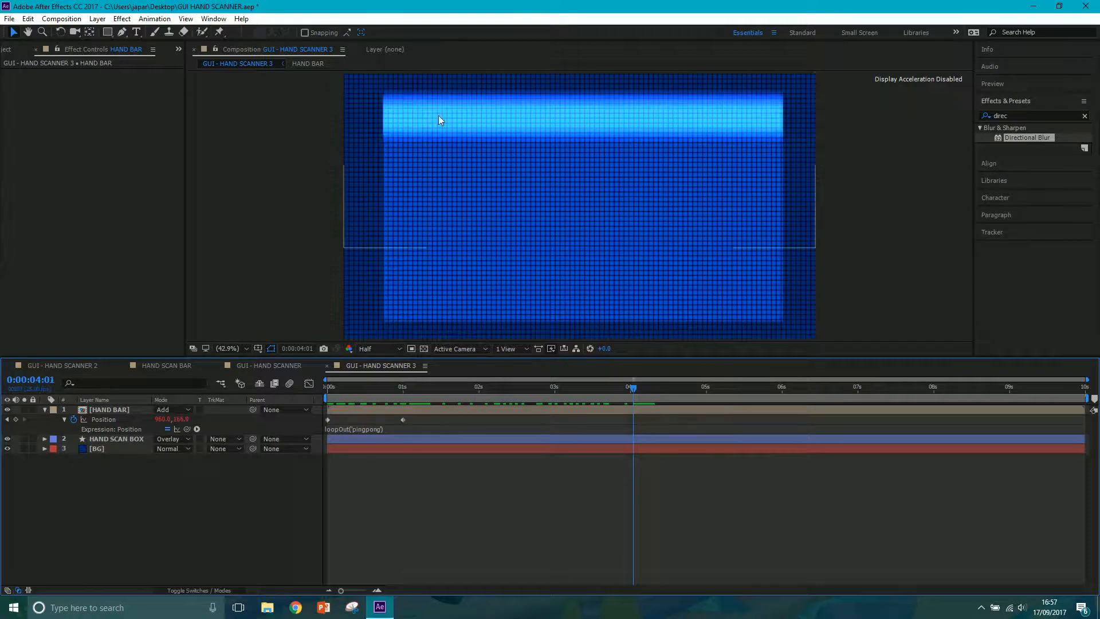
Duplicate HAND SCAN BOX, place the copy above HAND BAR and use it as HAND BAR's alpha matte.
{"action": "left_click", "coordinate": [129, 438]}
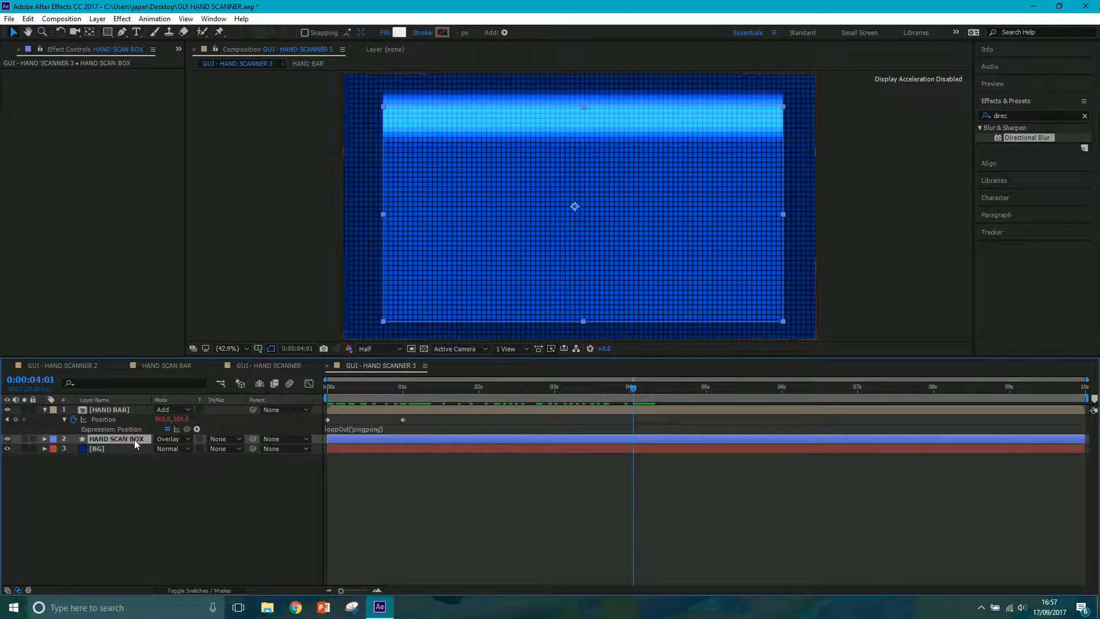
{"action": "key", "text": "ctrl+d"}
{"action": "left_click_drag", "start_coordinate": [132, 412], "coordinate": [130, 411]}
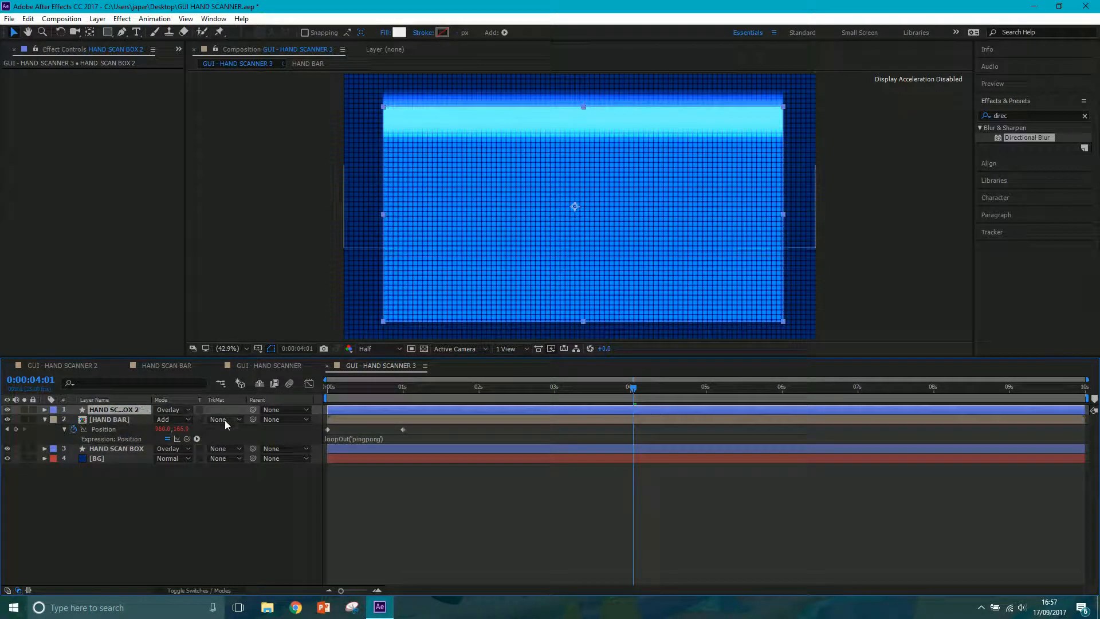
{"action": "left_click", "coordinate": [118, 420]}
{"action": "left_click", "coordinate": [225, 420]}
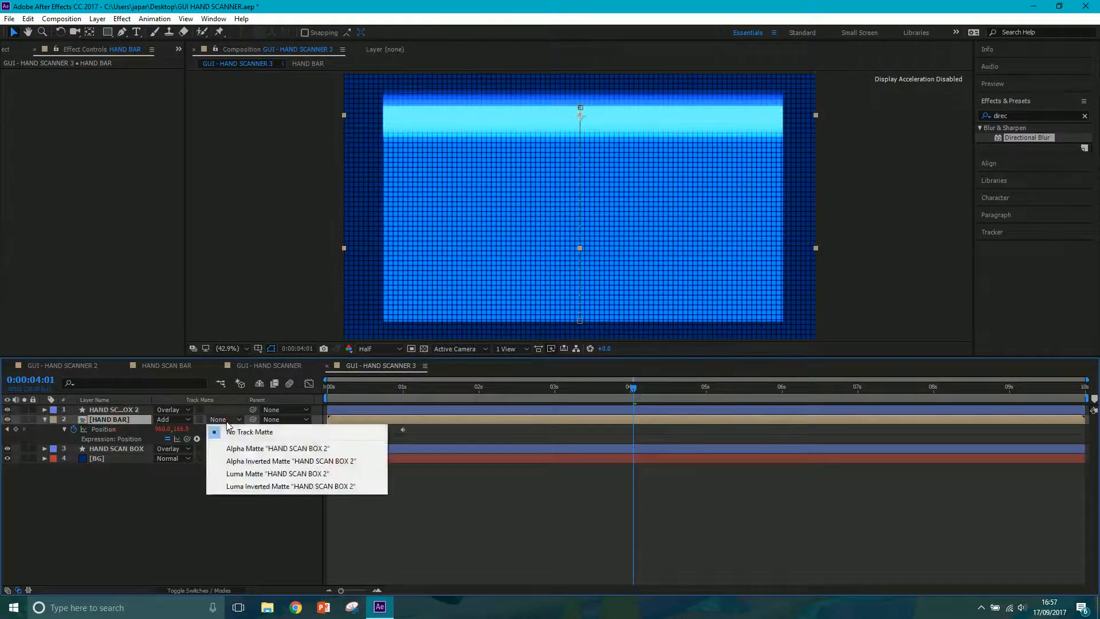
{"action": "left_click", "coordinate": [244, 452]}
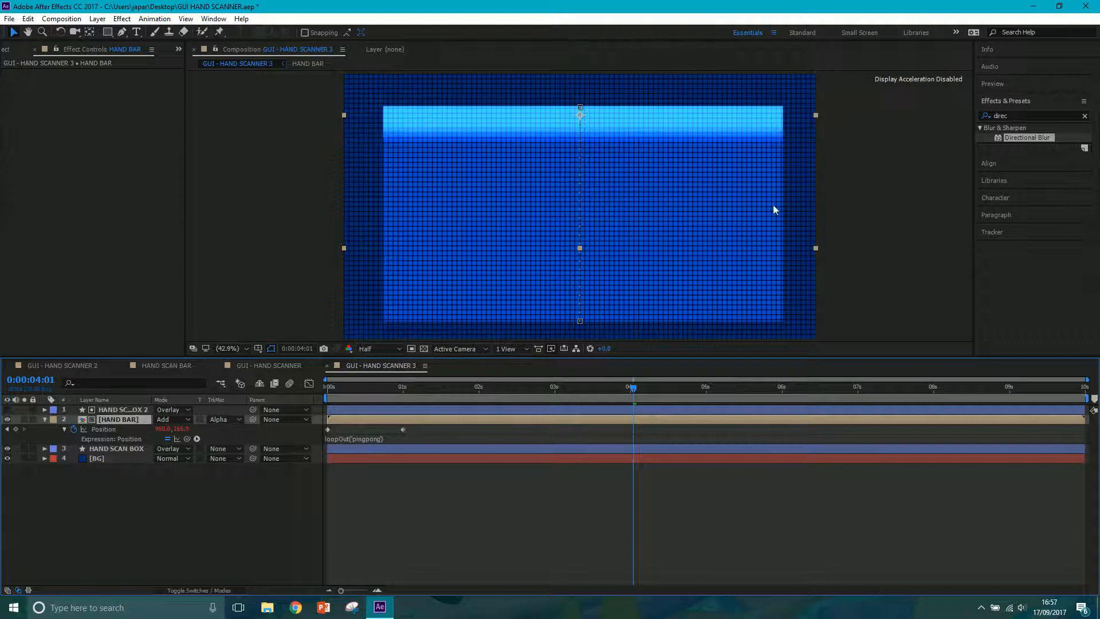
Scrub through the matted scan bar's motion and check the GUI - HAND SCANNER 2 composition for reference.
{"action": "left_click_drag", "start_coordinate": [553, 381], "coordinate": [355, 382]}
{"action": "key", "text": "Home"}
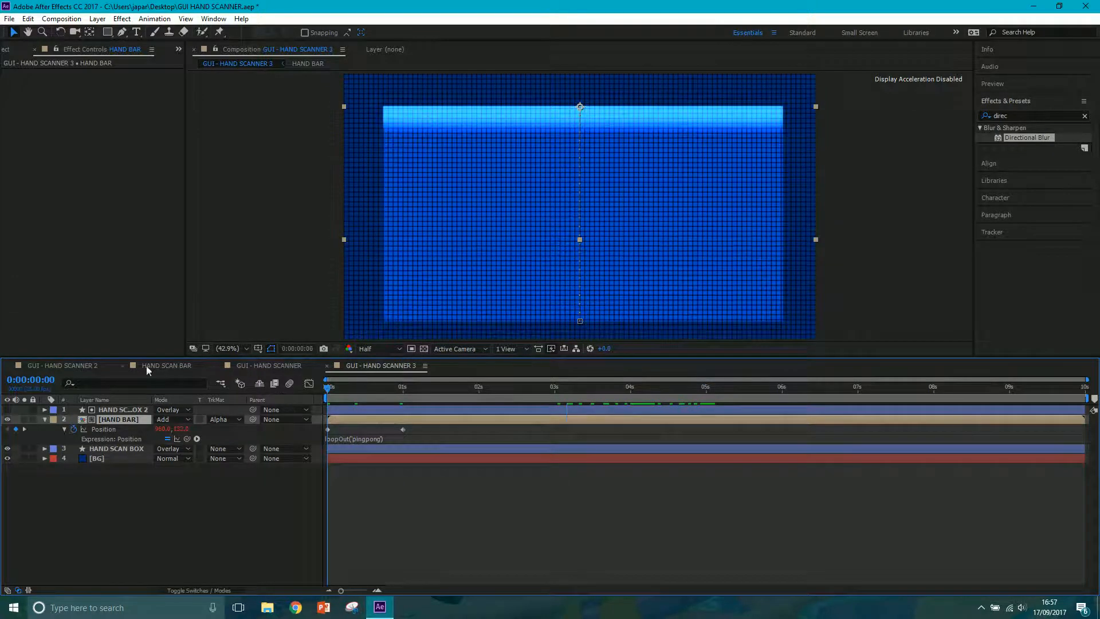
{"action": "left_click", "coordinate": [80, 365]}
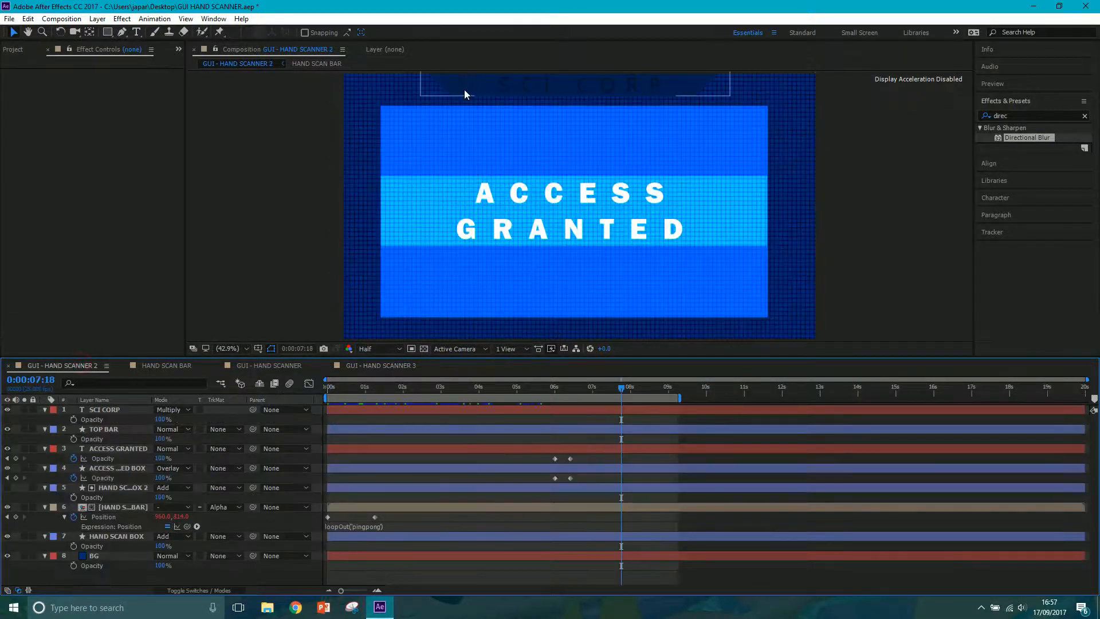
{"action": "left_click", "coordinate": [382, 367]}
Draw a filled trapezoid with the Pen tool, narrowing downward from the composition's upper edge, just above the scan box.
{"action": "left_click", "coordinate": [123, 501]}
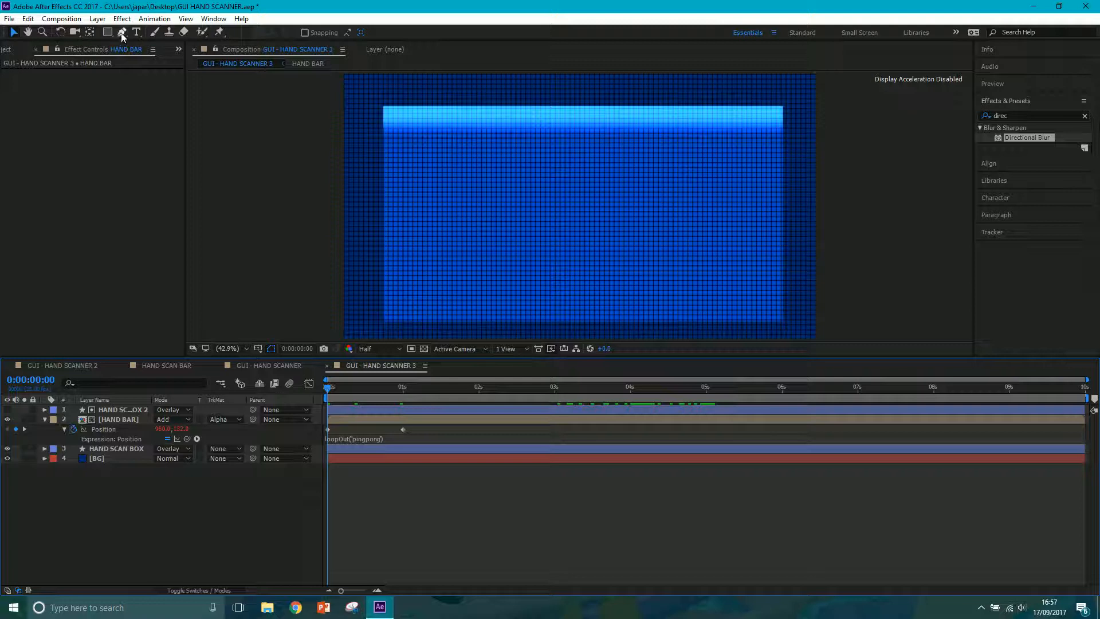
{"action": "left_click_drag", "start_coordinate": [294, 142], "coordinate": [214, 74]}
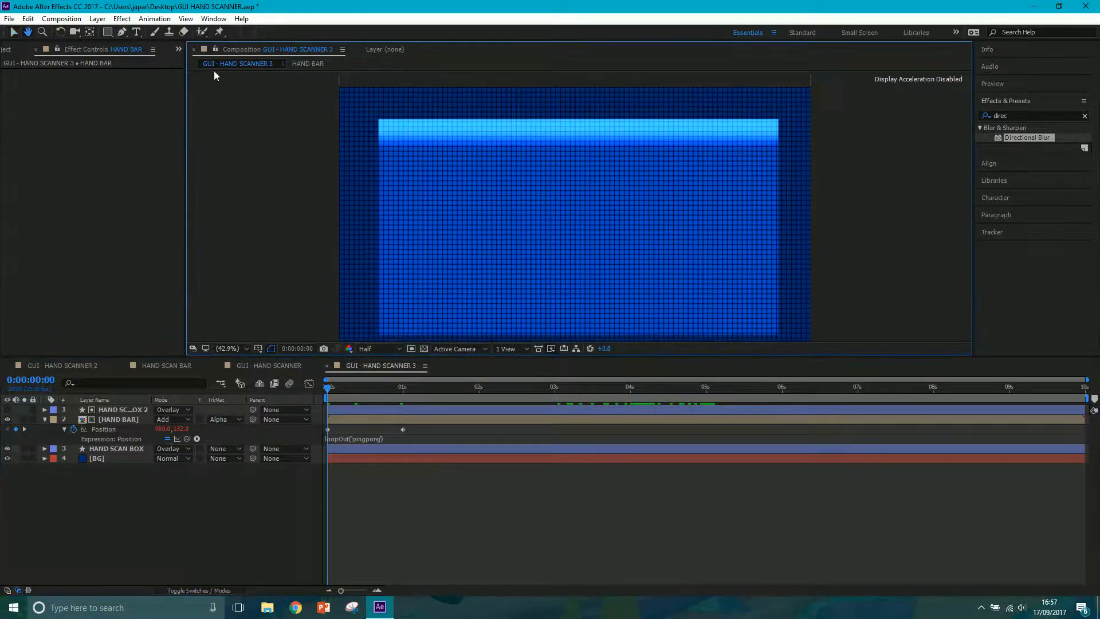
{"action": "left_click", "coordinate": [143, 503]}
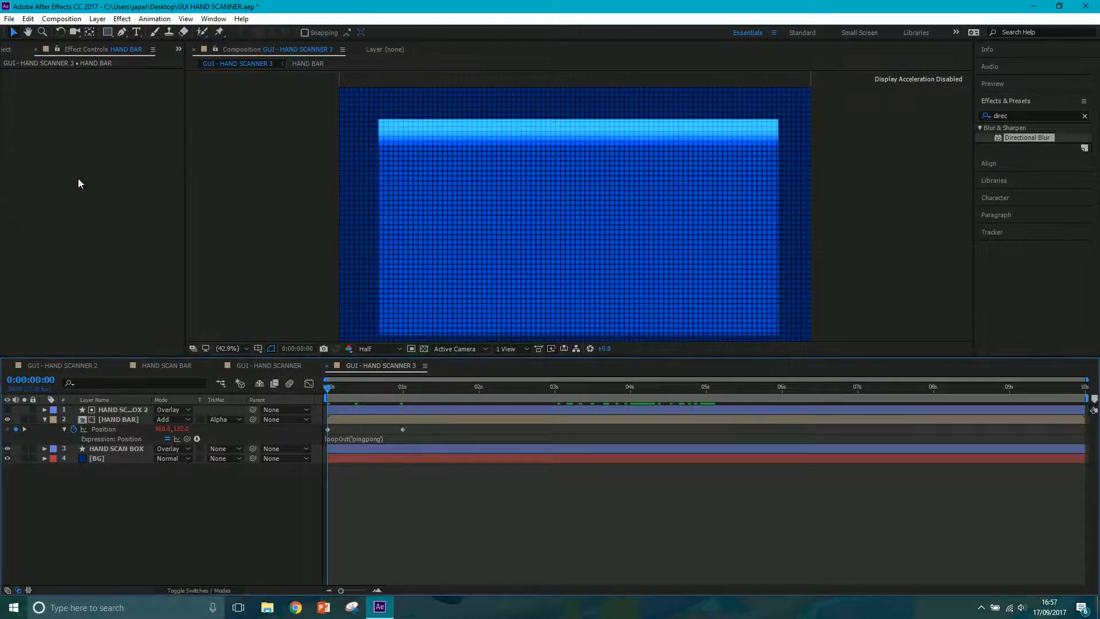
{"action": "left_click", "coordinate": [122, 32]}
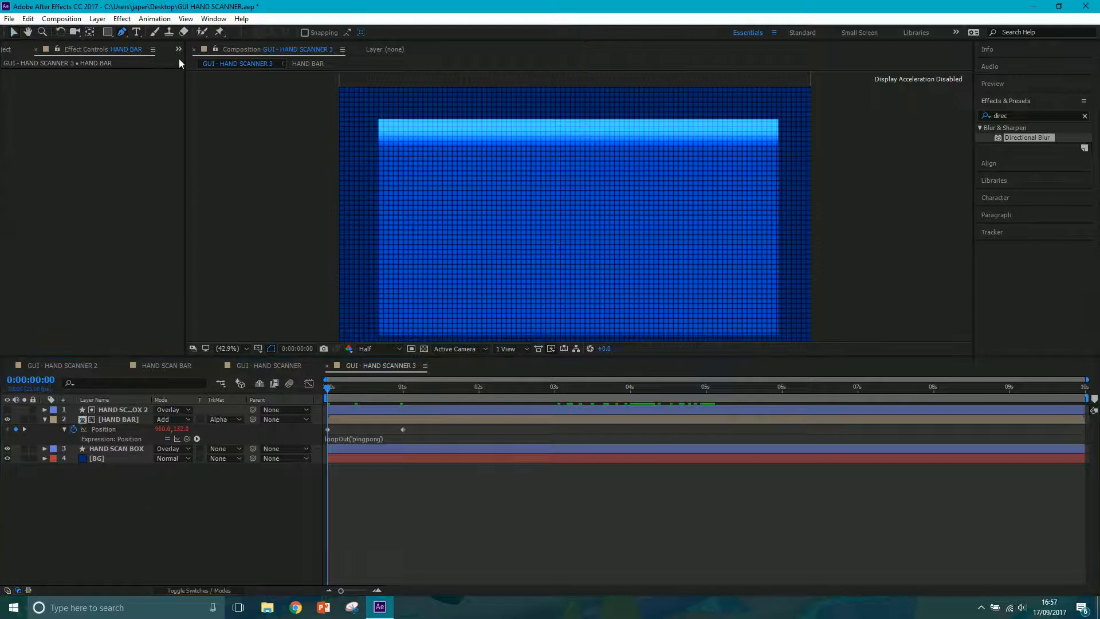
{"action": "left_click", "coordinate": [407, 77]}
{"action": "left_click", "coordinate": [436, 105]}
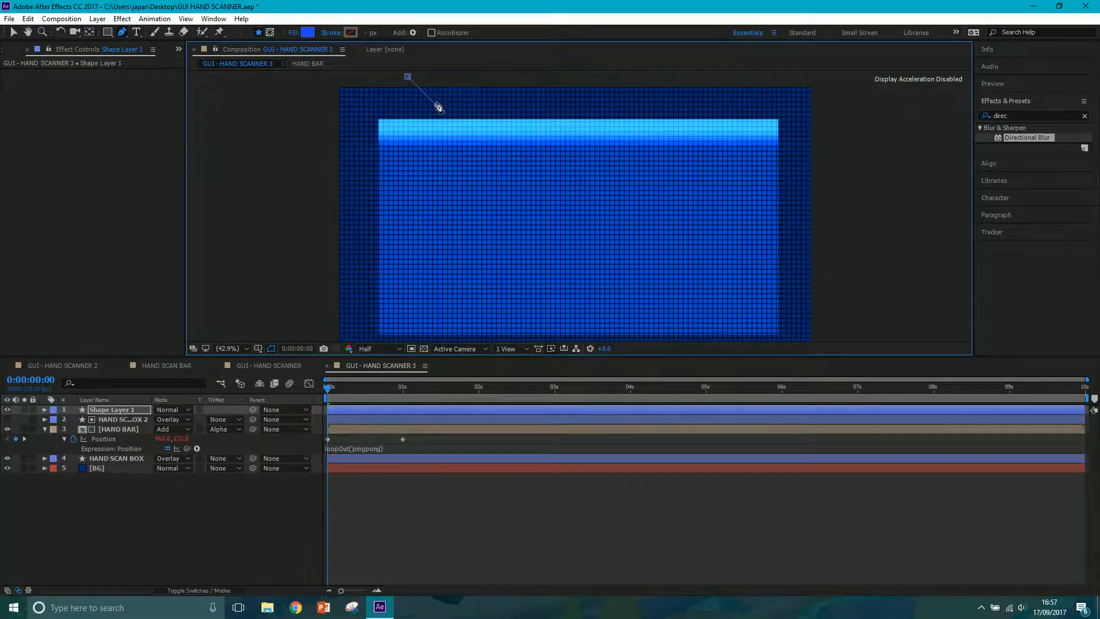
{"action": "left_click", "coordinate": [701, 105]}
{"action": "left_click", "coordinate": [735, 73]}
{"action": "left_click", "coordinate": [408, 76]}
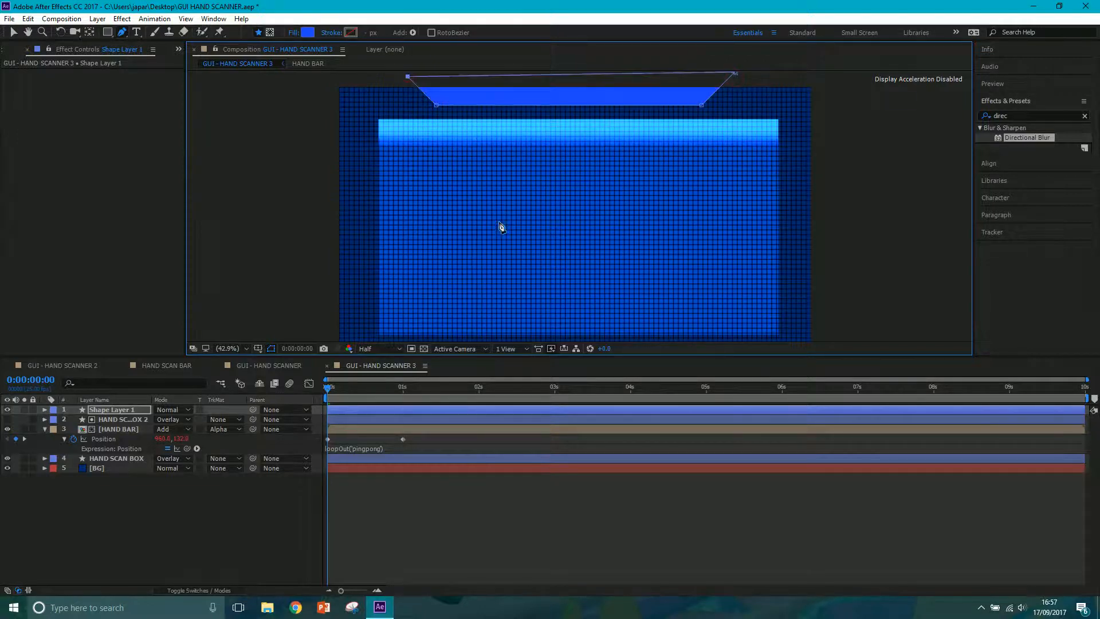
Rename the trapezoid's shape layer as TOP BAR.
{"action": "right_click", "coordinate": [118, 411]}
{"action": "left_click", "coordinate": [150, 587]}
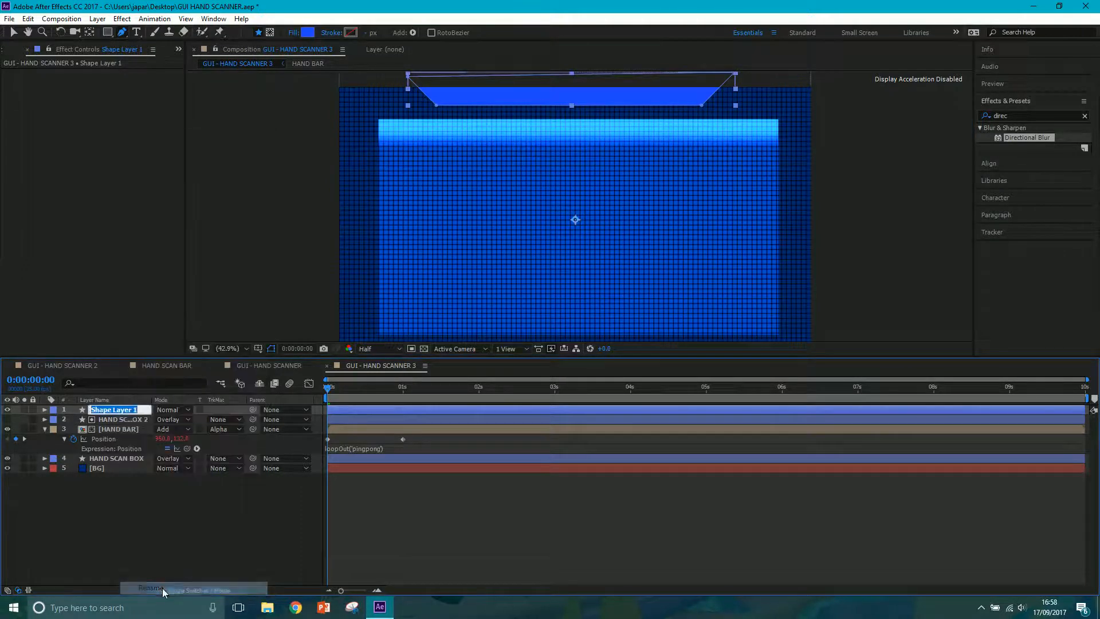
{"action": "type", "text": "TOP BAR"}
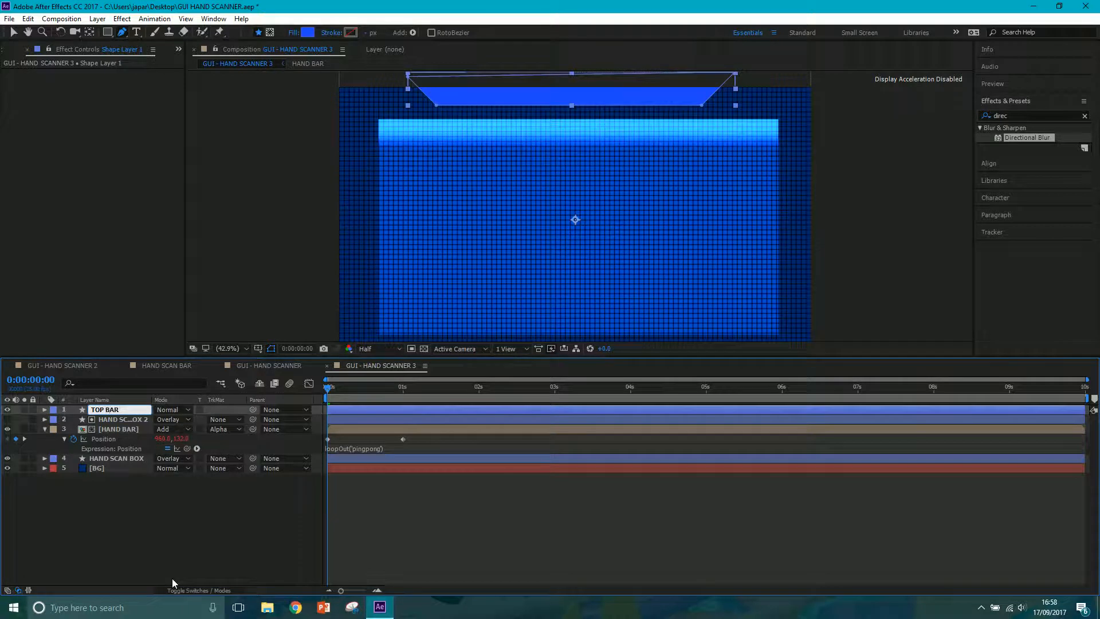
{"action": "key", "text": "Return"}
{"action": "left_click", "coordinate": [181, 566]}
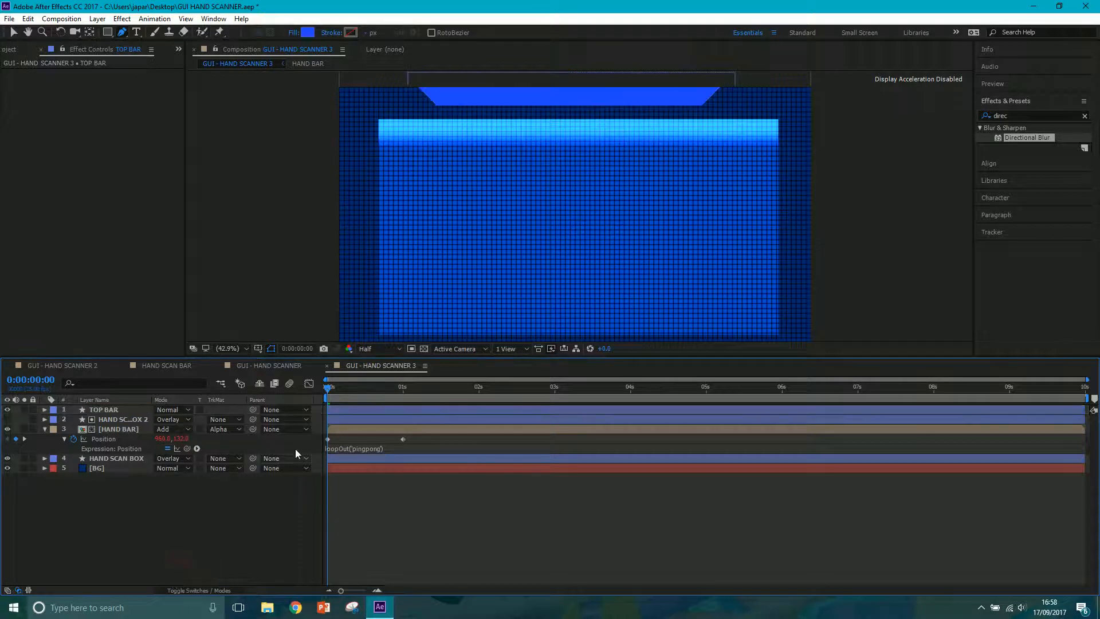
{"action": "key", "text": "space"}
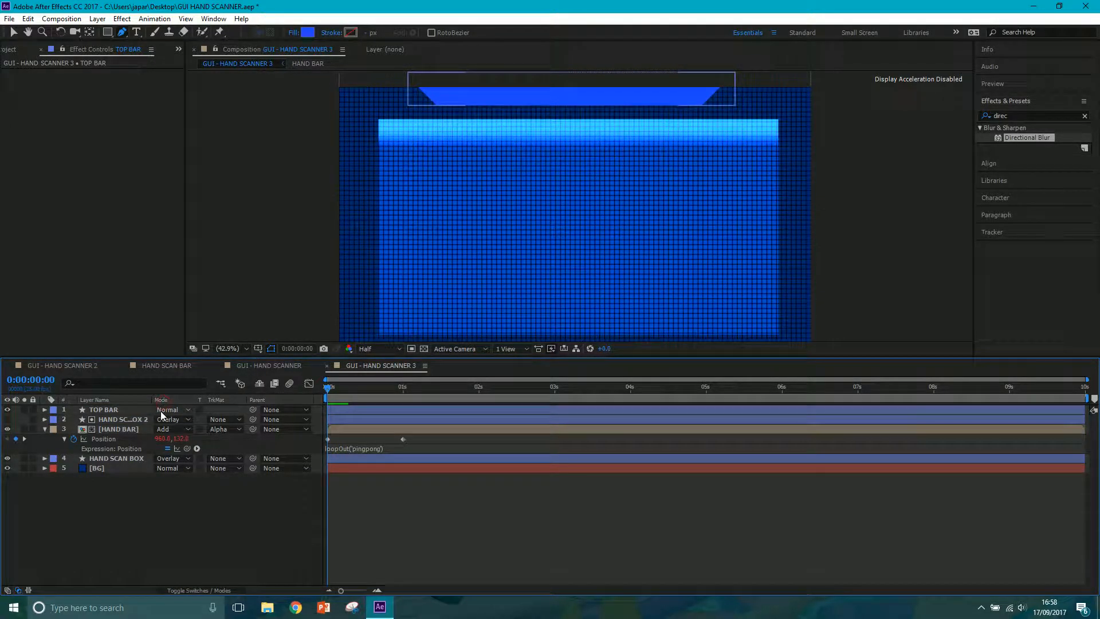
Change TOP BAR's fill to a dark navy blue, 0B1E70.
{"action": "left_click", "coordinate": [116, 411]}
{"action": "left_click", "coordinate": [308, 33]}
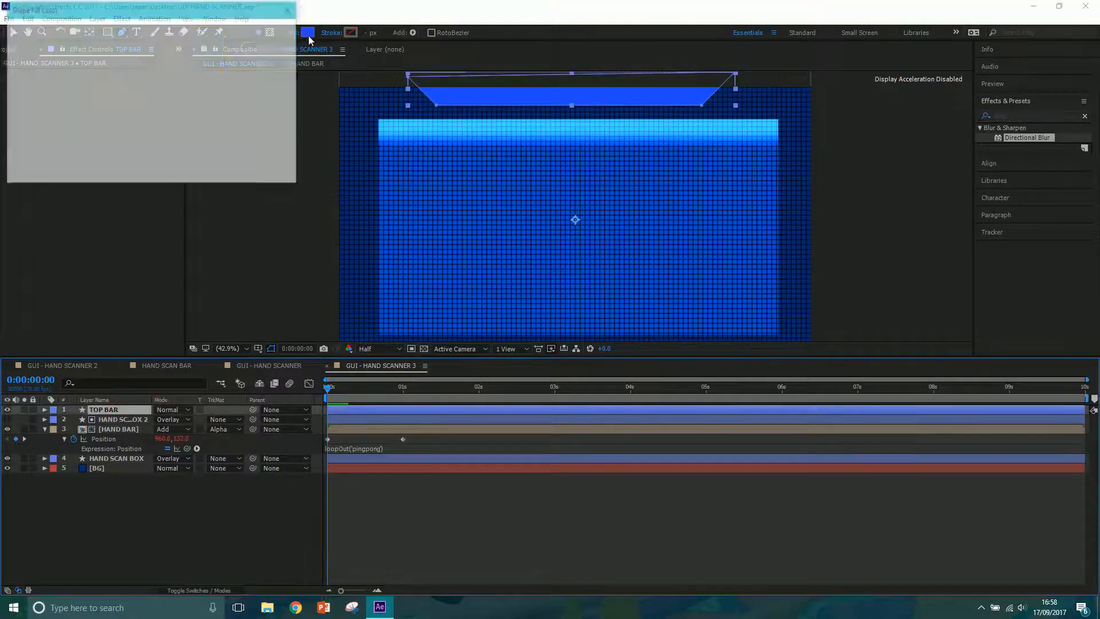
{"action": "left_click_drag", "start_coordinate": [155, 72], "coordinate": [149, 106]}
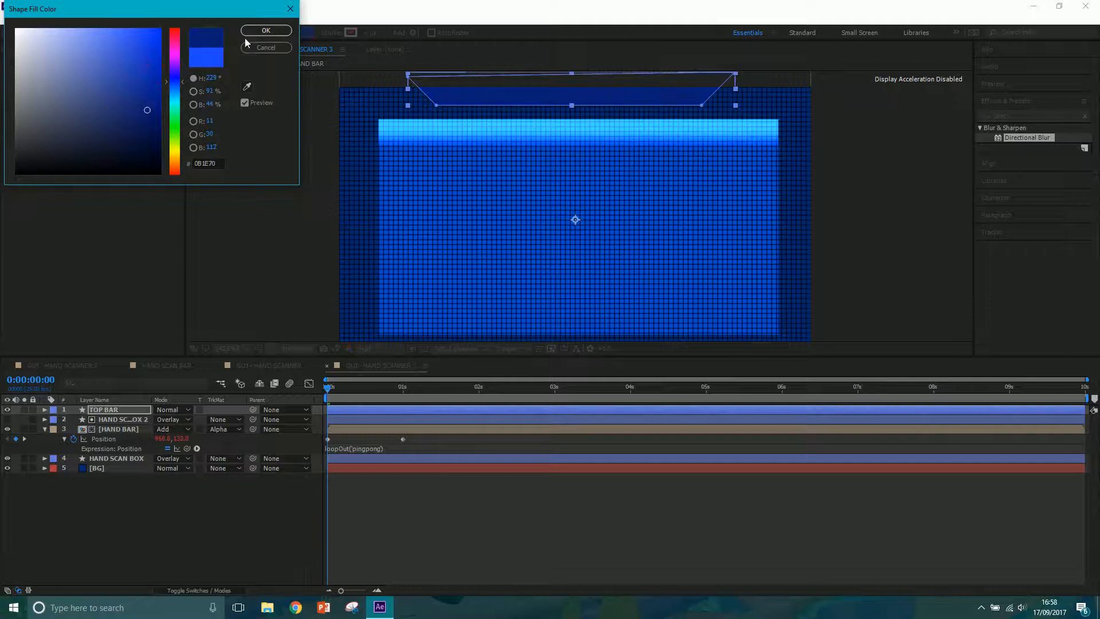
{"action": "left_click", "coordinate": [266, 30]}
{"action": "left_click", "coordinate": [280, 277]}
Add a text layer reading SCI CORP over the scan box.
{"action": "left_click", "coordinate": [136, 32]}
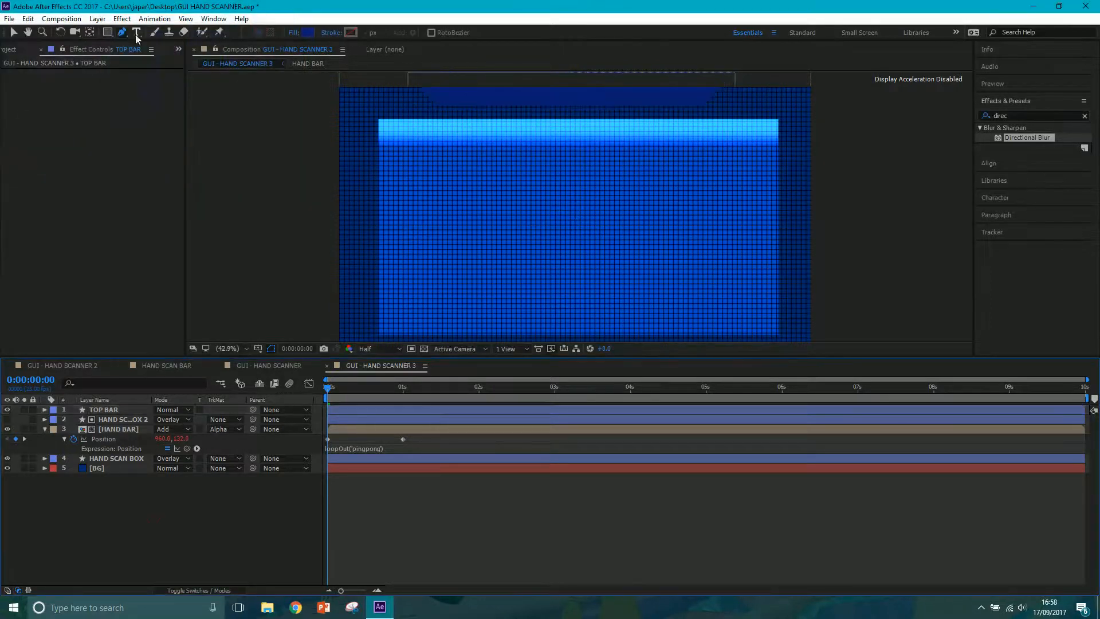
{"action": "left_click", "coordinate": [467, 216]}
{"action": "type", "text": "SCI CORP"}
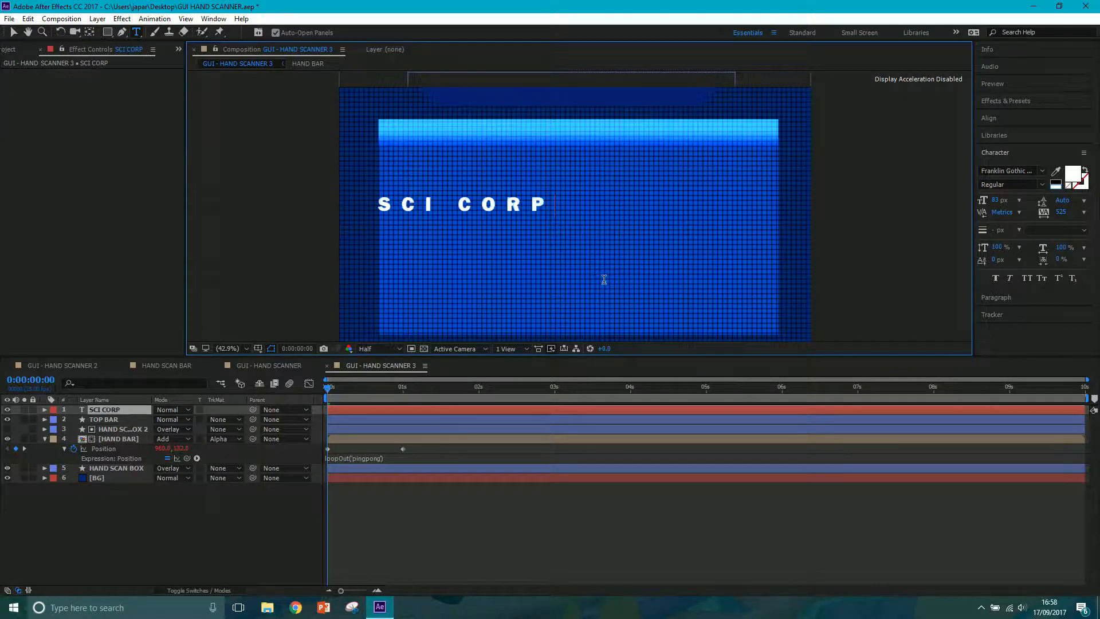
Restyle the SCI CORP text in black Franklin Gothic Book with tracking 726 and place it centred on the top bar.
{"action": "left_click_drag", "start_coordinate": [561, 195], "coordinate": [340, 215]}
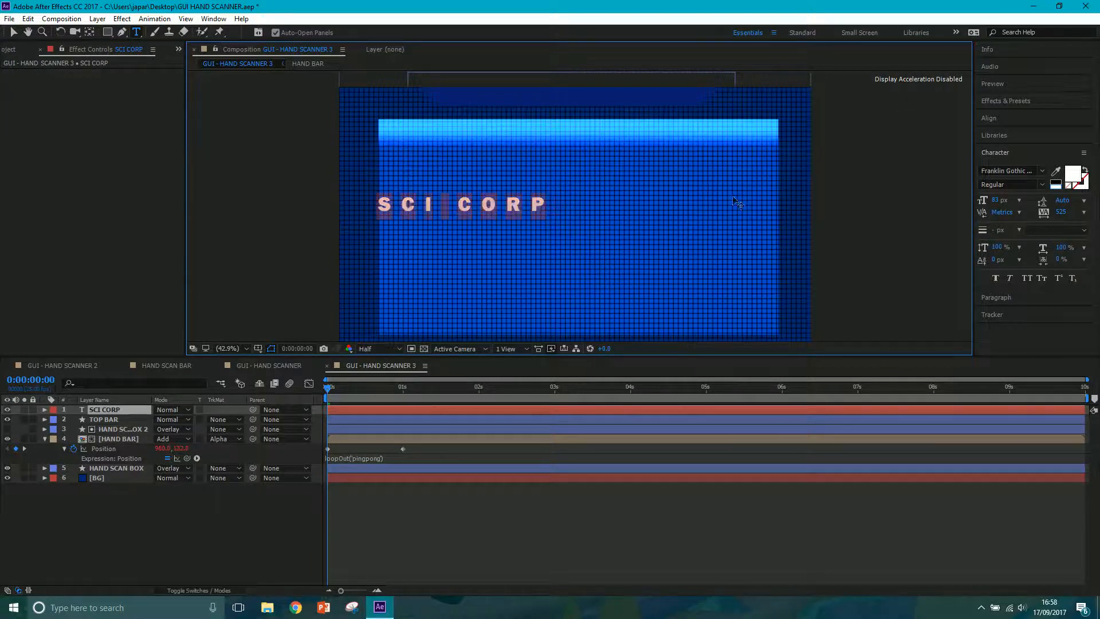
{"action": "left_click", "coordinate": [1013, 171]}
{"action": "type", "text": "Forte"}
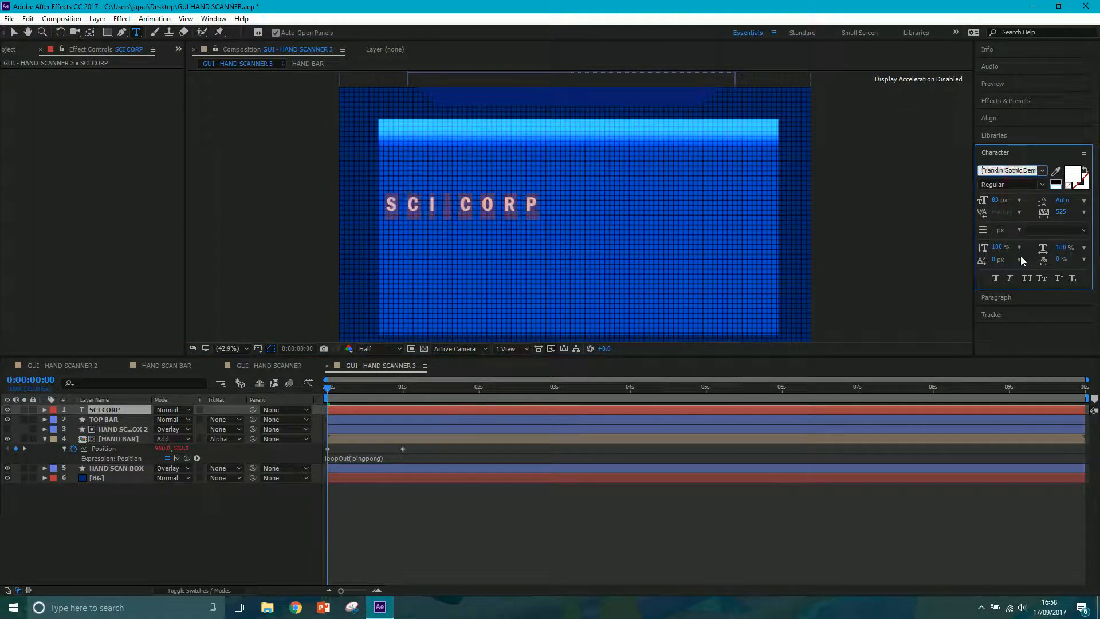
{"action": "key", "text": "Down"}
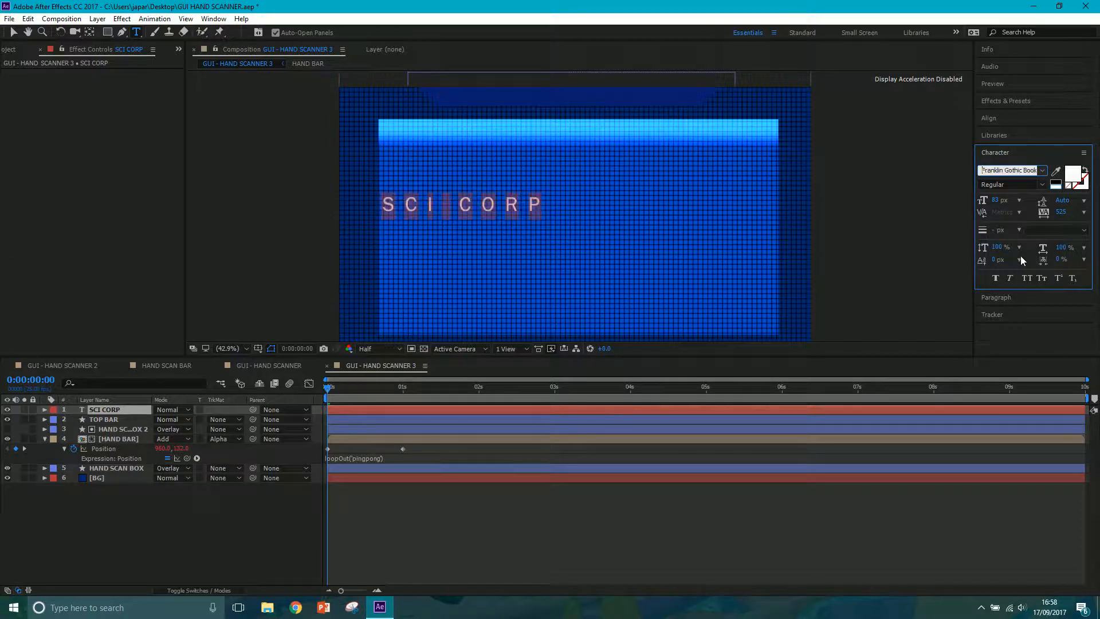
{"action": "left_click_drag", "start_coordinate": [1062, 214], "coordinate": [2, 4]}
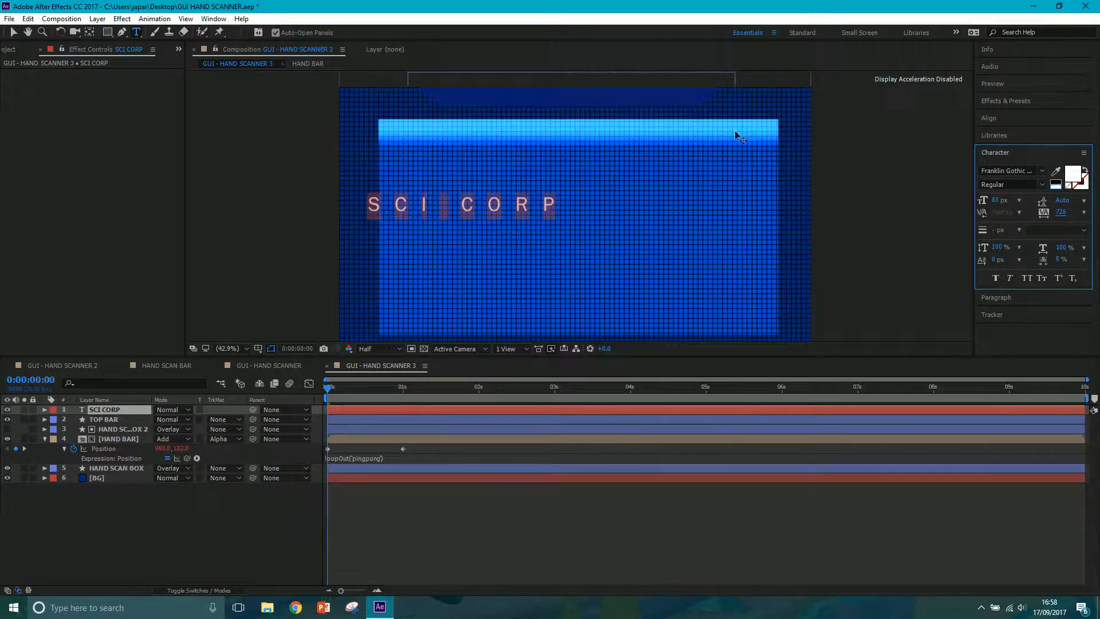
{"action": "left_click", "coordinate": [13, 32]}
{"action": "left_click_drag", "start_coordinate": [479, 207], "coordinate": [580, 101]}
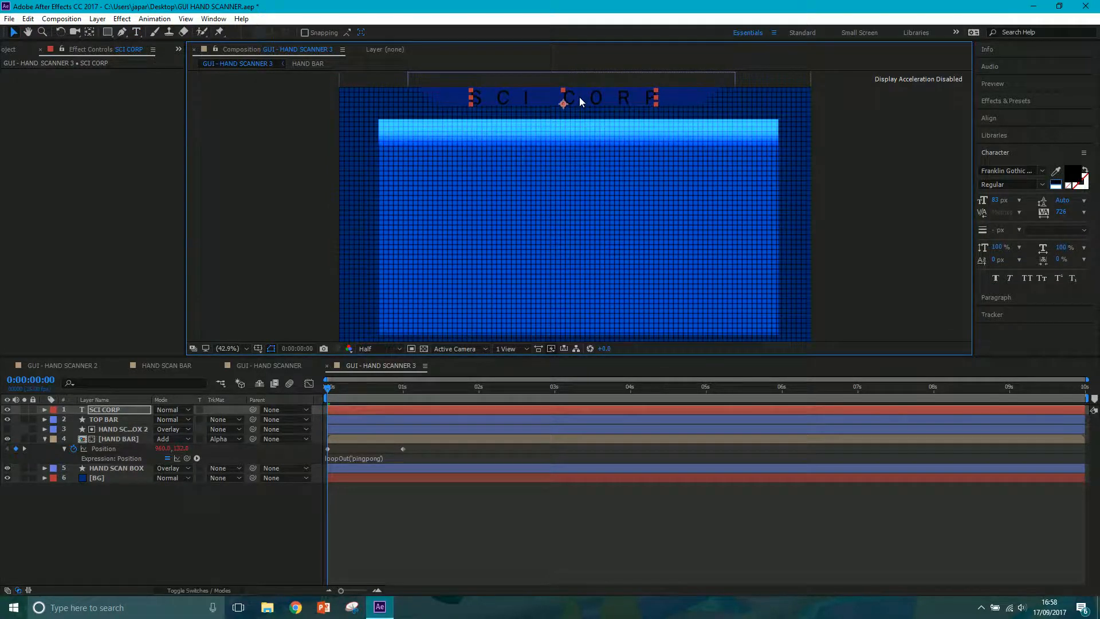
Colour the SCI CORP text dark grey, 4C4C4C, and set its layer's blending mode to Multiply.
{"action": "left_click", "coordinate": [137, 32]}
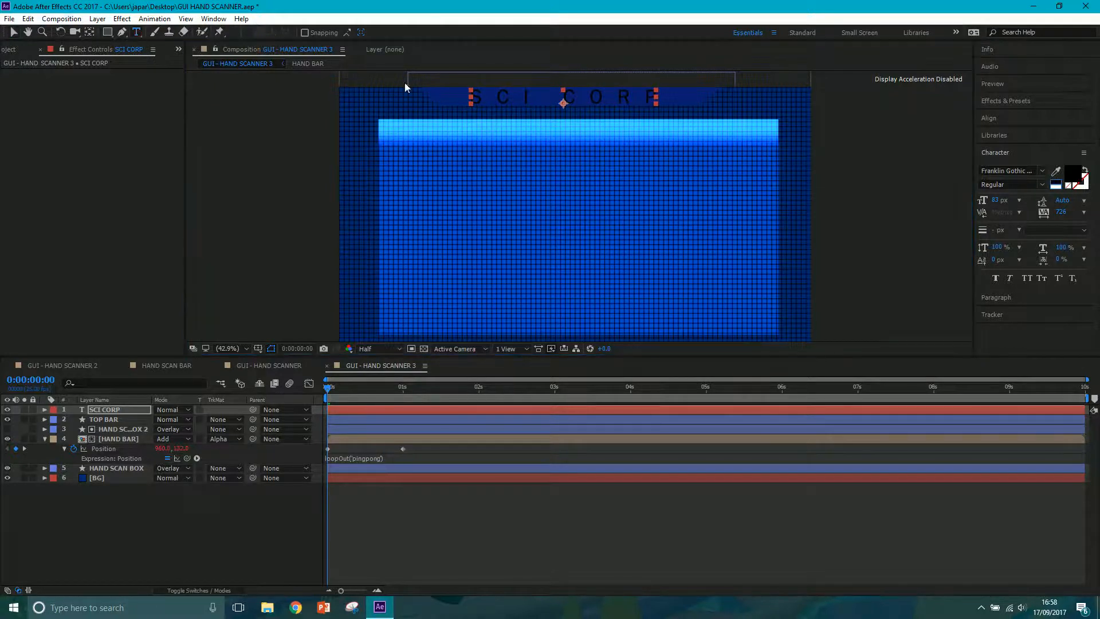
{"action": "left_click_drag", "start_coordinate": [474, 97], "coordinate": [736, 91]}
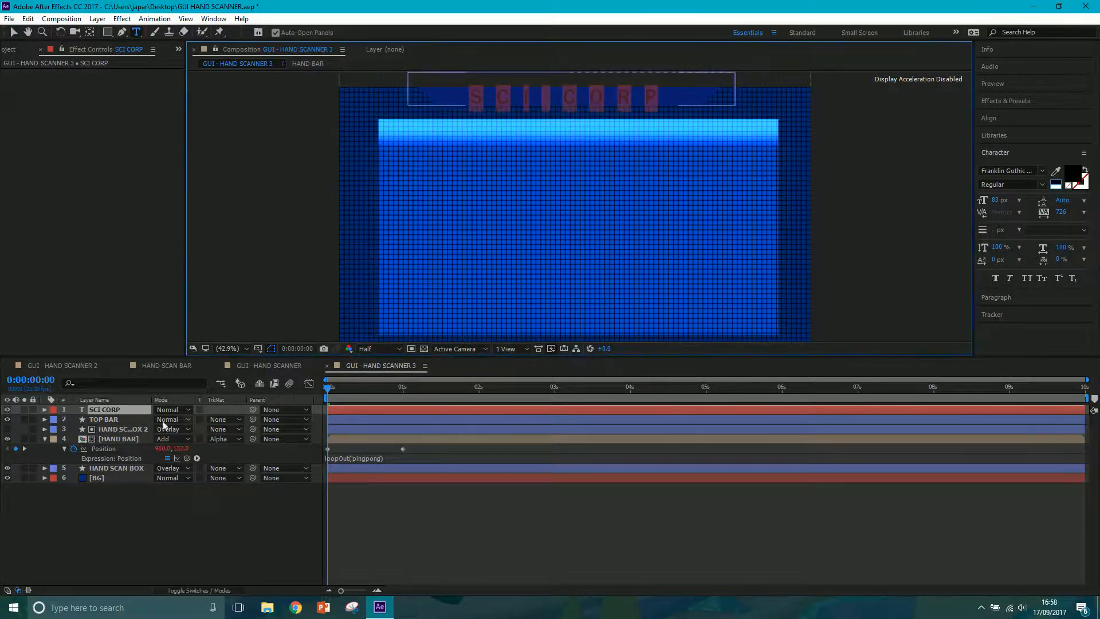
{"action": "left_click", "coordinate": [1072, 171]}
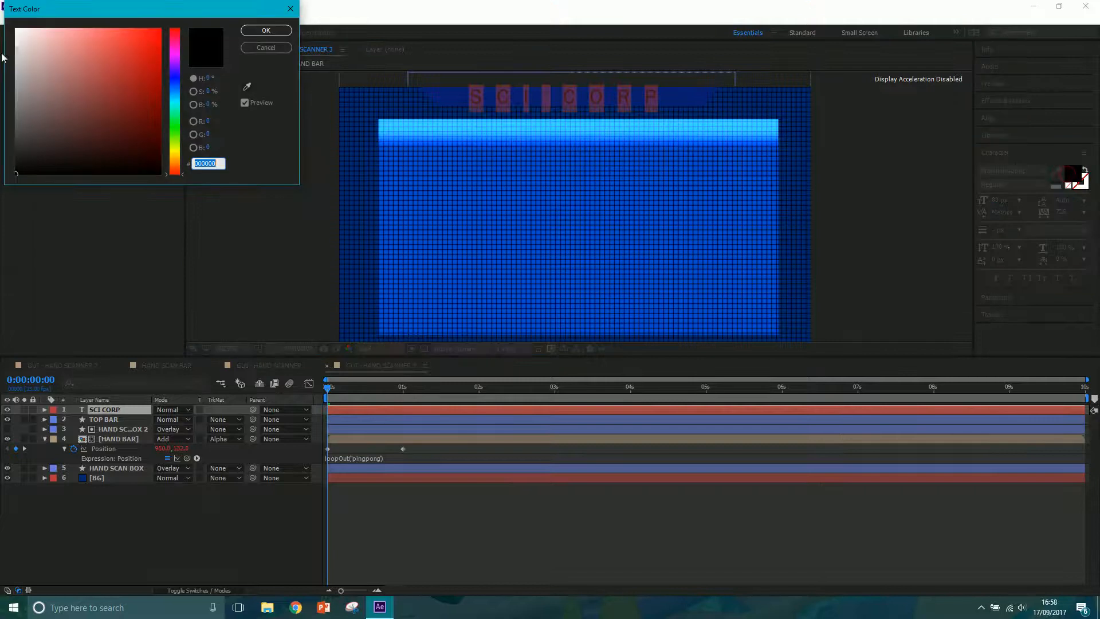
{"action": "left_click", "coordinate": [15, 83]}
{"action": "left_click_drag", "start_coordinate": [15, 83], "coordinate": [16, 131]}
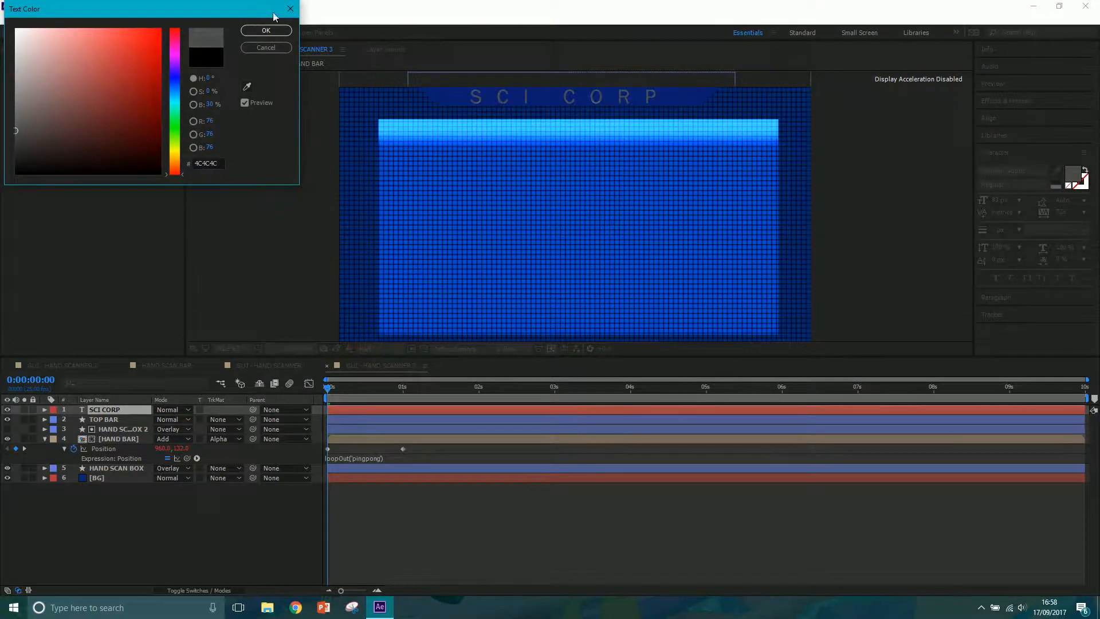
{"action": "left_click", "coordinate": [266, 31]}
{"action": "left_click", "coordinate": [172, 409]}
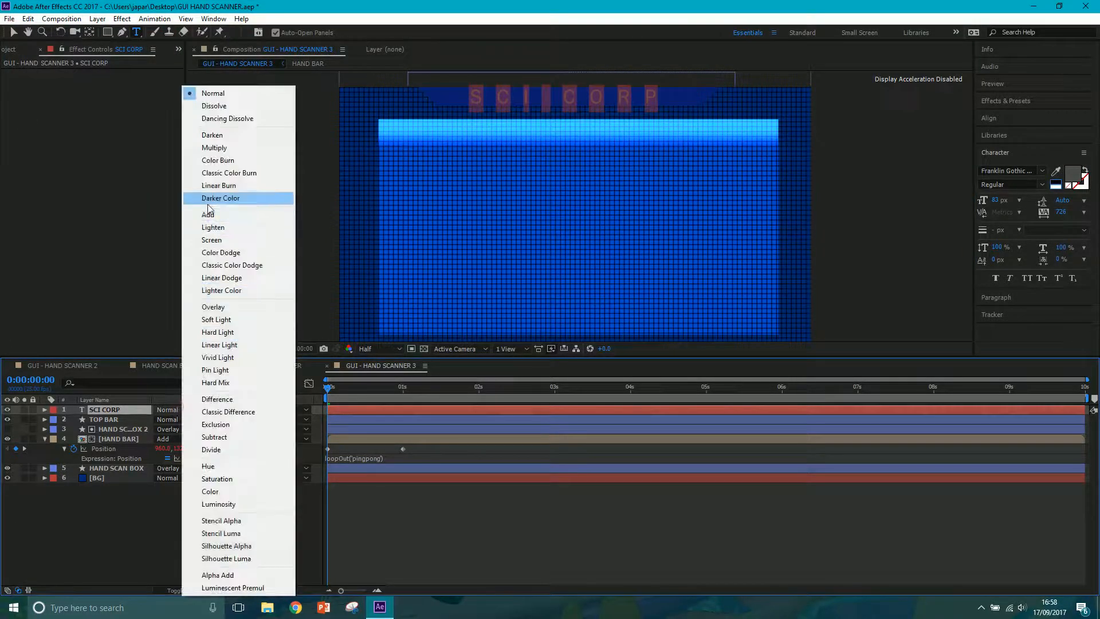
{"action": "left_click", "coordinate": [212, 148]}
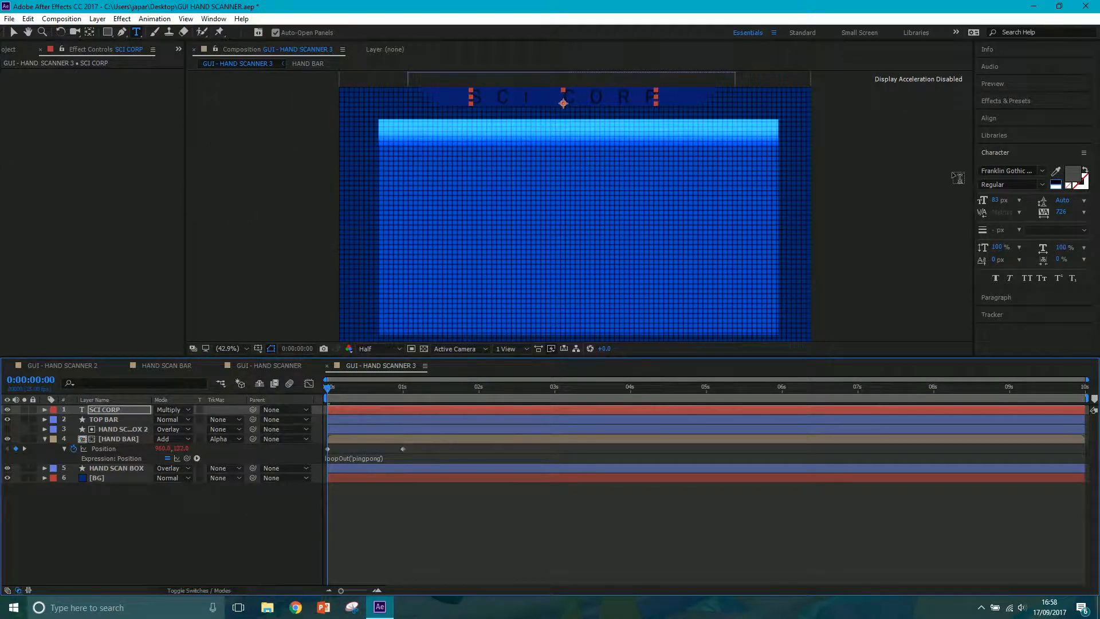
Lighten the SCI CORP text colour to a medium grey so it blends more subtly into the top bar.
{"action": "left_click", "coordinate": [1076, 173]}
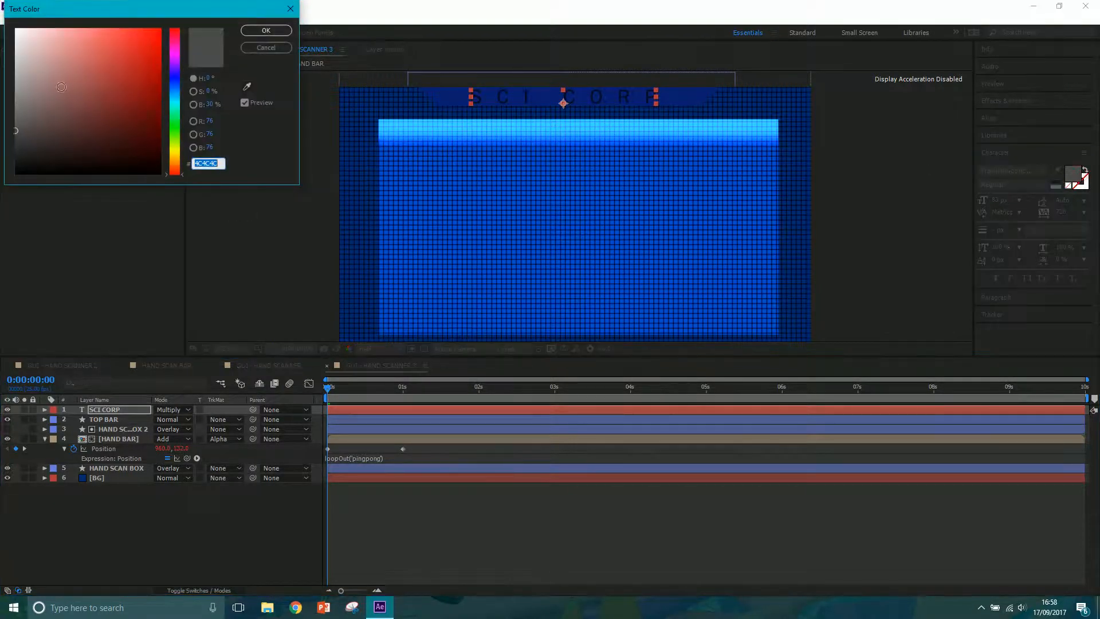
{"action": "left_click", "coordinate": [19, 105]}
{"action": "left_click_drag", "start_coordinate": [19, 106], "coordinate": [12, 86]}
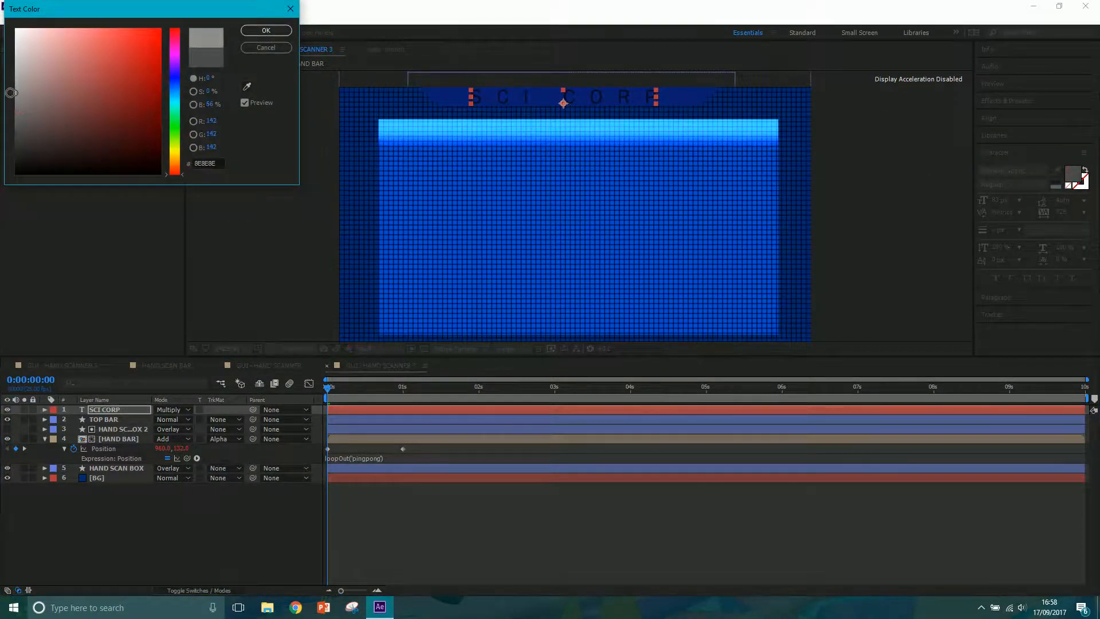
{"action": "left_click", "coordinate": [266, 31]}
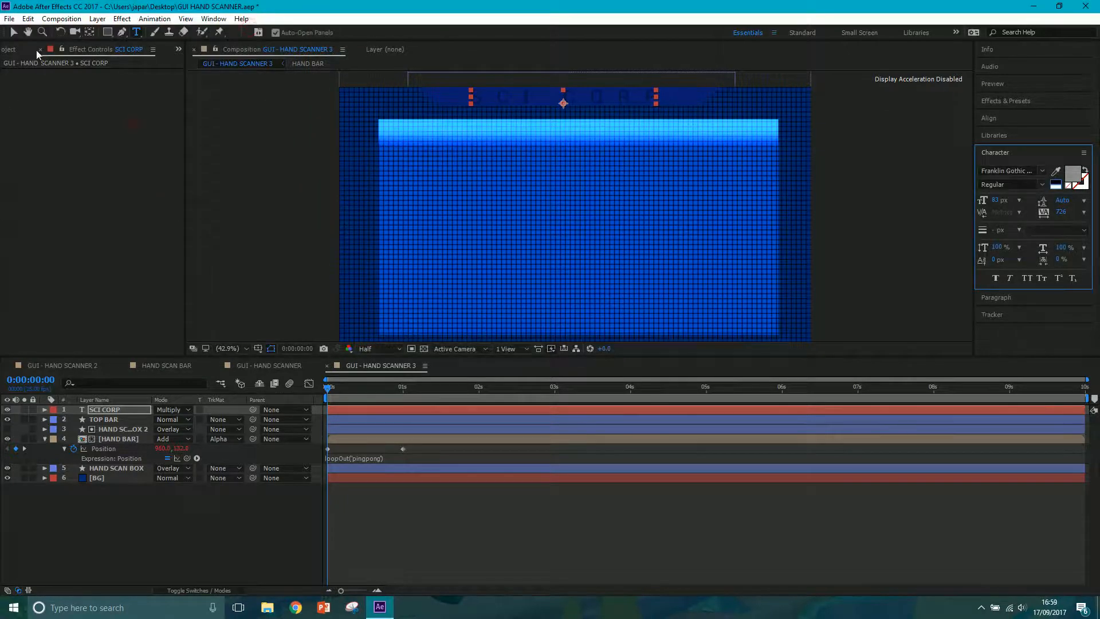
{"action": "left_click", "coordinate": [14, 33]}
{"action": "left_click", "coordinate": [199, 124]}
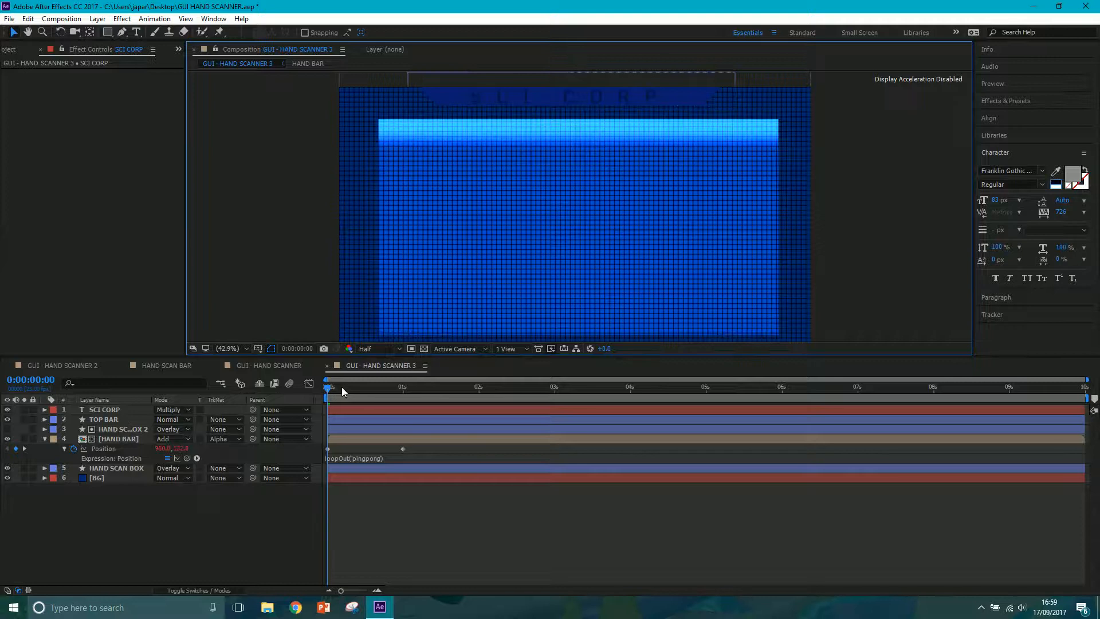
Fit the composition in the viewer and check the finished GUI - HAND SCANNER 2 composition for reference.
{"action": "left_click", "coordinate": [232, 347]}
{"action": "left_click", "coordinate": [239, 360]}
{"action": "left_click", "coordinate": [79, 365]}
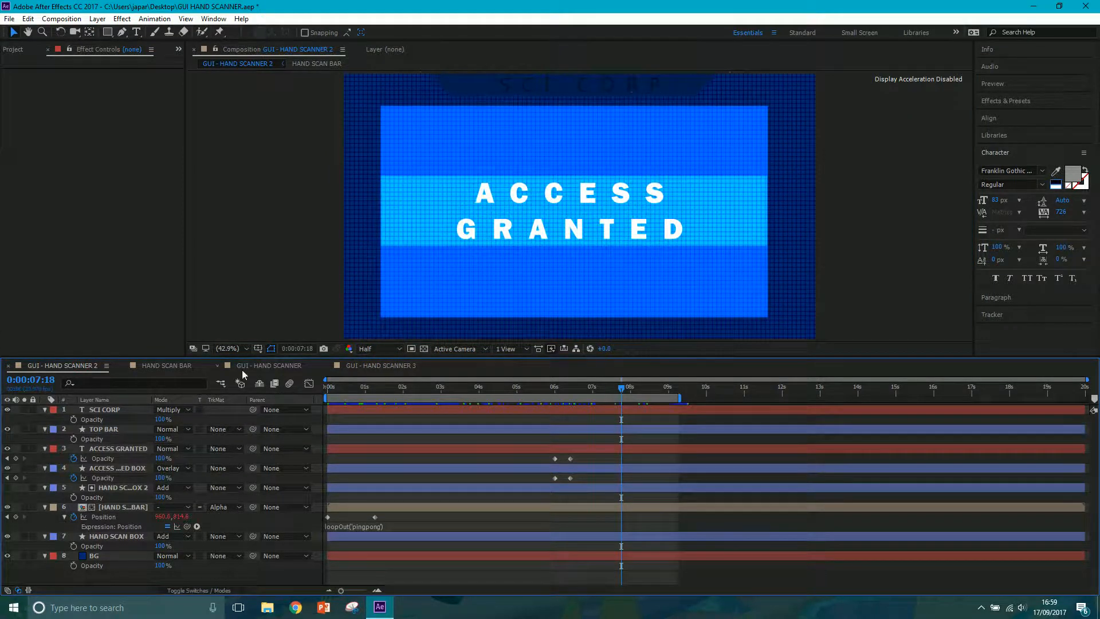
In GUI - HAND SCANNER 3, keyframe HAND BAR's Opacity from 100% at 0:00:05:00 to 0% at 0:00:05:12.
{"action": "left_click", "coordinate": [376, 366]}
{"action": "left_click", "coordinate": [352, 393]}
{"action": "left_click_drag", "start_coordinate": [353, 391], "coordinate": [706, 403]}
{"action": "left_click", "coordinate": [115, 439]}
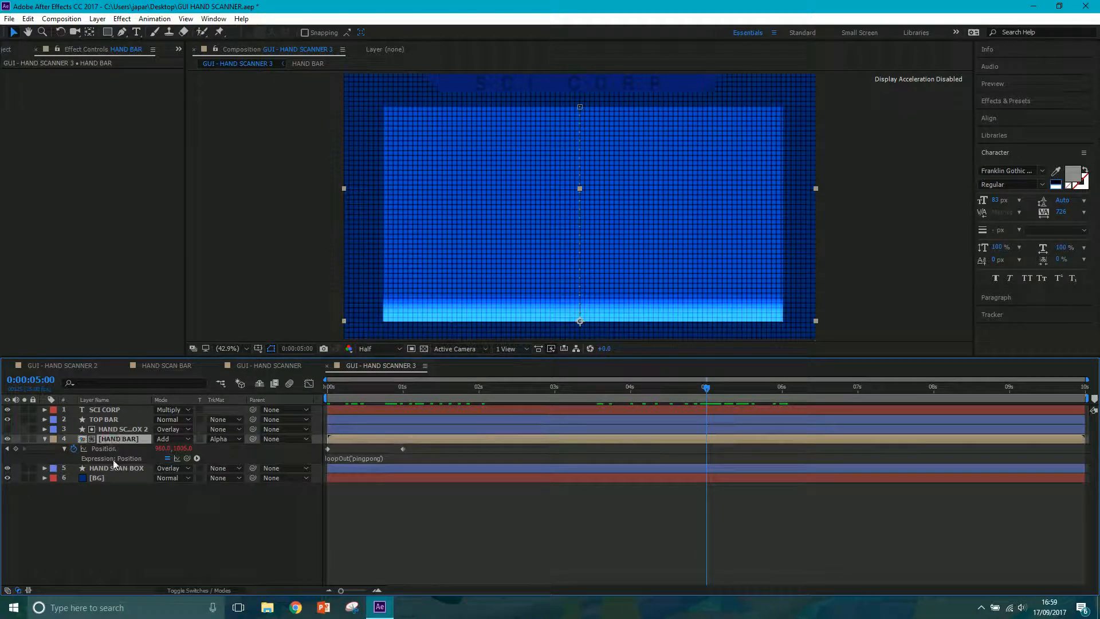
{"action": "key", "text": "t"}
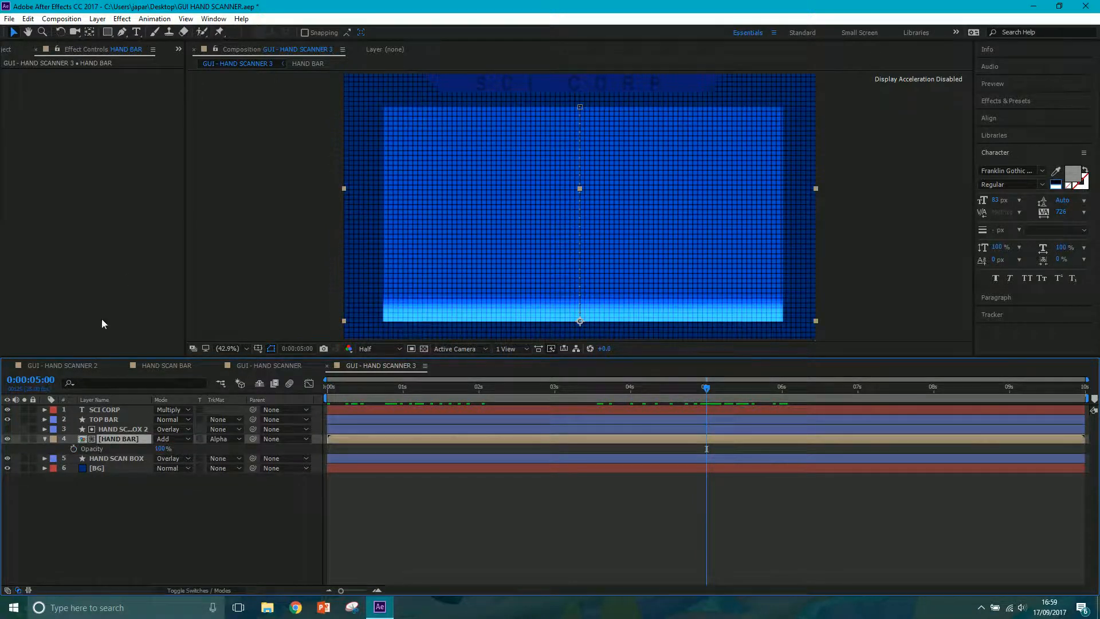
{"action": "left_click", "coordinate": [74, 449]}
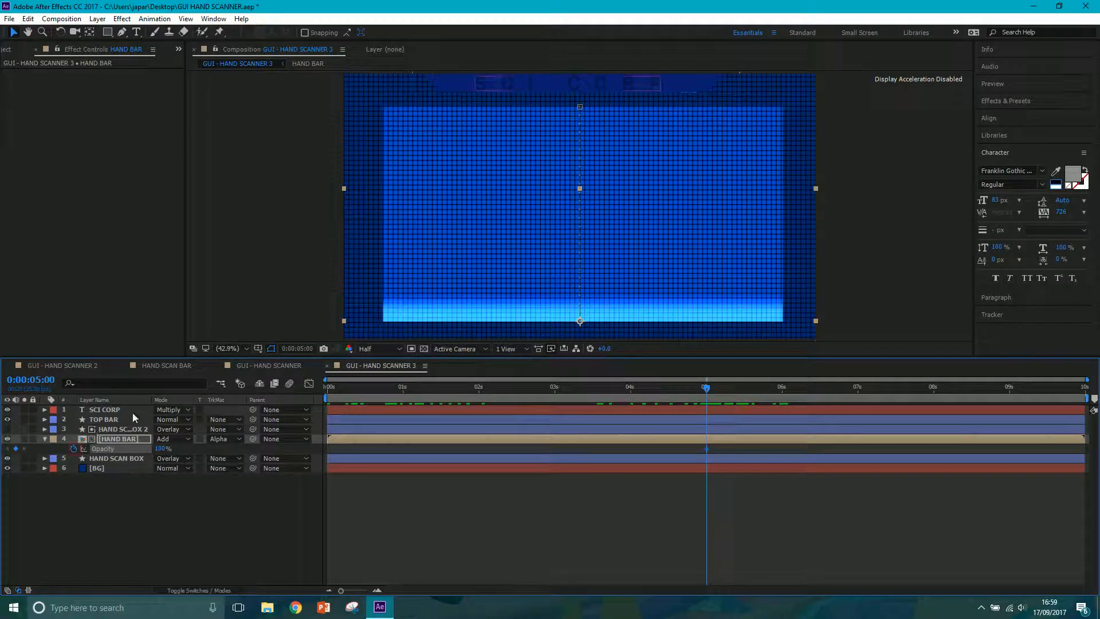
{"action": "left_click", "coordinate": [744, 389]}
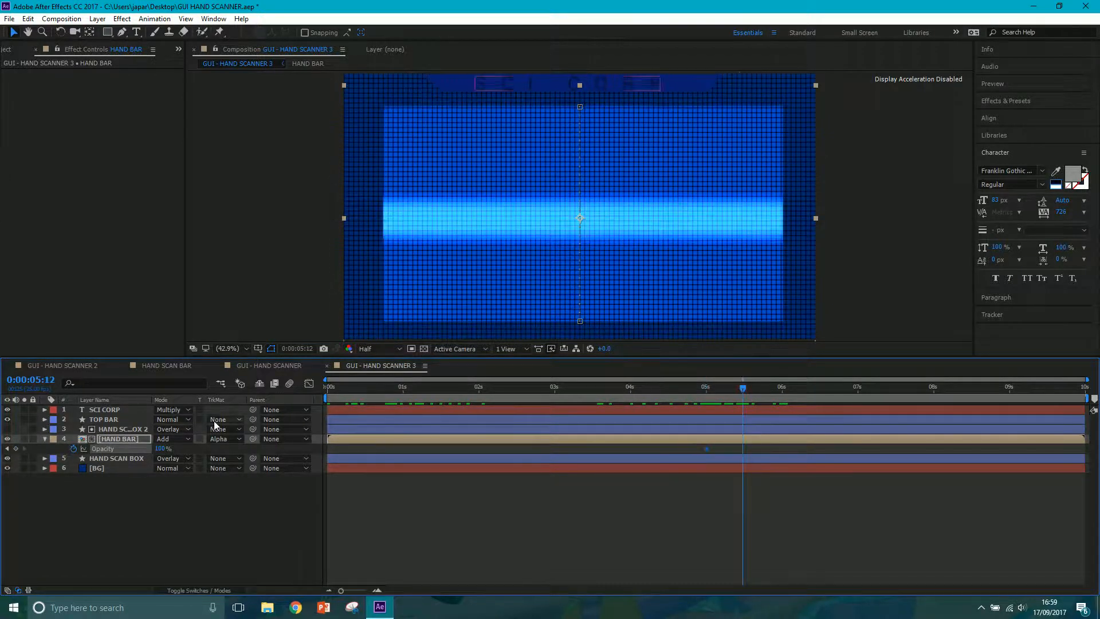
{"action": "left_click_drag", "start_coordinate": [154, 449], "coordinate": [65, 466]}
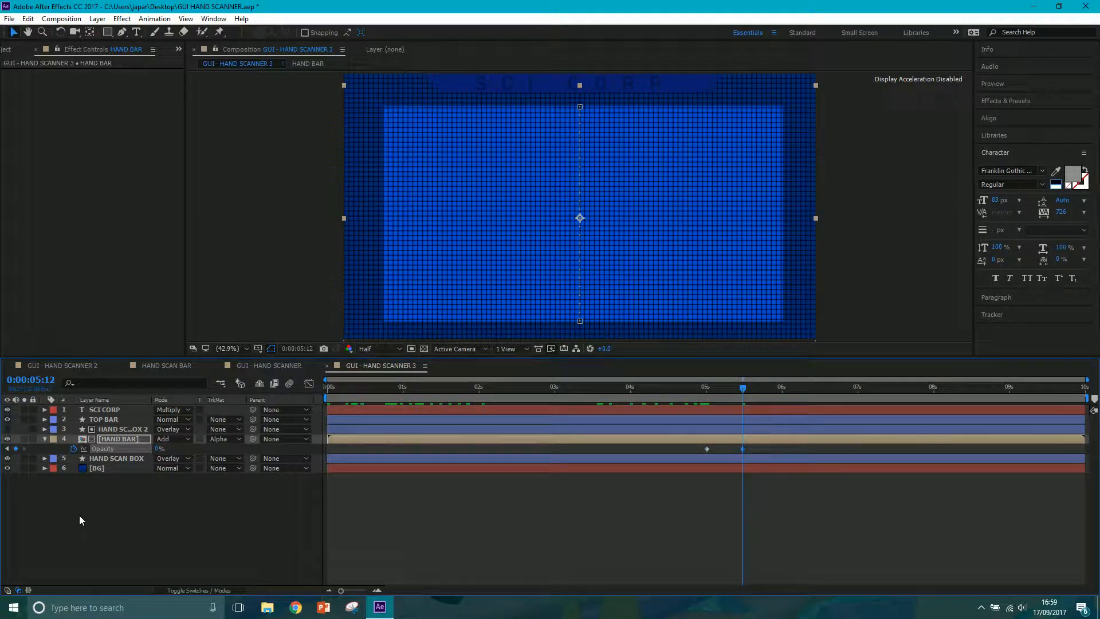
{"action": "left_click", "coordinate": [155, 551]}
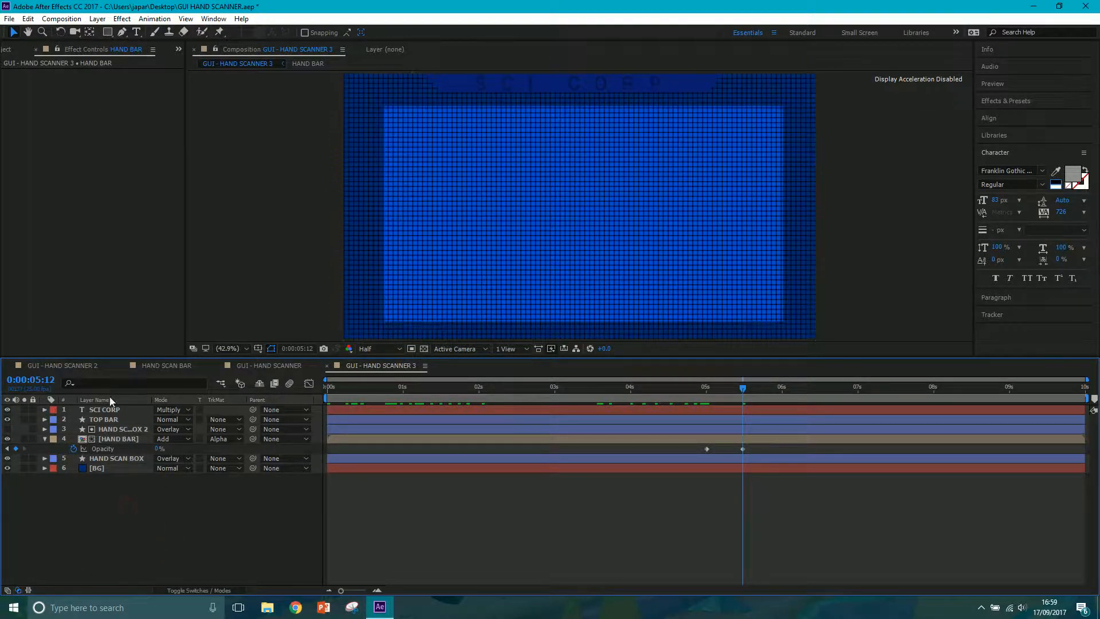
Draw a rectangle spanning the scan box's full width across its middle and fill it with white.
{"action": "left_click", "coordinate": [107, 34]}
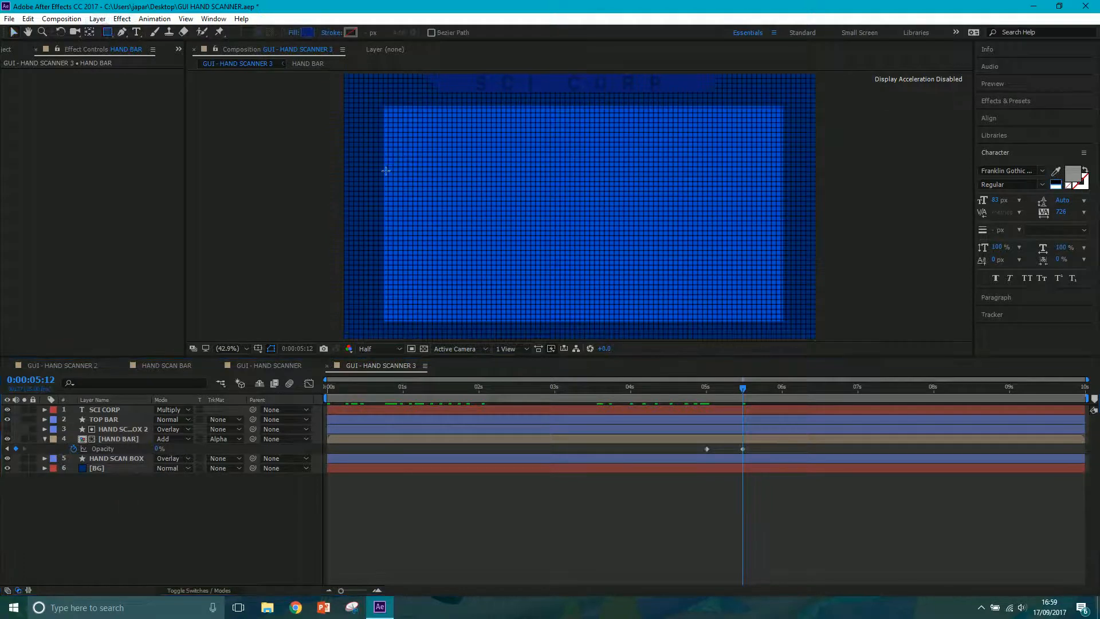
{"action": "mouse_move", "coordinate": [384, 166]}
{"action": "left_mouse_down"}
{"action": "mouse_move", "coordinate": [518, 228]}
{"action": "mouse_move", "coordinate": [783, 266]}
{"action": "left_mouse_up"}
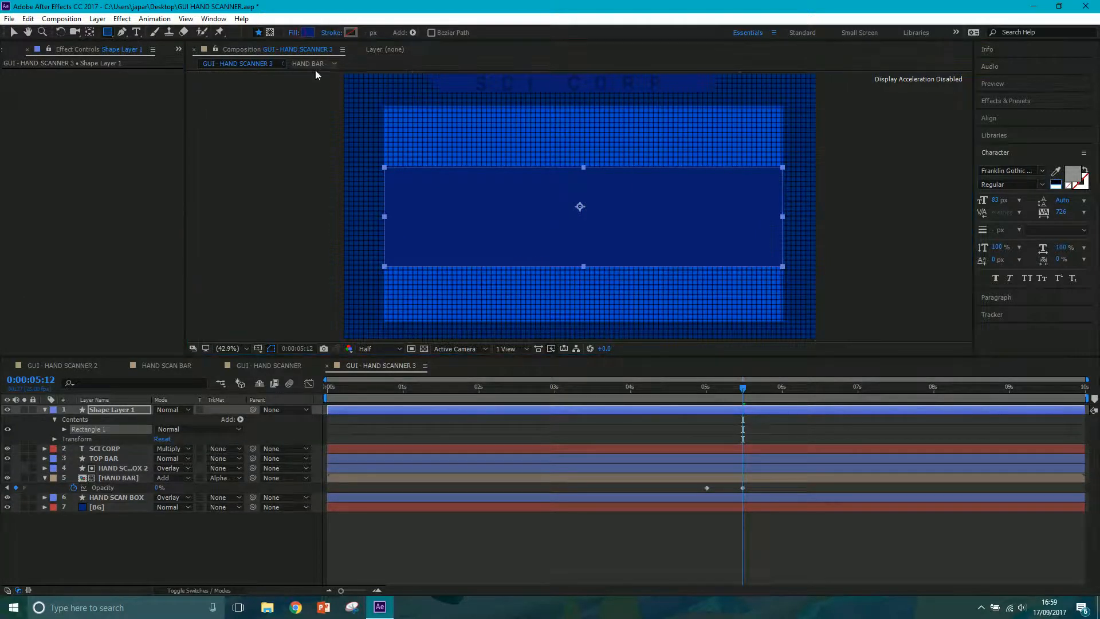
{"action": "left_click", "coordinate": [308, 35]}
{"action": "left_click_drag", "start_coordinate": [95, 60], "coordinate": [14, 28]}
{"action": "left_click", "coordinate": [273, 33]}
Set the white rectangle layer's blending mode to Overlay.
{"action": "left_click", "coordinate": [173, 408]}
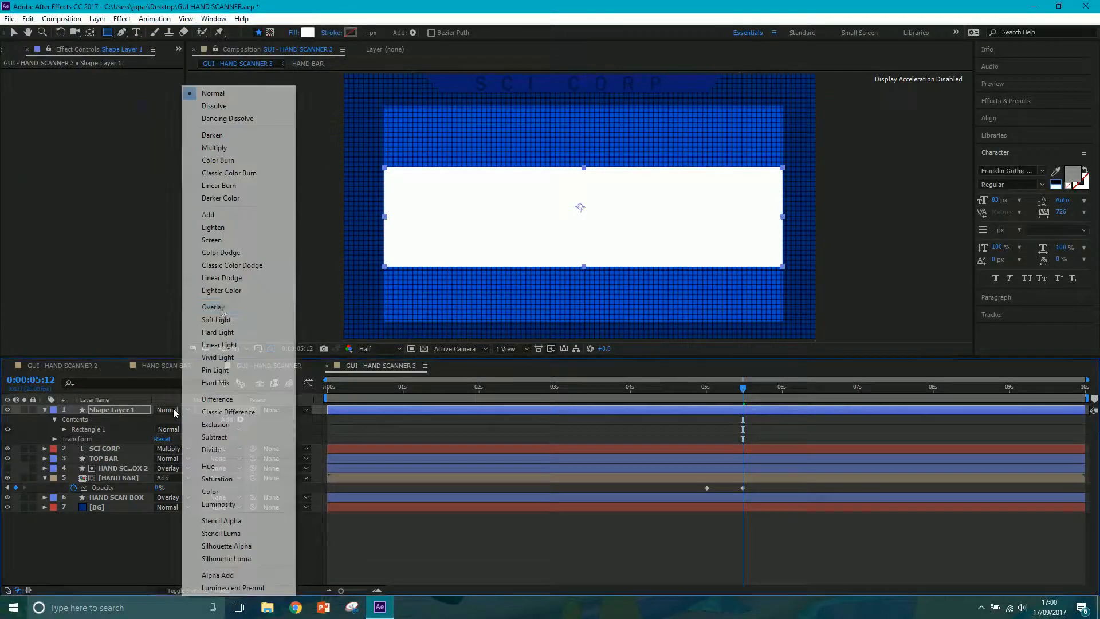
{"action": "left_click", "coordinate": [222, 312]}
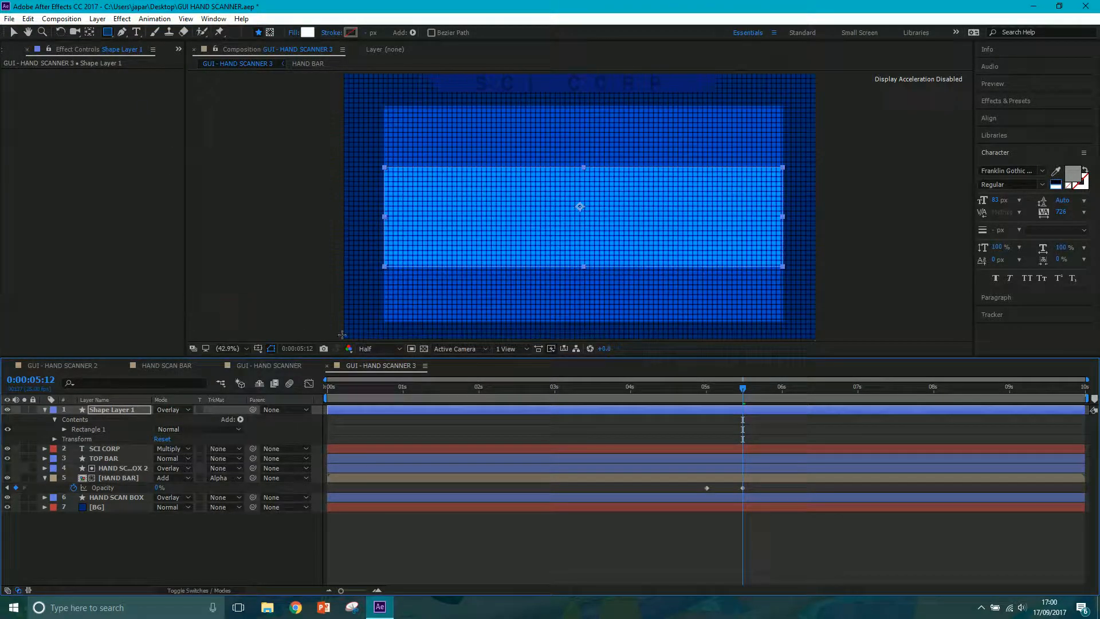
{"action": "left_click", "coordinate": [138, 549]}
Rename the white rectangle's shape layer as ACCES GRANTED BOX.
{"action": "right_click", "coordinate": [133, 410]}
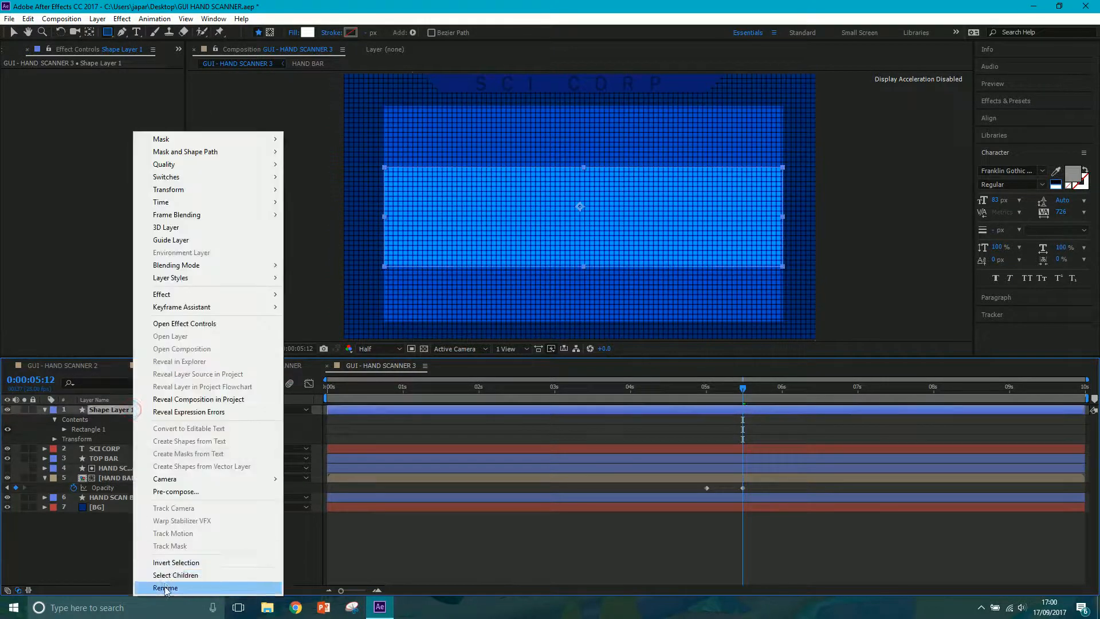
{"action": "left_click", "coordinate": [165, 587]}
{"action": "type", "text": "ACCES"}
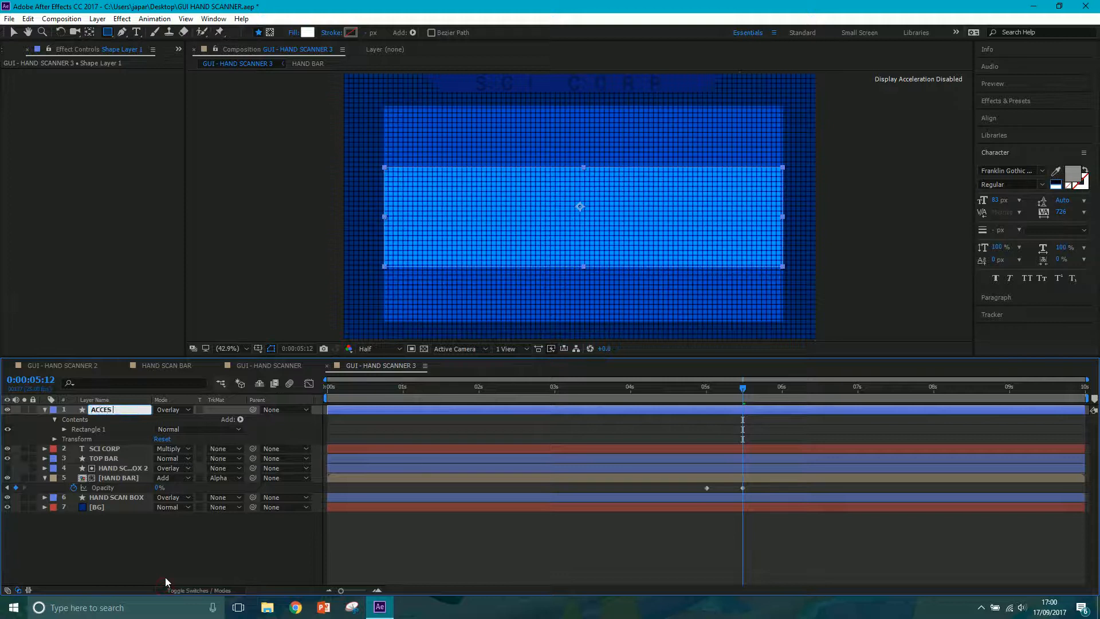
{"action": "type", "text": " GRANTED BOX"}
{"action": "left_click", "coordinate": [139, 567]}
Add a text layer over the overlay box reading ACCESS GRANTED, with each word on its own line.
{"action": "left_click", "coordinate": [138, 33]}
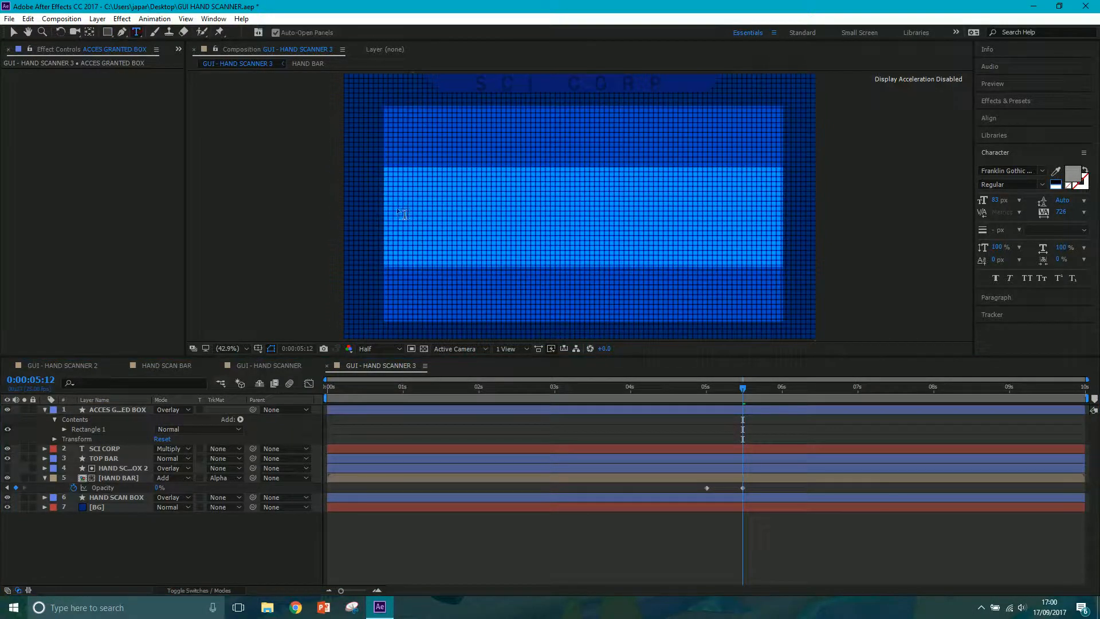
{"action": "left_click", "coordinate": [431, 214]}
{"action": "type", "text": "ACCESS"}
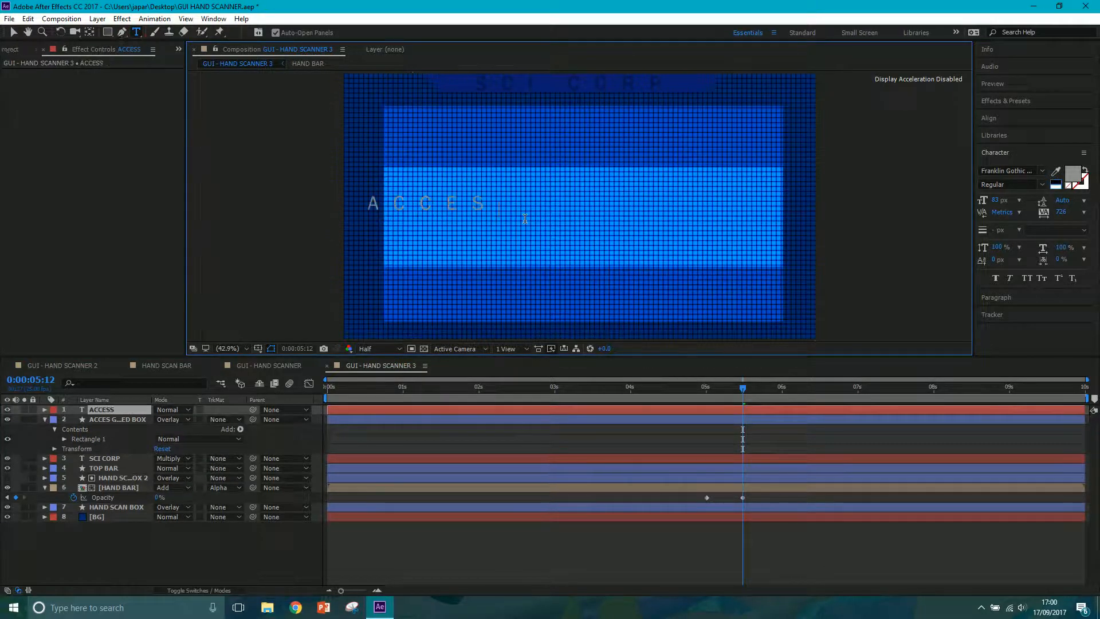
{"action": "type", "text": " GRANTED"}
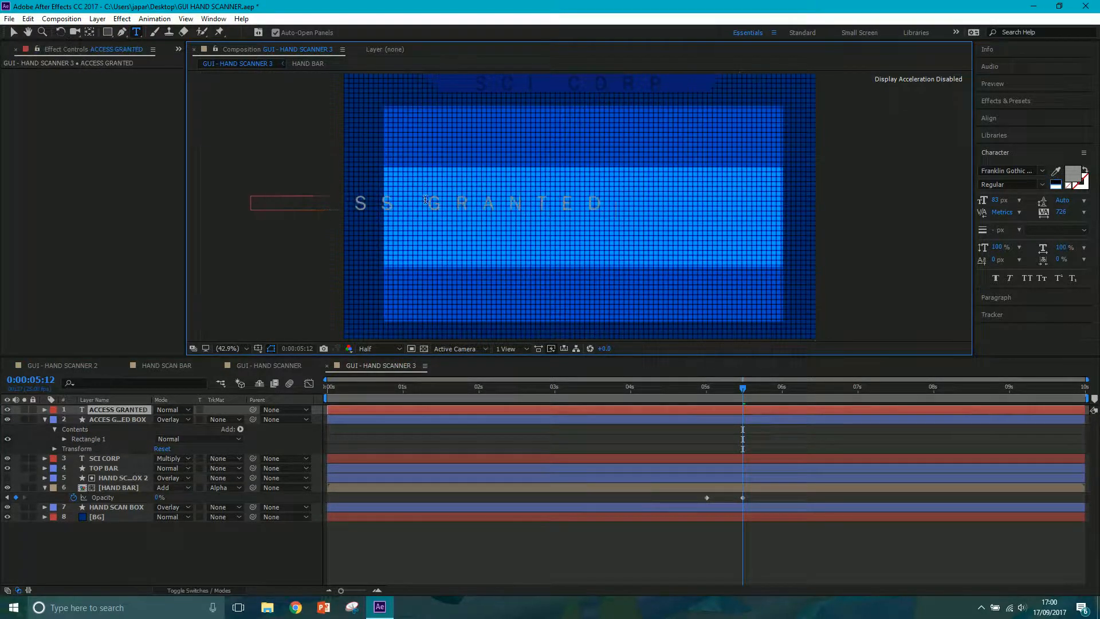
{"action": "key", "text": "Return"}
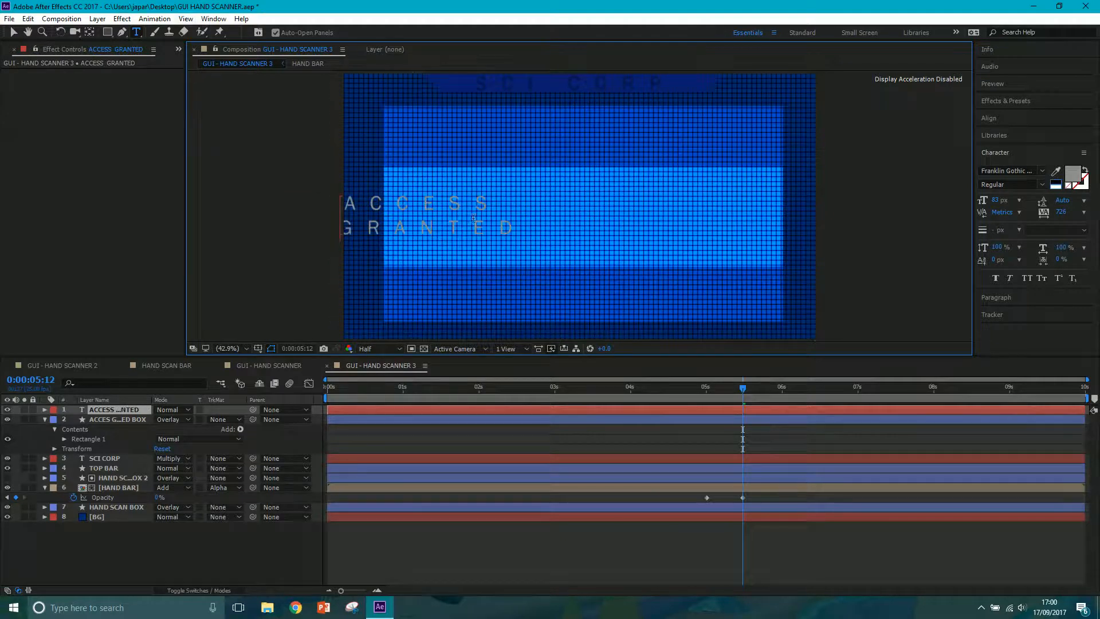
Change the fill colour of both lines of the ACCESS GRANTED text to white.
{"action": "left_click_drag", "start_coordinate": [508, 226], "coordinate": [342, 228]}
{"action": "left_click_drag", "start_coordinate": [513, 226], "coordinate": [346, 204]}
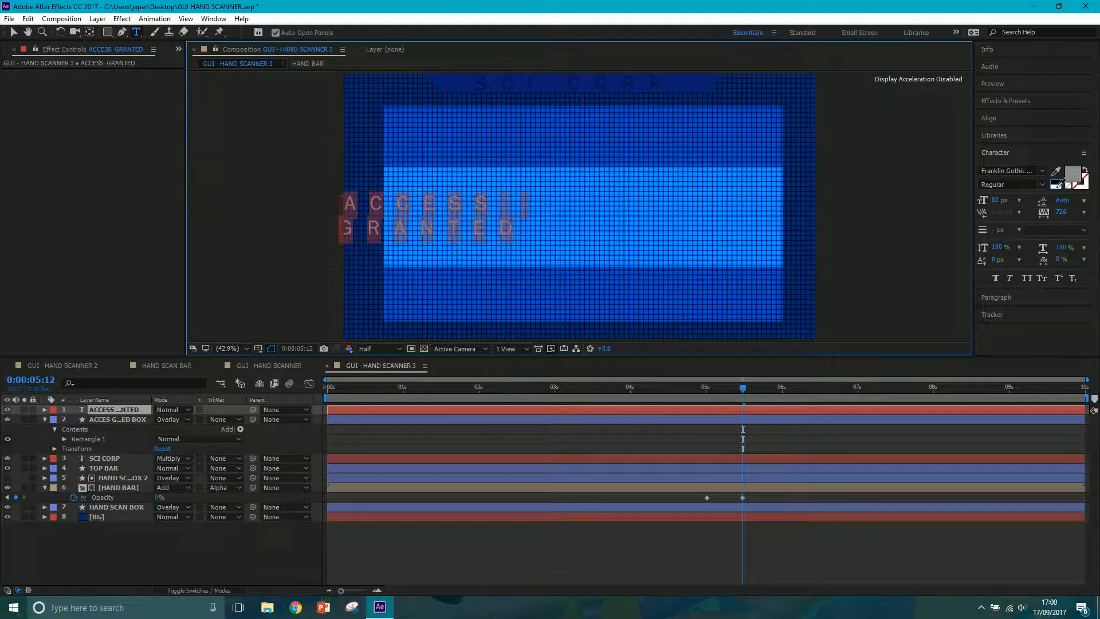
{"action": "left_click", "coordinate": [1057, 187]}
Try several fonts on the ACCESS GRANTED text and settle on Franklin Gothic Demi.
{"action": "left_click", "coordinate": [1002, 173]}
{"action": "key", "text": "Up"}
{"action": "key", "text": "Up"}
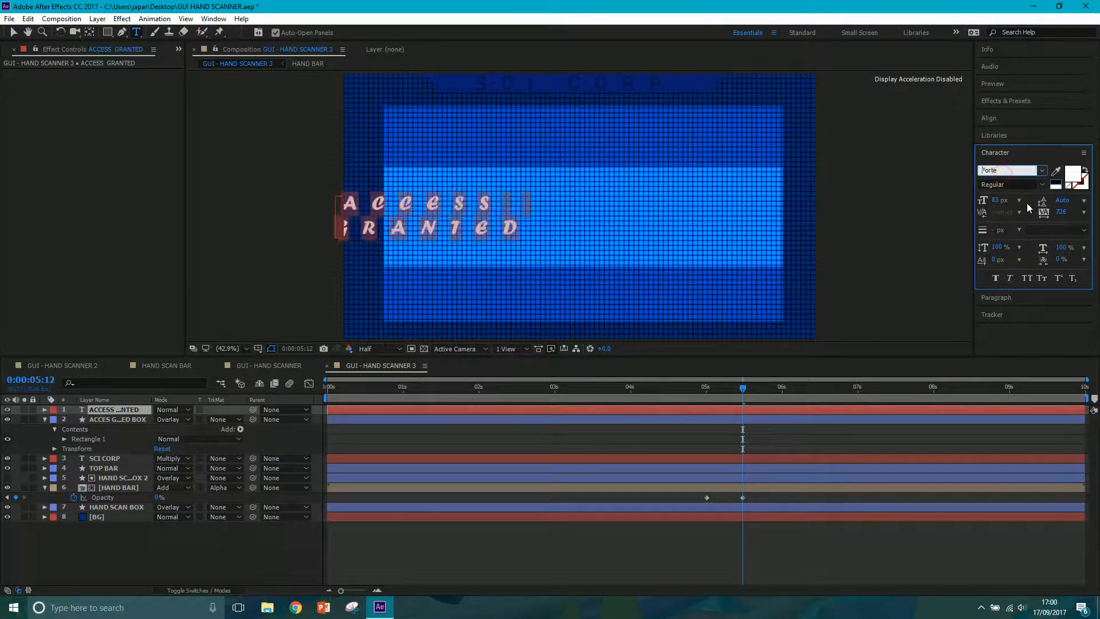
{"action": "key", "text": "Up"}
{"action": "key", "text": "Up"}
{"action": "key", "text": "Up"}
{"action": "key", "text": "Up"}
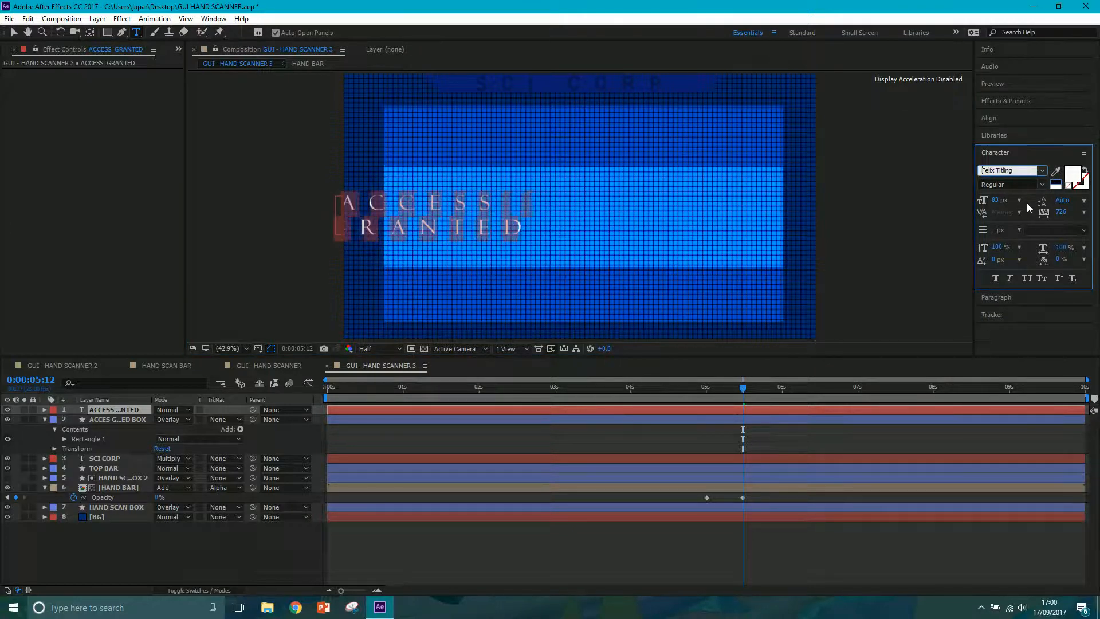
{"action": "key", "text": "Up"}
{"action": "key", "text": "Up"}
{"action": "key", "text": "Up"}
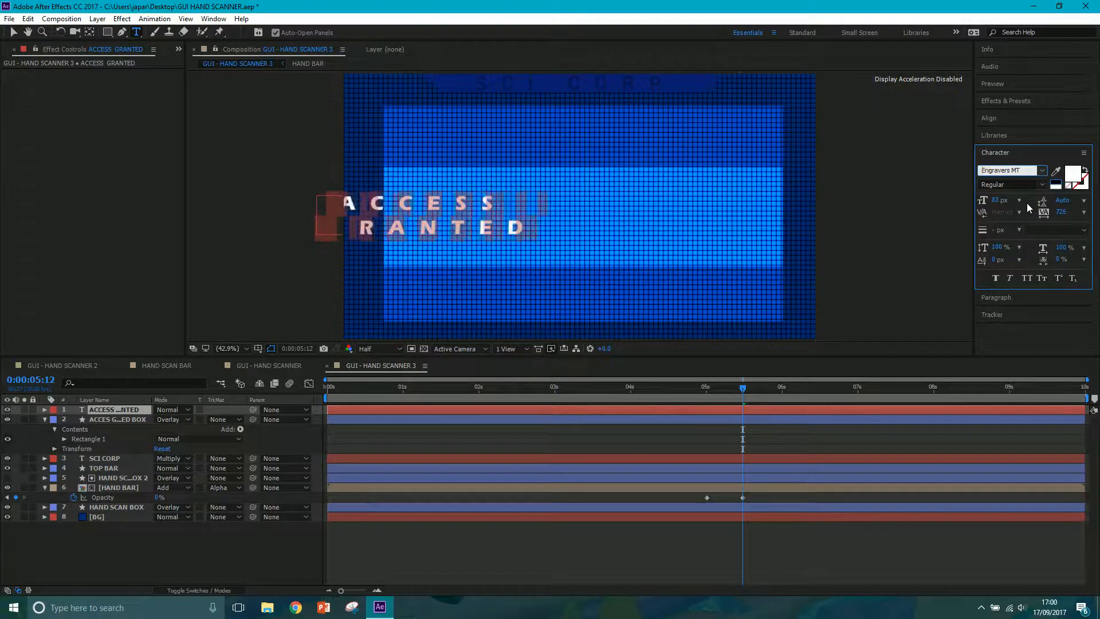
{"action": "key", "text": "Up"}
{"action": "key", "text": "Up"}
{"action": "key", "text": "Up"}
{"action": "key", "text": "Up"}
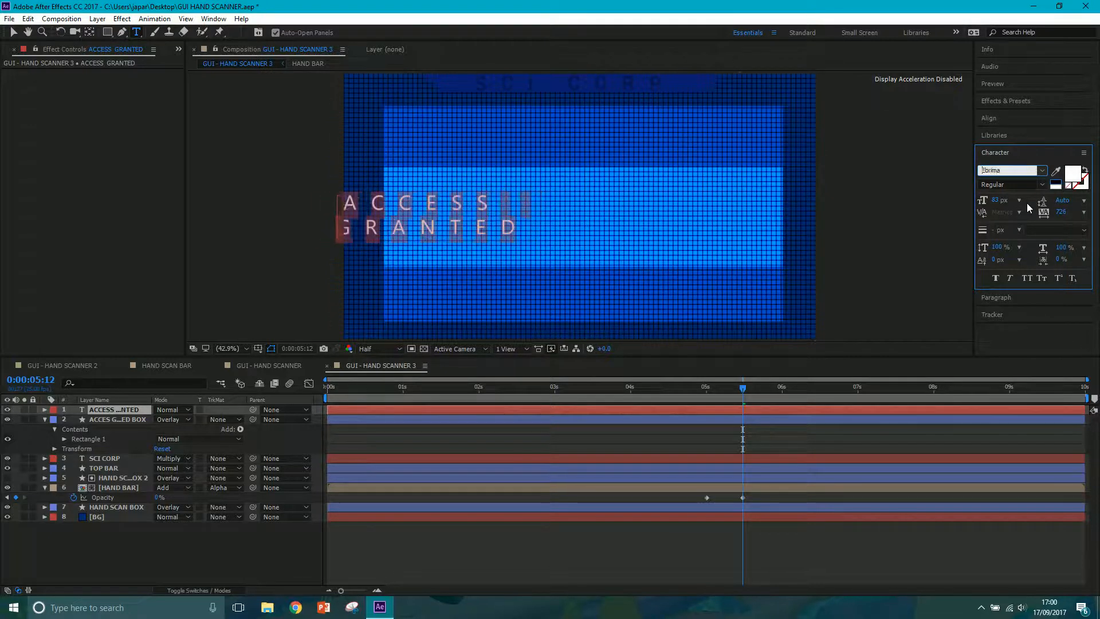
{"action": "key", "text": "Up"}
{"action": "key", "text": "Up"}
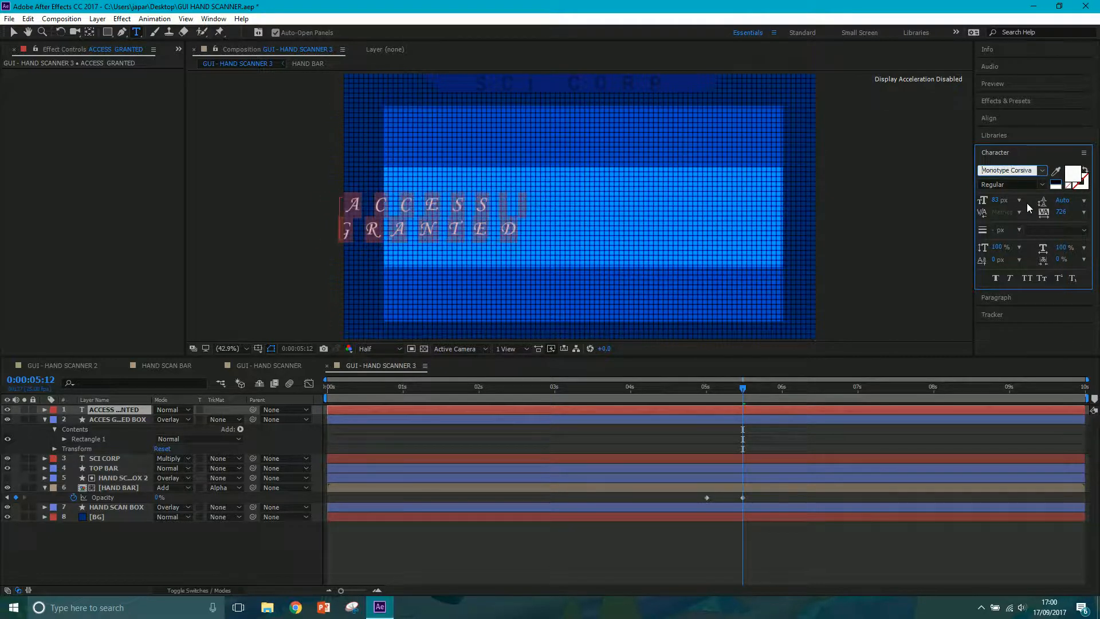
{"action": "key", "text": "Down"}
{"action": "key", "text": "Down"}
{"action": "key", "text": "Down"}
{"action": "key", "text": "Down"}
{"action": "key", "text": "Down"}
{"action": "key", "text": "Down"}
{"action": "key", "text": "Down"}
{"action": "key", "text": "Down"}
{"action": "key", "text": "Down"}
{"action": "key", "text": "Down"}
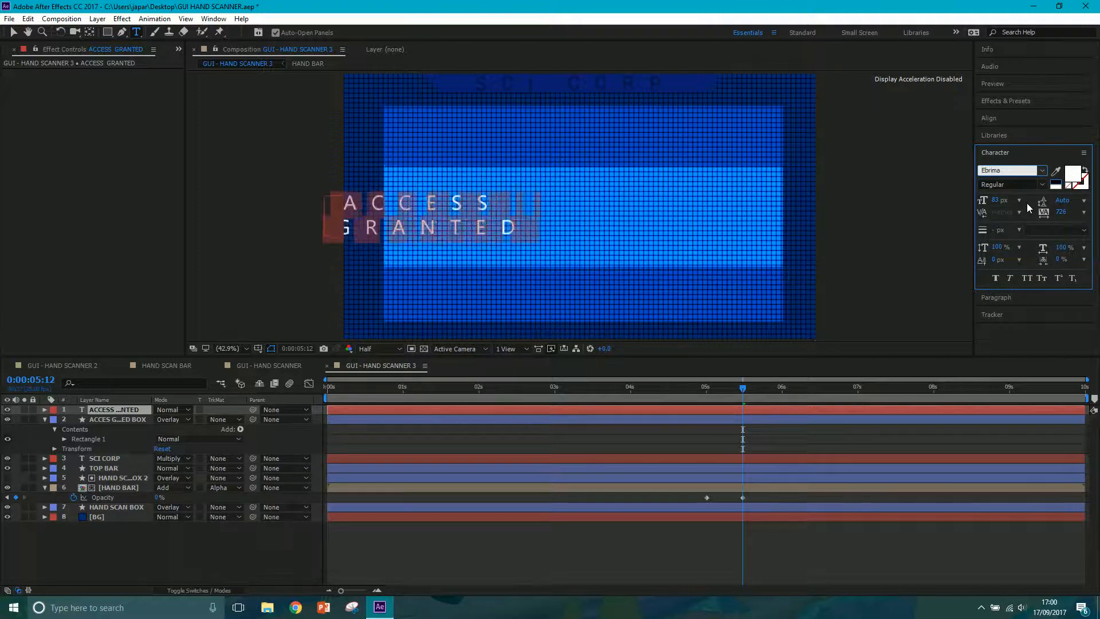
{"action": "key", "text": "Down"}
{"action": "key", "text": "Down"}
{"action": "key", "text": "Down"}
{"action": "key", "text": "Down"}
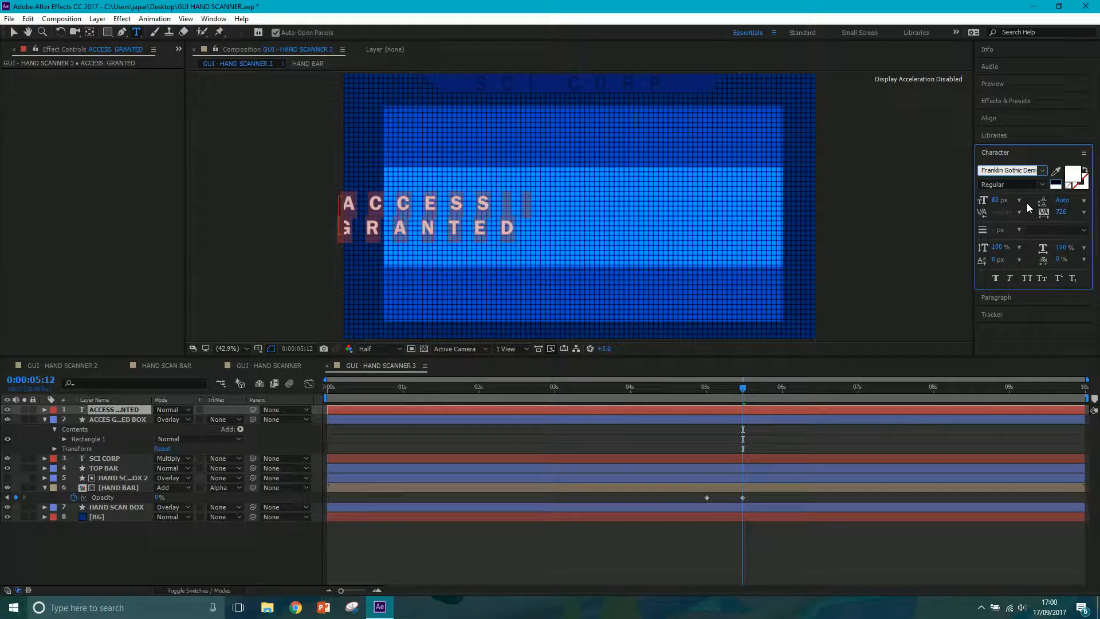
Move the ACCESS GRANTED text to the middle of the overlay box and keep its lines centre-aligned.
{"action": "left_click", "coordinate": [13, 32]}
{"action": "left_click_drag", "start_coordinate": [510, 220], "coordinate": [667, 220]}
{"action": "left_click", "coordinate": [134, 32]}
{"action": "left_click_drag", "start_coordinate": [638, 220], "coordinate": [490, 192]}
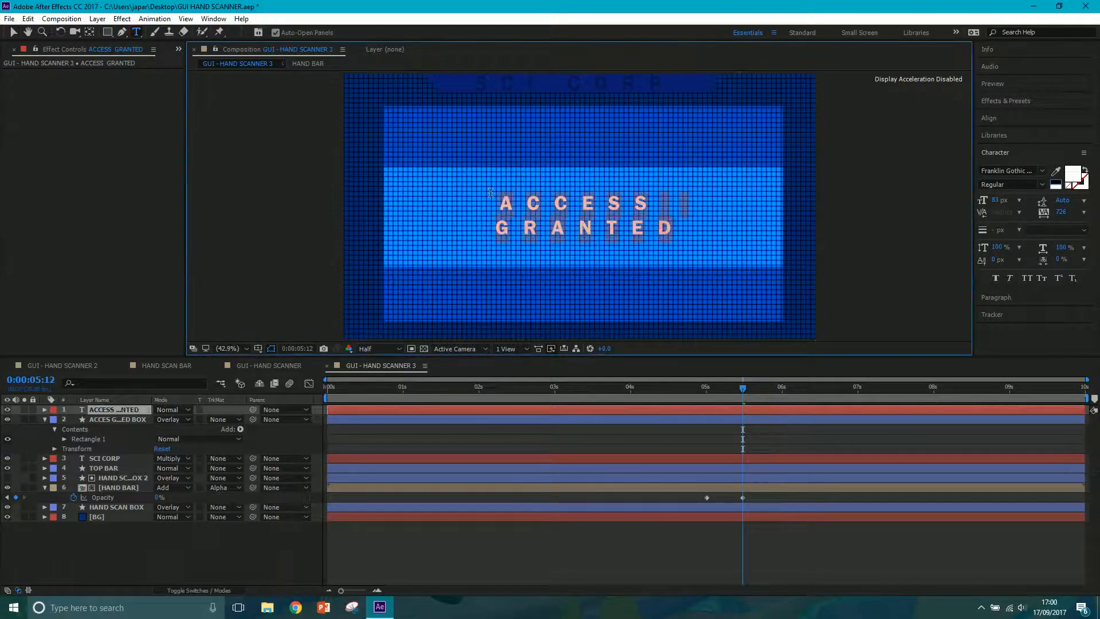
{"action": "left_click", "coordinate": [996, 297]}
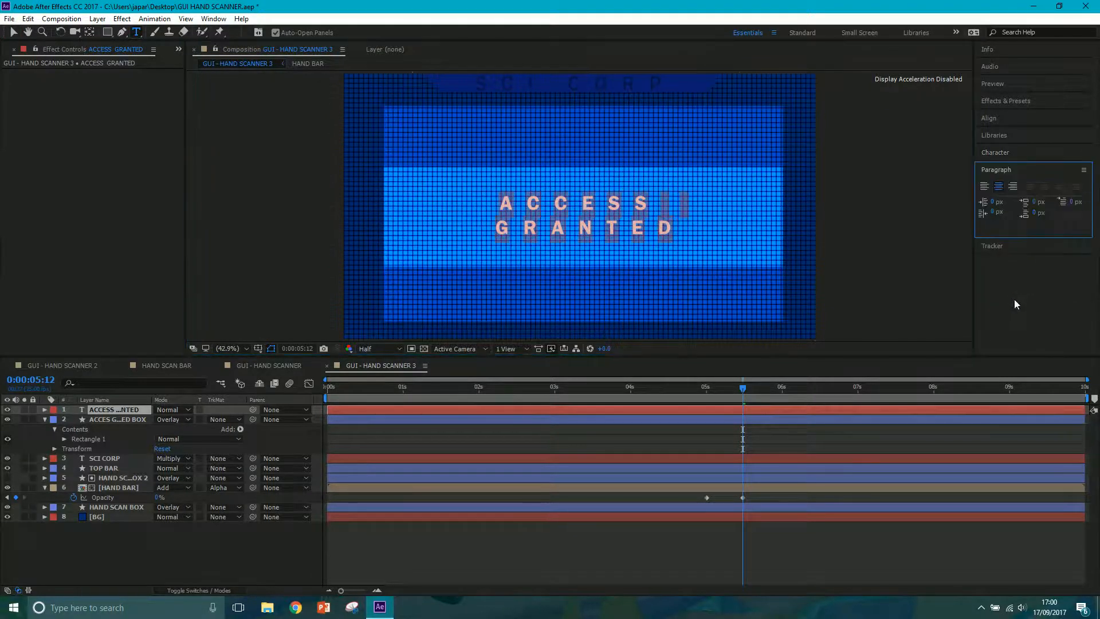
{"action": "left_click", "coordinate": [999, 187]}
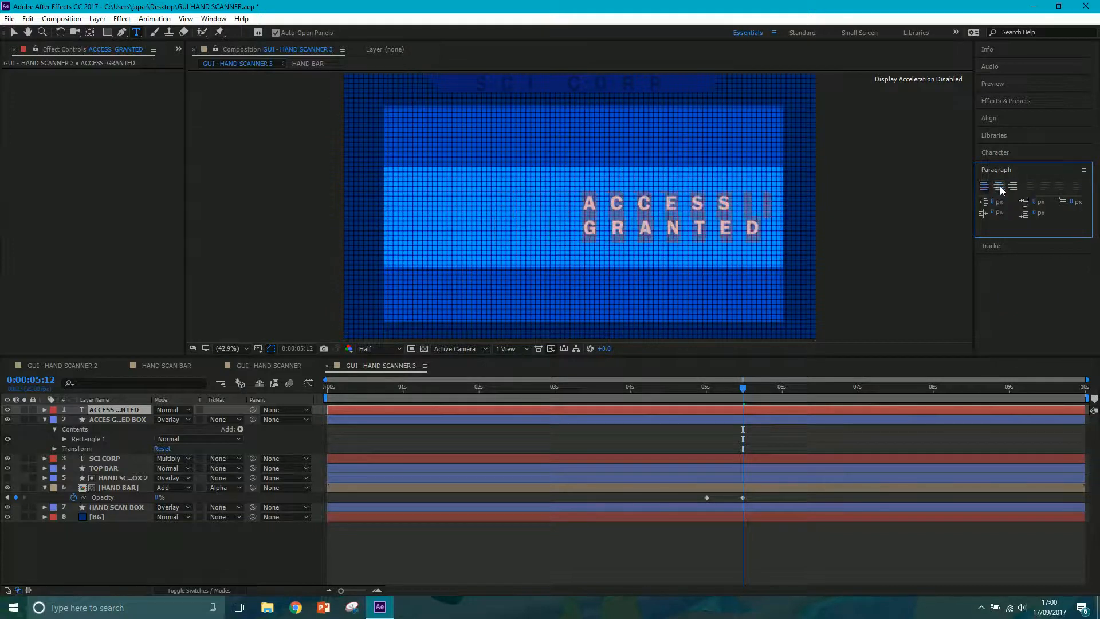
{"action": "left_click", "coordinate": [998, 186]}
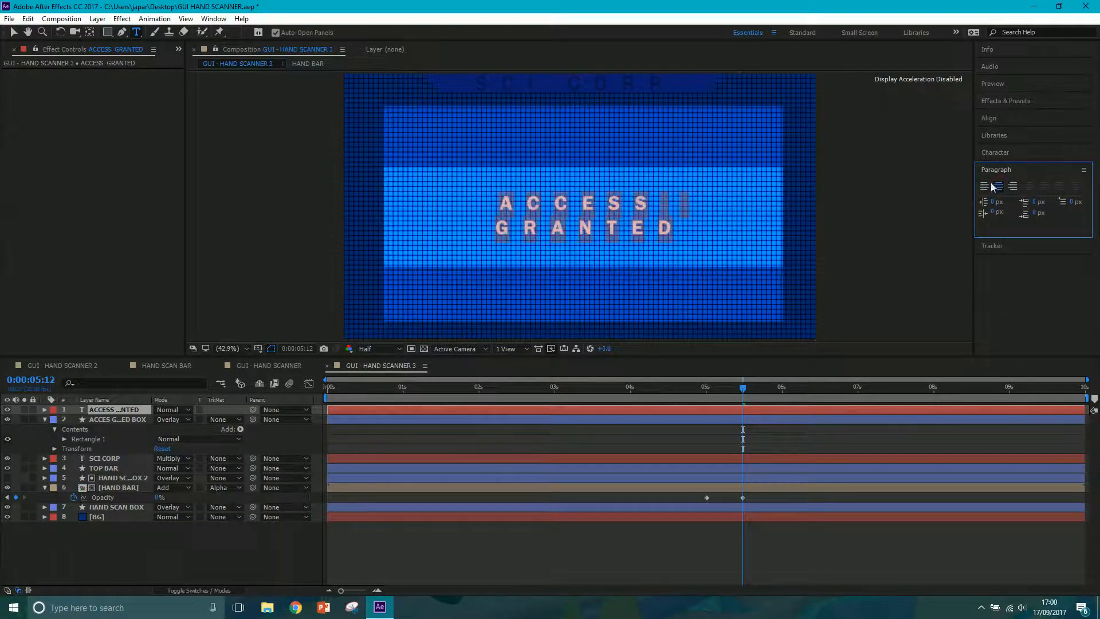
Delete the trailing space after ACCESS and enlarge the whole two-line text to 122 px.
{"action": "left_click", "coordinate": [686, 203]}
{"action": "key", "text": "BackSpace"}
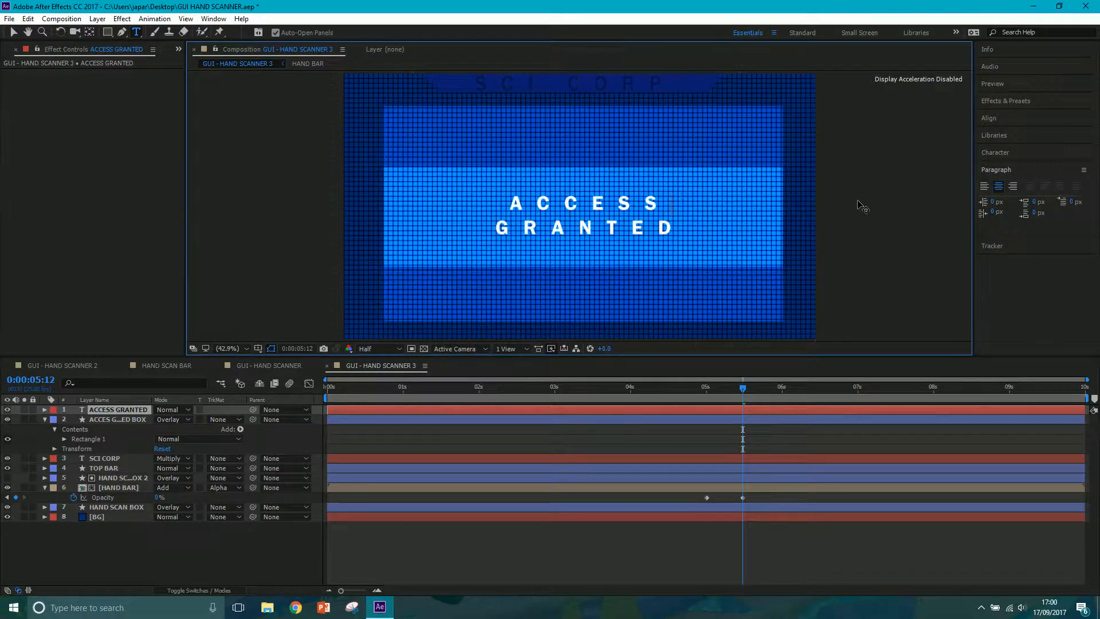
{"action": "left_click_drag", "start_coordinate": [649, 225], "coordinate": [467, 204]}
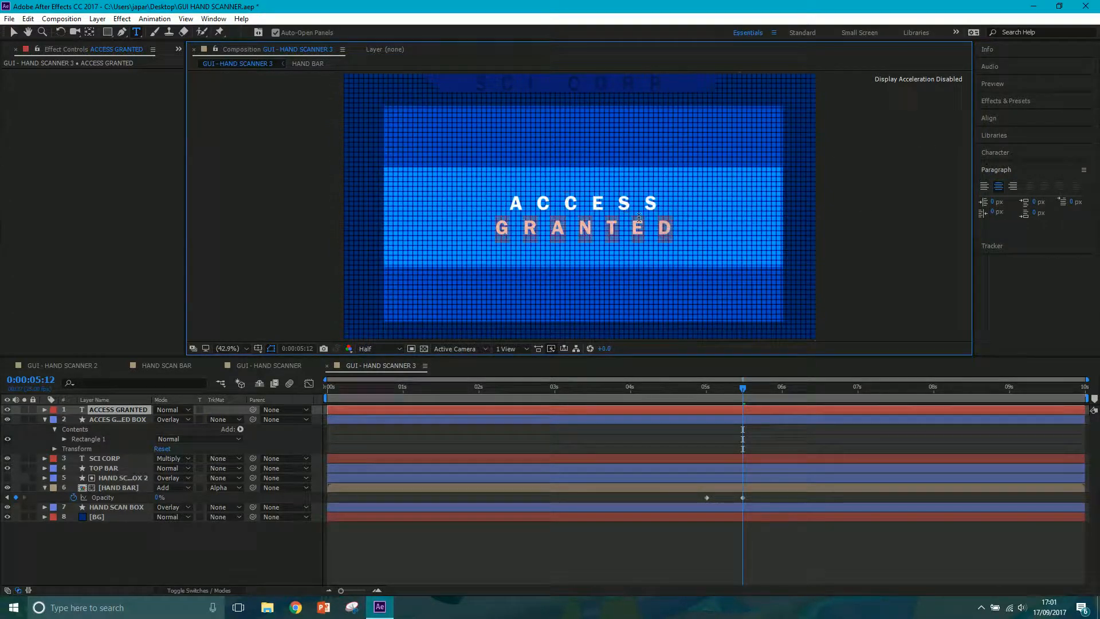
{"action": "left_click_drag", "start_coordinate": [671, 228], "coordinate": [508, 198]}
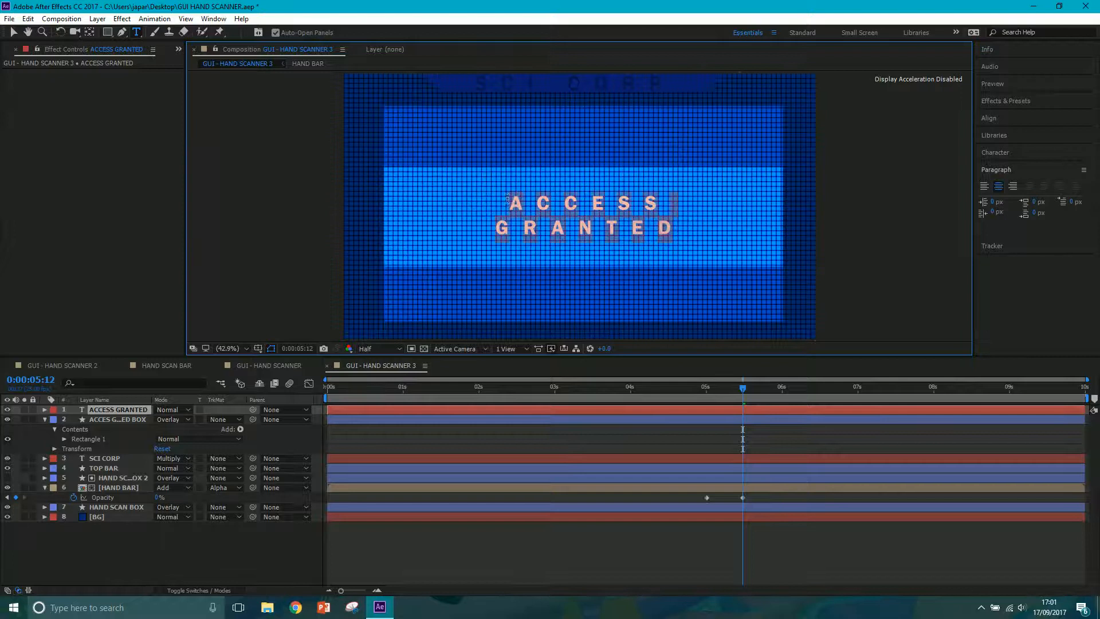
{"action": "left_click", "coordinate": [997, 153]}
{"action": "left_click", "coordinate": [1043, 184]}
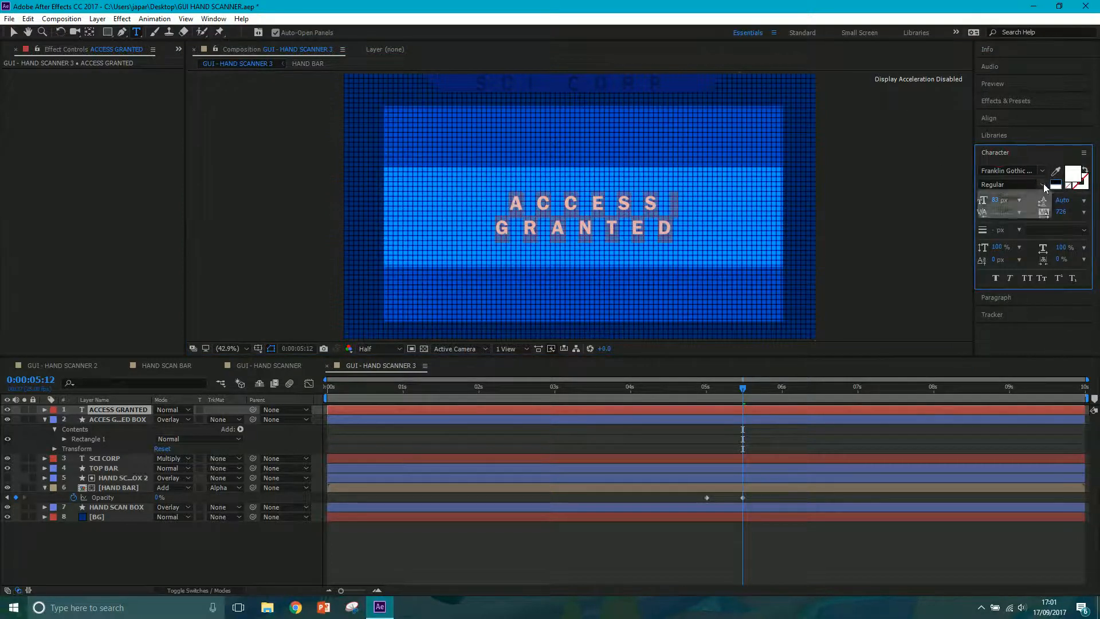
{"action": "left_click_drag", "start_coordinate": [997, 205], "coordinate": [1021, 201]}
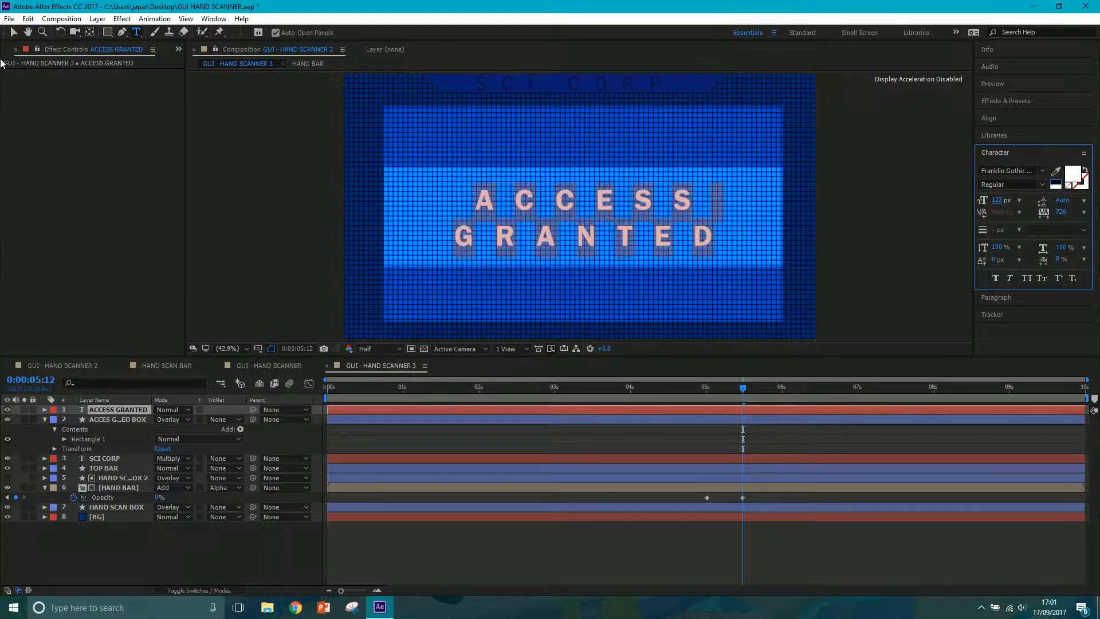
{"action": "left_click", "coordinate": [13, 32]}
Keyframe the Opacity of both the ACCESS GRANTED text and its box at 0% at 0:00:05:12.
{"action": "left_click", "coordinate": [121, 420]}
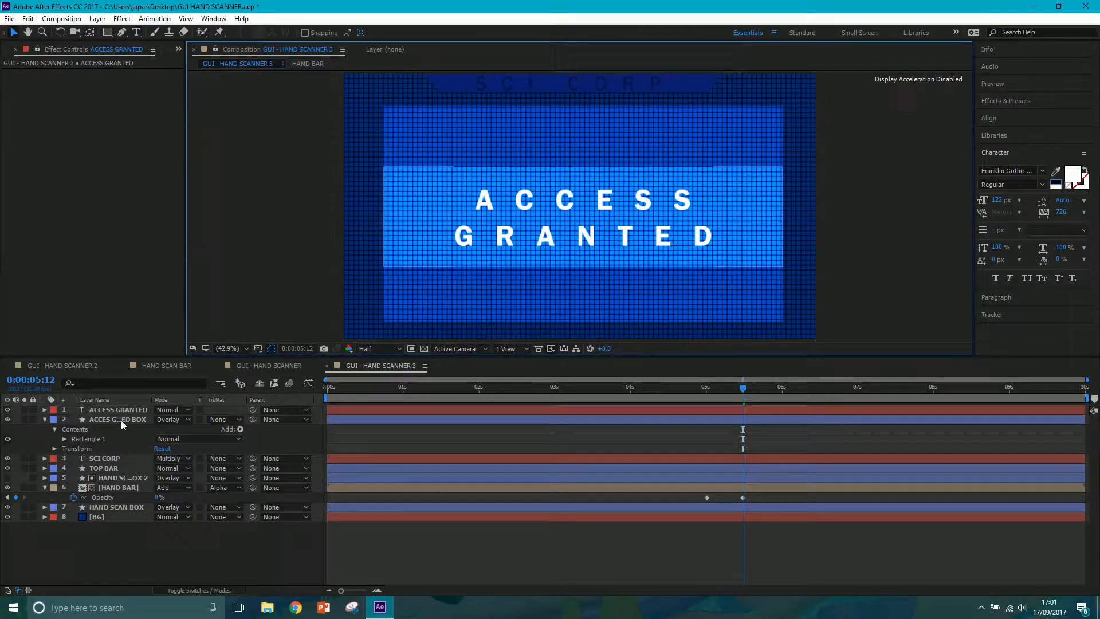
{"action": "left_click_drag", "start_coordinate": [700, 387], "coordinate": [741, 390]}
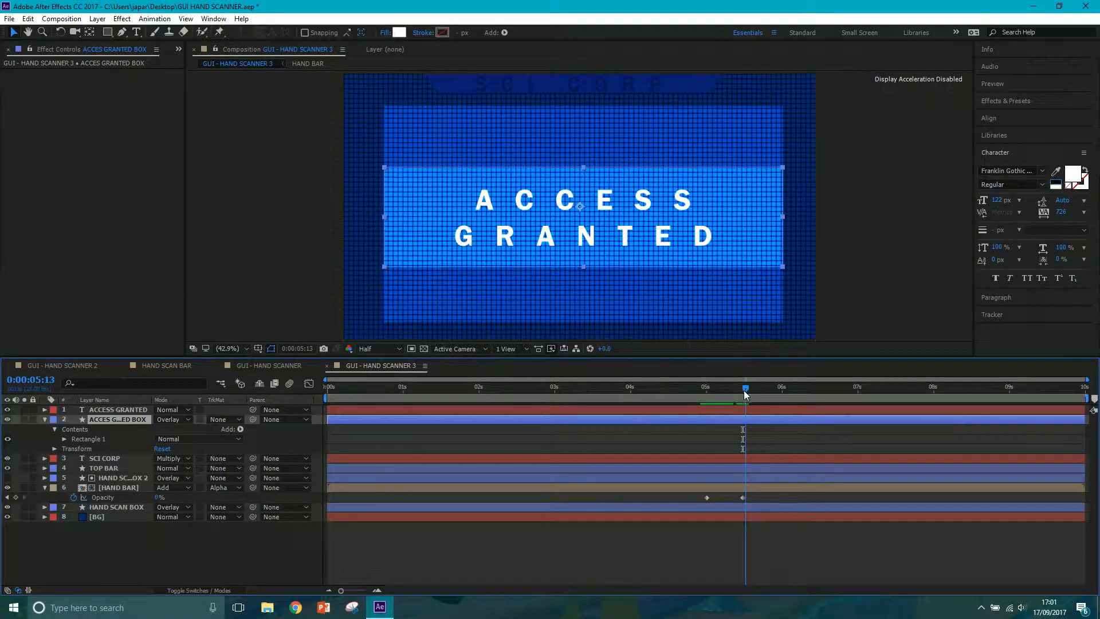
{"action": "left_click", "coordinate": [111, 410], "text": "shift"}
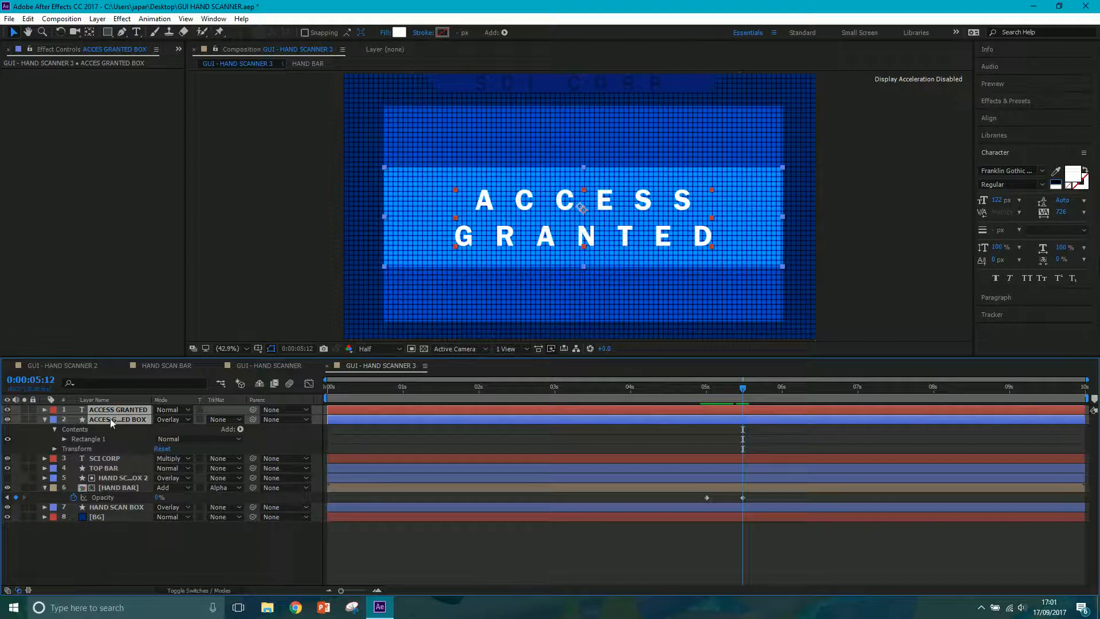
{"action": "key", "text": "t"}
{"action": "left_click_drag", "start_coordinate": [160, 423], "coordinate": [59, 445]}
{"action": "left_click", "coordinate": [74, 419]}
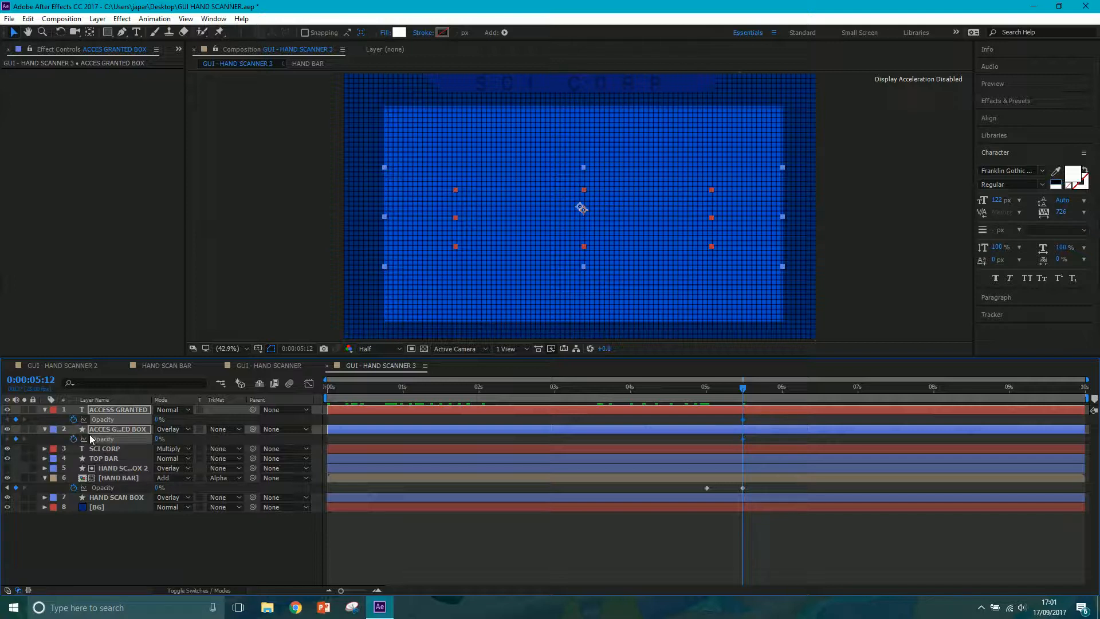
Keyframe the Opacity of the ACCESS GRANTED text and its box at 100% at 0:00:06:00.
{"action": "left_click", "coordinate": [781, 389]}
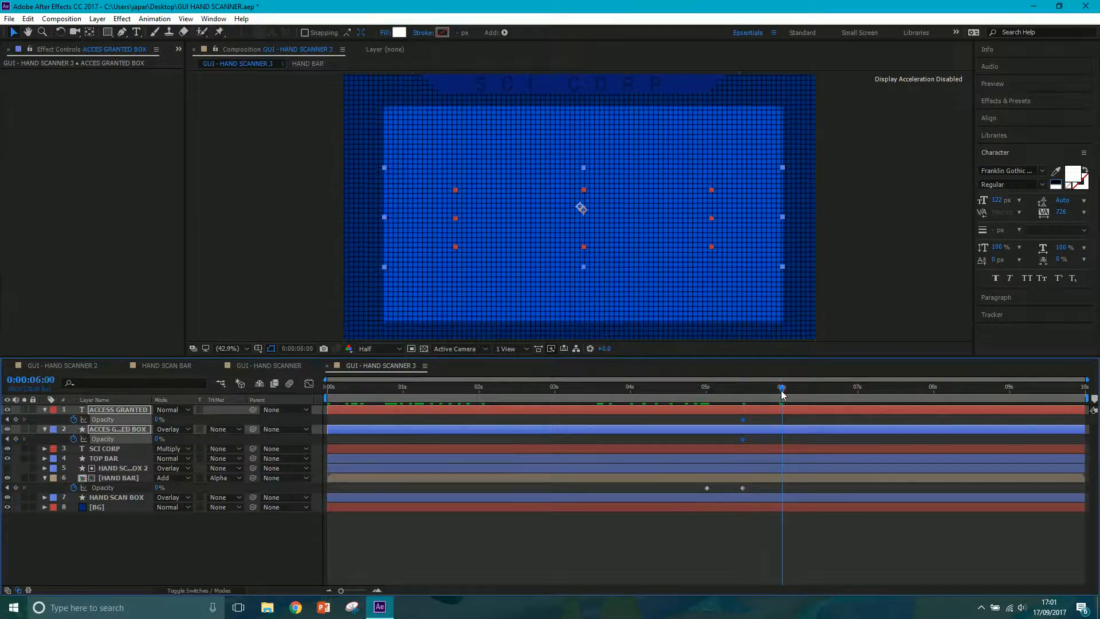
{"action": "left_click", "coordinate": [159, 419]}
{"action": "type", "text": "100"}
{"action": "key", "text": "Return"}
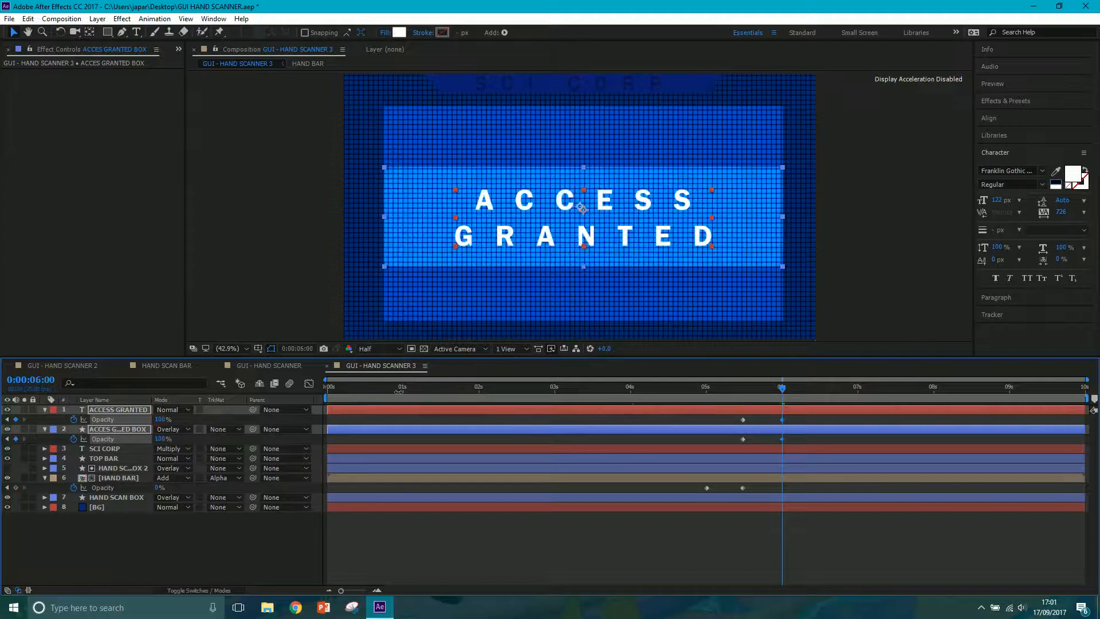
Preview the GUI - HAND SCANNER 3 animation from near its start to check the scan bar.
{"action": "left_click", "coordinate": [360, 389]}
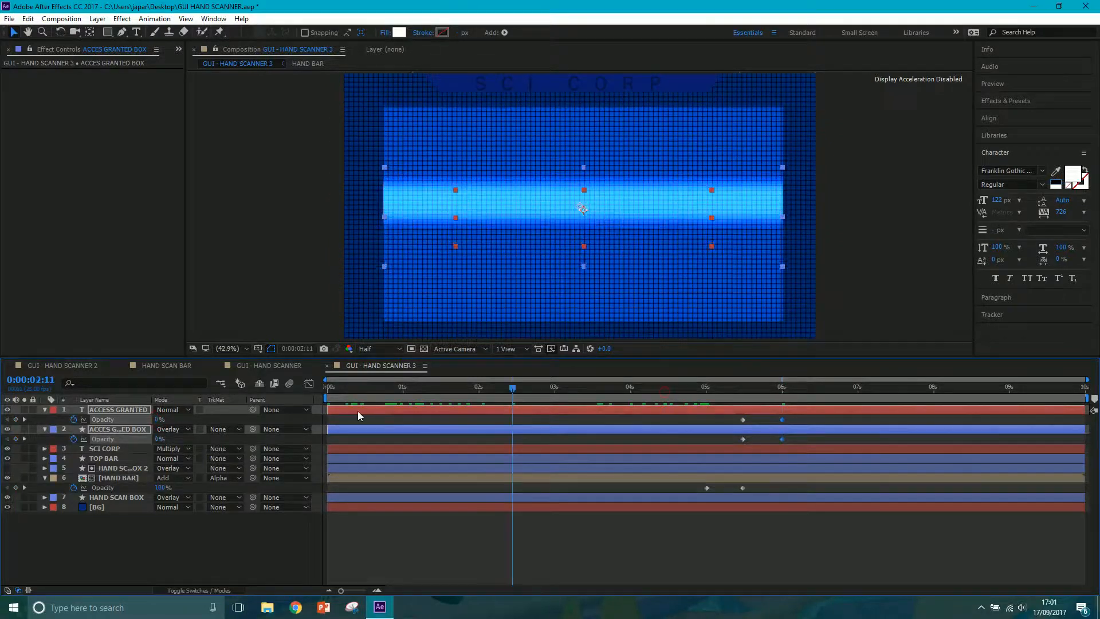
{"action": "key", "text": "space"}
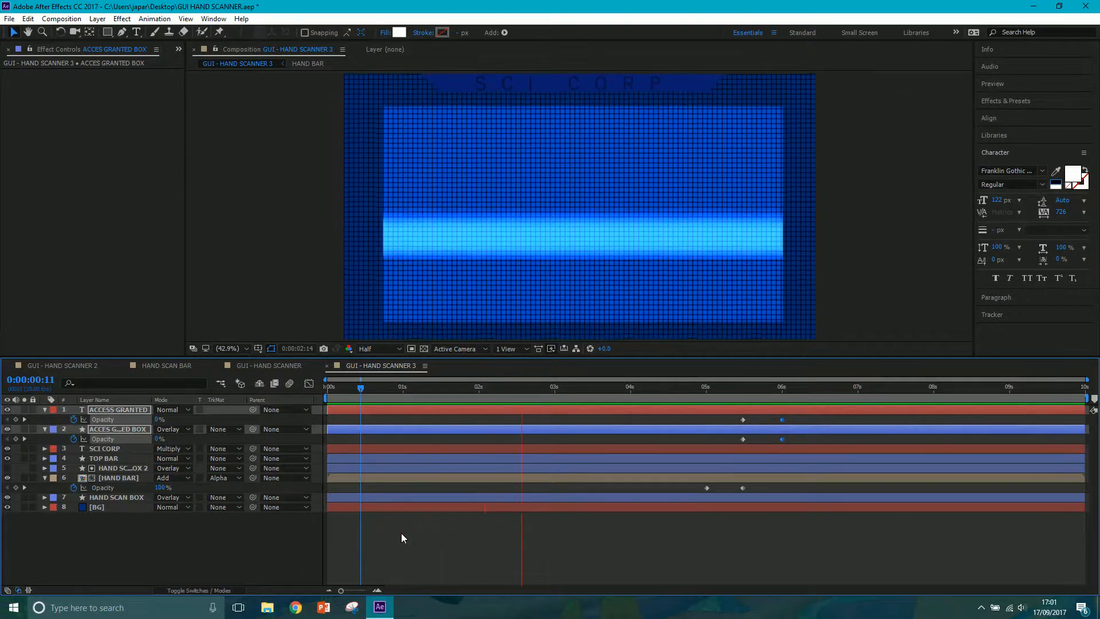
{"action": "key", "text": "space"}
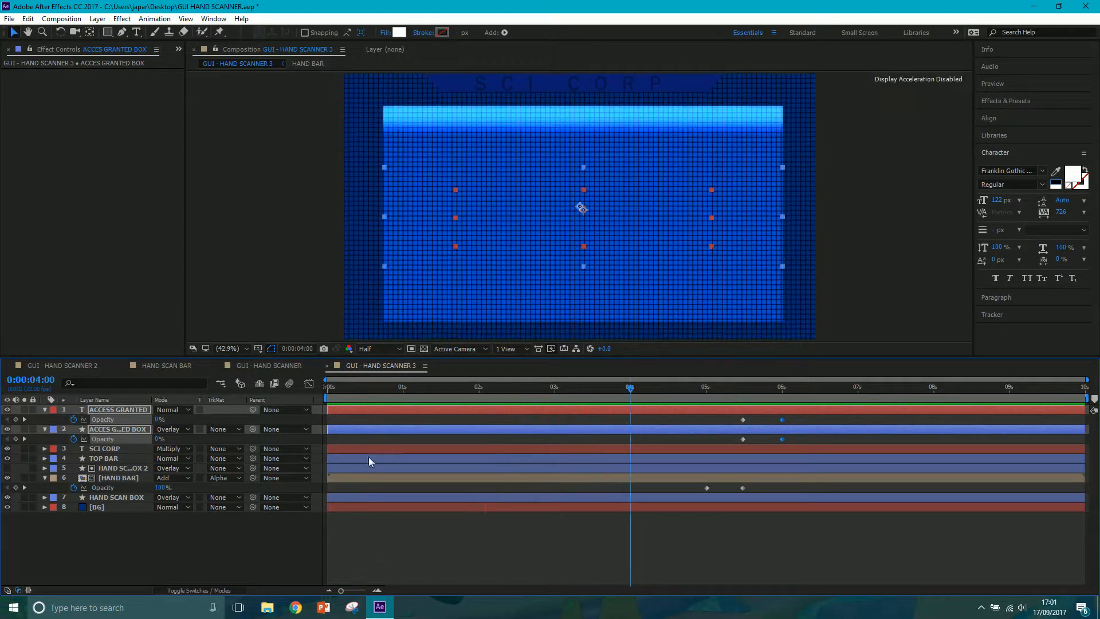
Open the GUI - HAND SCANNER composition and scrub back to about 0:00:05:18 to examine its headshot and text panels.
{"action": "left_click", "coordinate": [259, 365]}
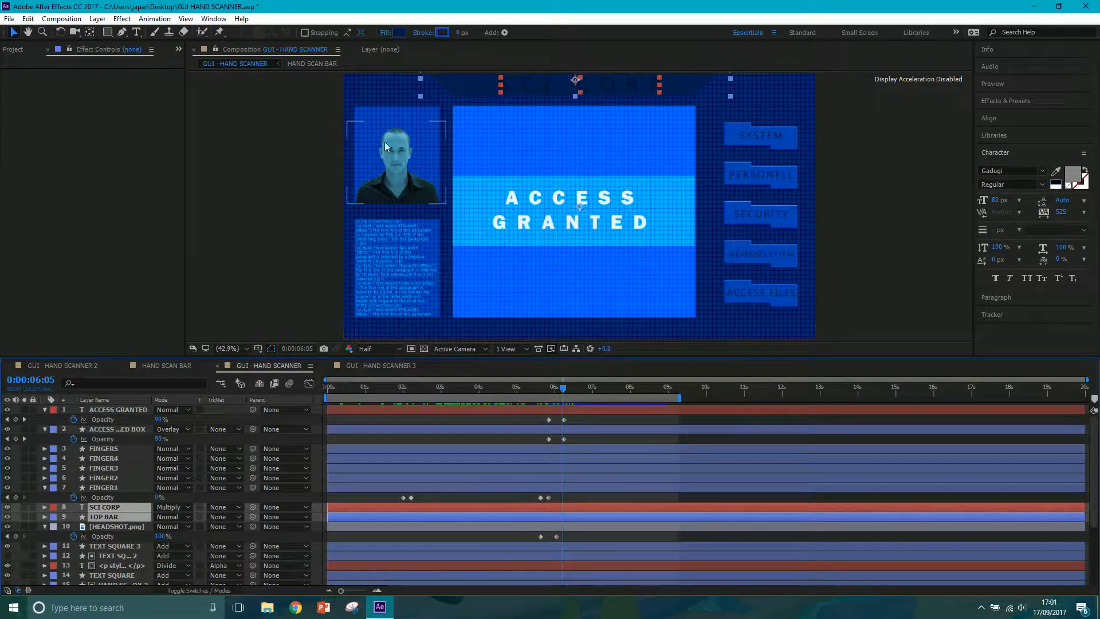
{"action": "left_click", "coordinate": [390, 328]}
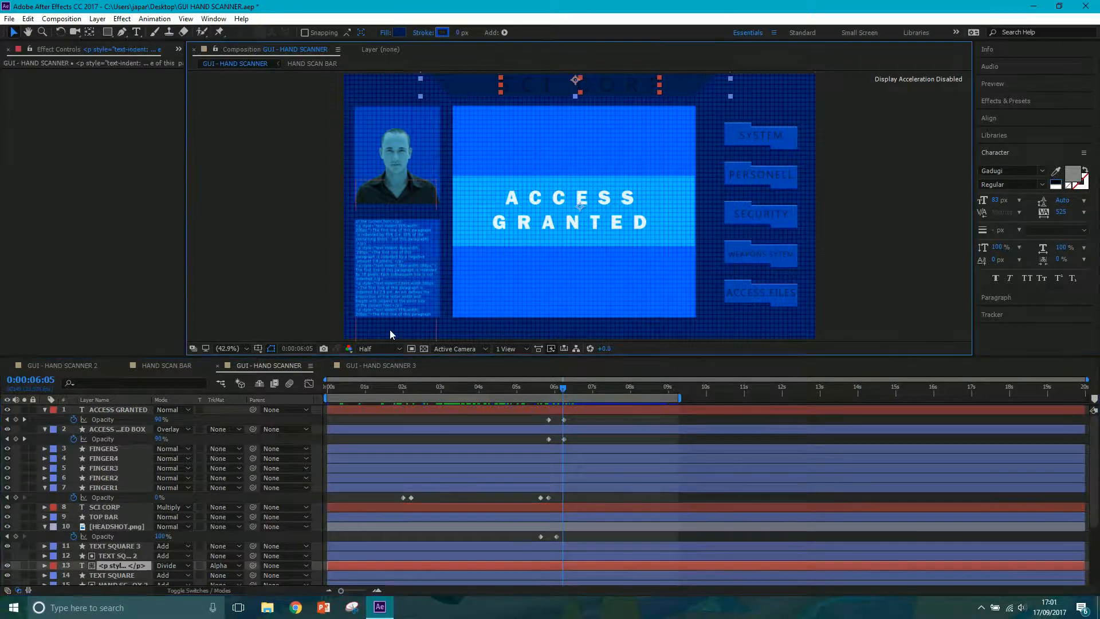
{"action": "left_click_drag", "start_coordinate": [563, 388], "coordinate": [544, 392]}
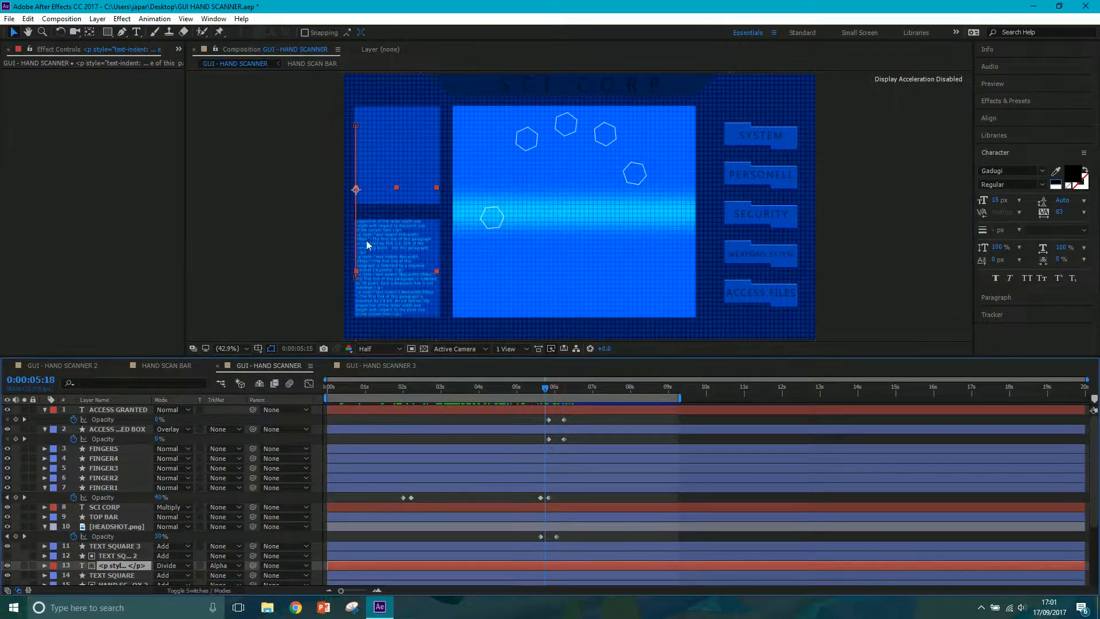
Scrub the GUI - HAND SCANNER composition to 0:00:04:13 to examine its hexagon finger markers, and return to GUI - HAND SCANNER 3.
{"action": "left_click", "coordinate": [546, 389]}
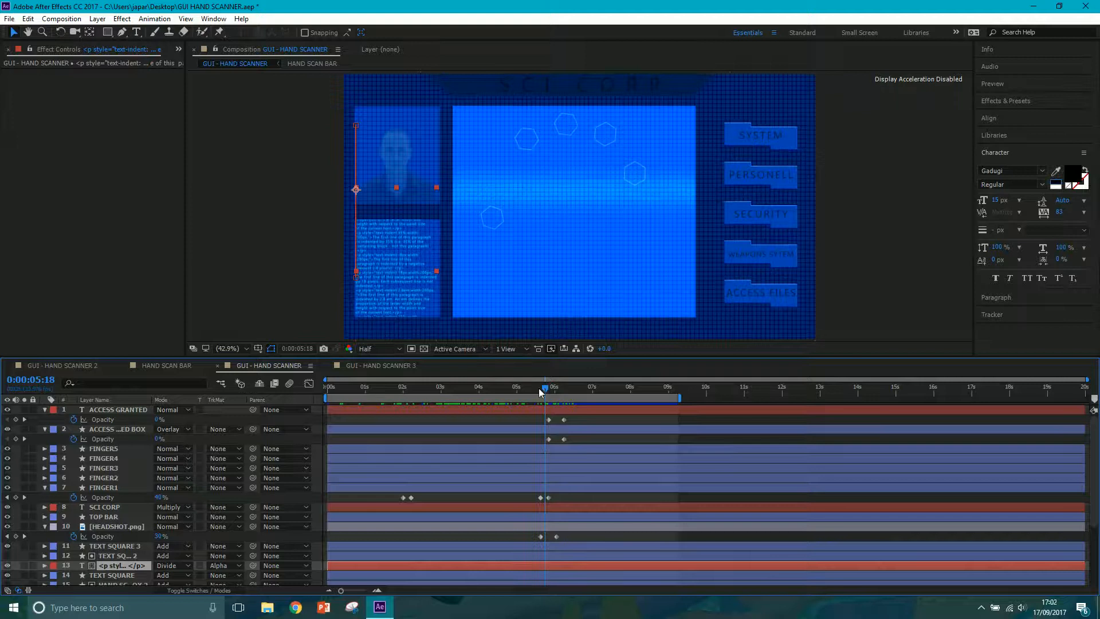
{"action": "left_click", "coordinate": [499, 389]}
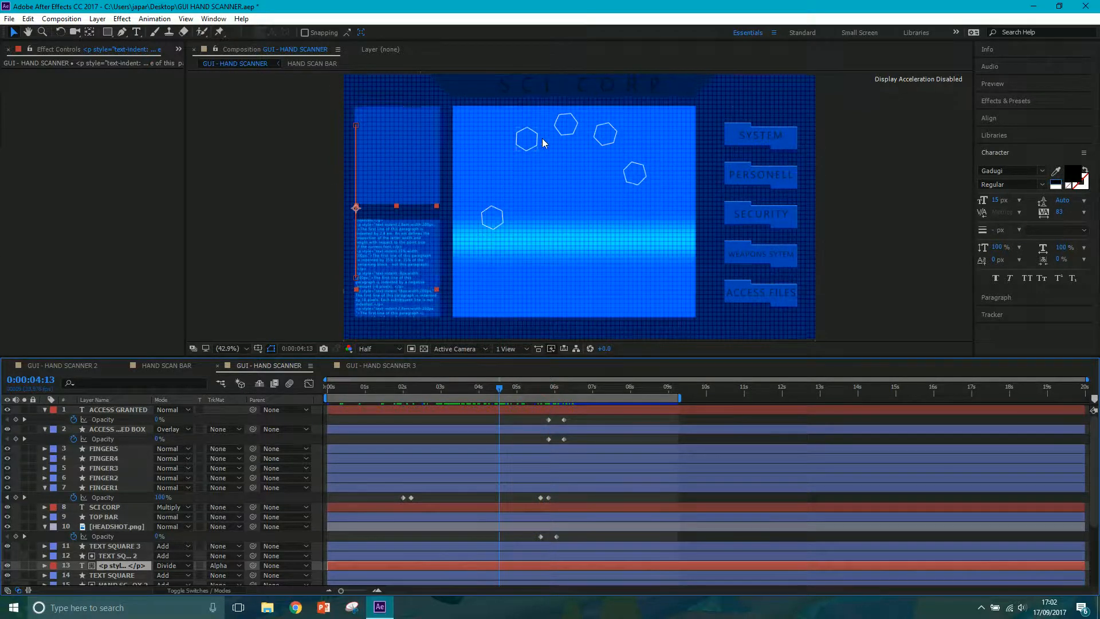
{"action": "left_click", "coordinate": [382, 365]}
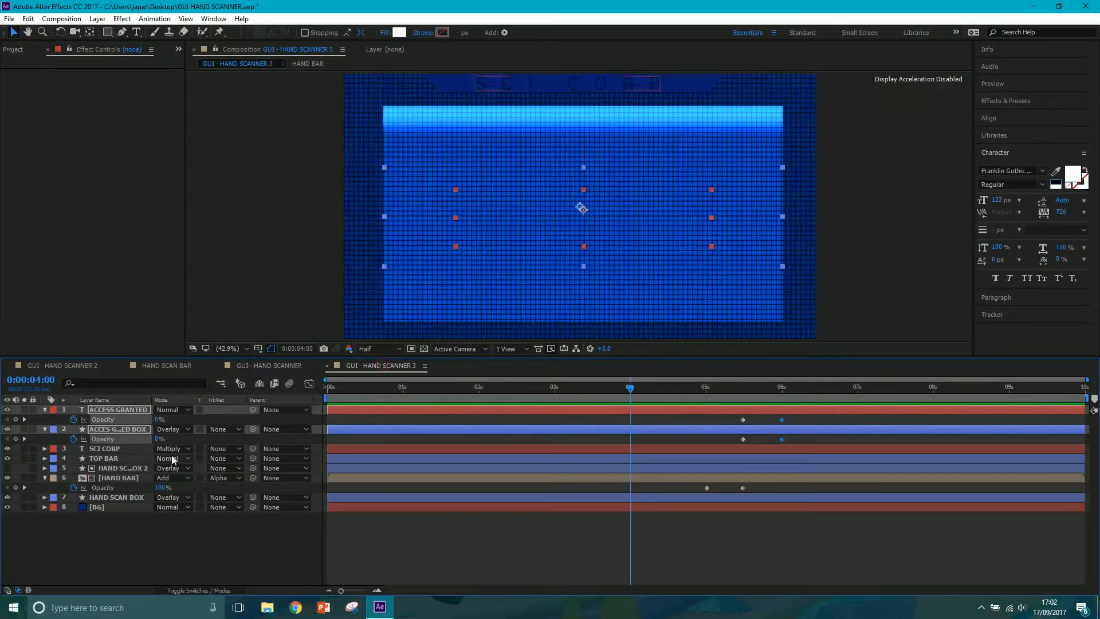
Collapse the expanded layer properties in GUI - HAND SCANNER 3 and move the current time to 0:00:00:15.
{"action": "left_click", "coordinate": [147, 552]}
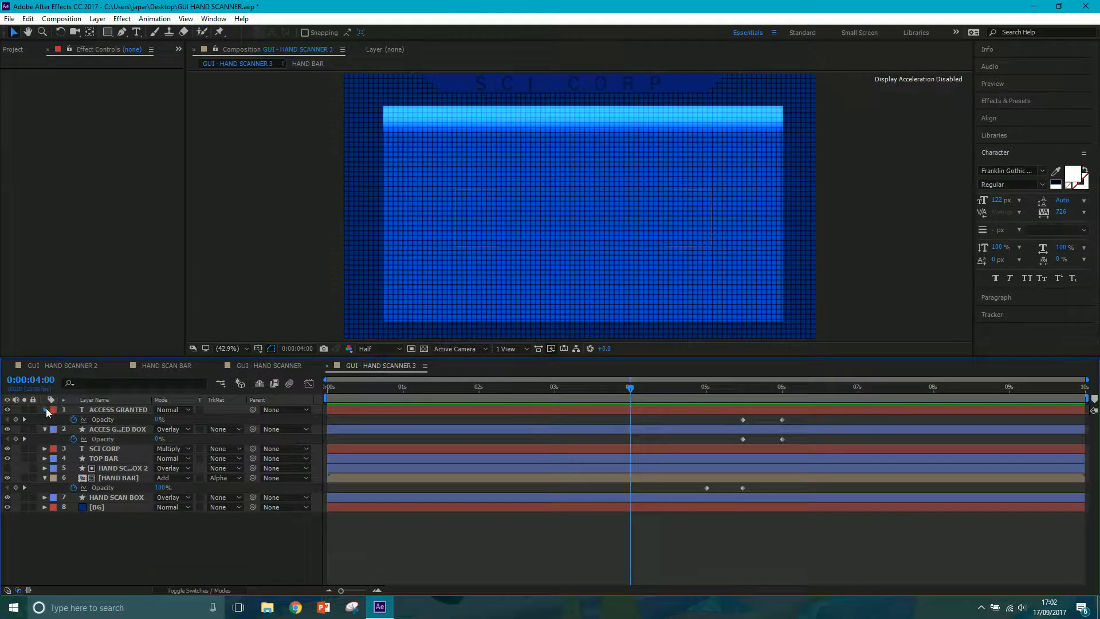
{"action": "left_click", "coordinate": [45, 409]}
{"action": "left_click", "coordinate": [44, 419]}
{"action": "left_click", "coordinate": [45, 459]}
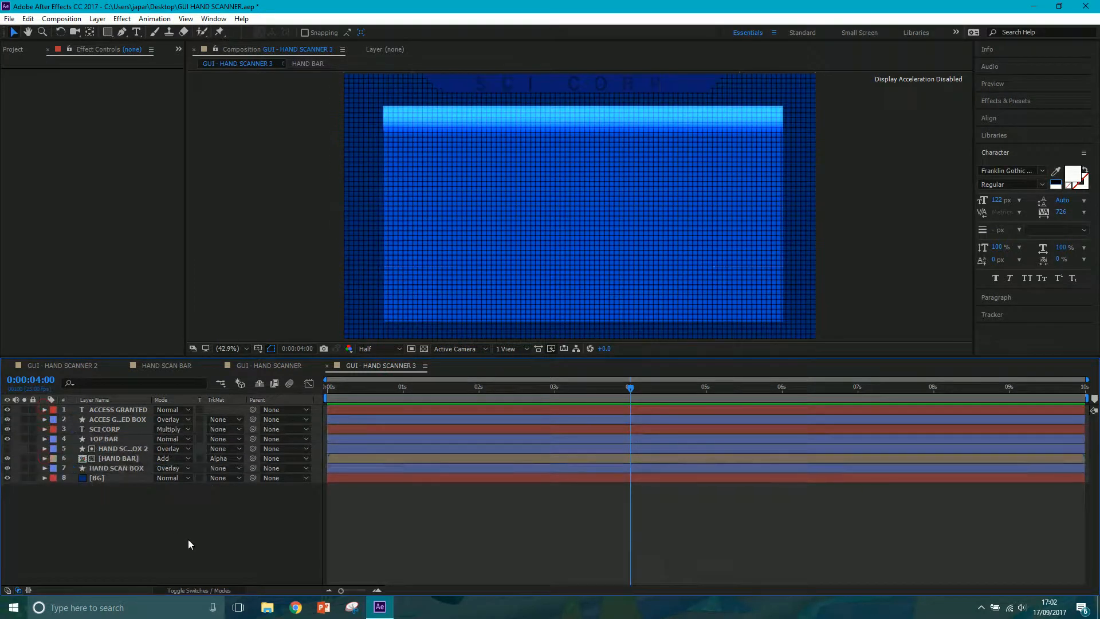
{"action": "left_click_drag", "start_coordinate": [422, 387], "coordinate": [373, 387]}
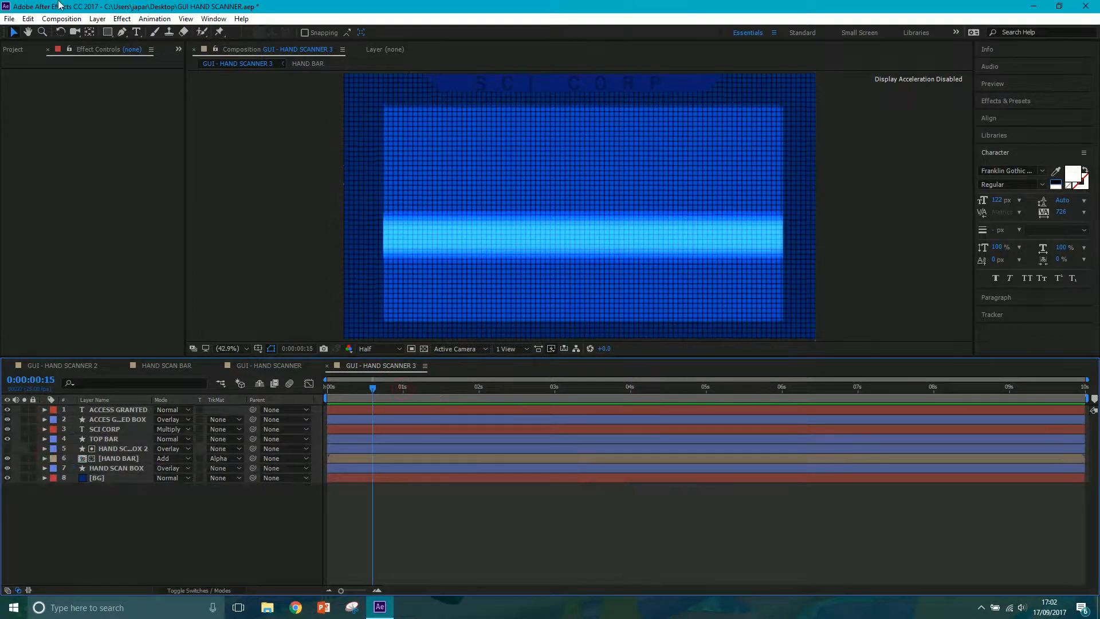
Draw a polygon with an outer radius of about 174 in the scan box's upper-left area and set its points to 6.
{"action": "left_click", "coordinate": [107, 31]}
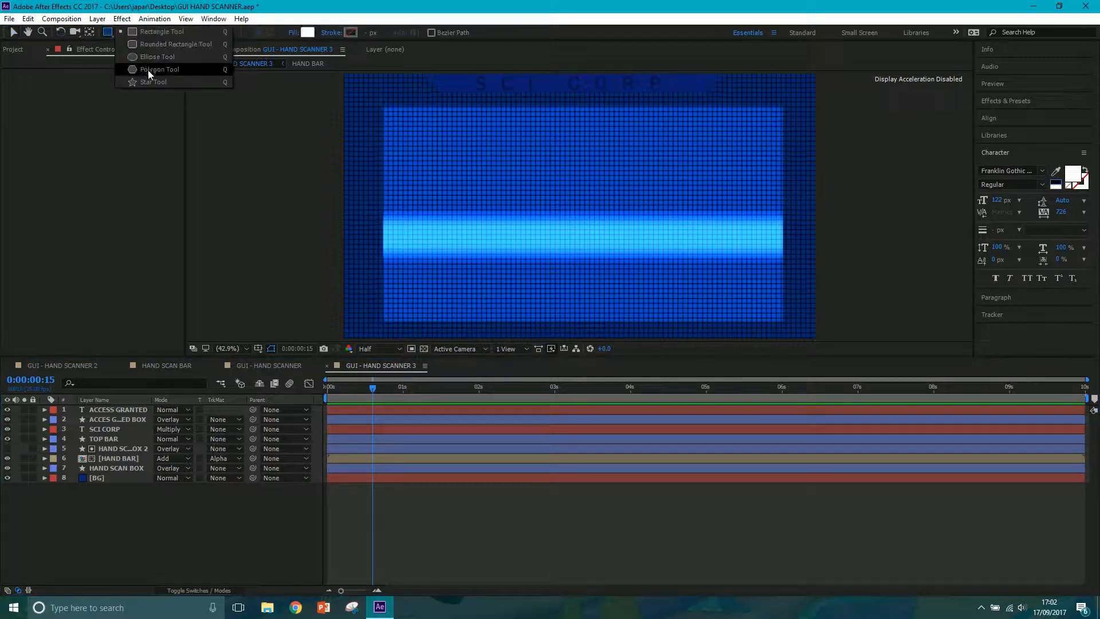
{"action": "left_click", "coordinate": [147, 69]}
{"action": "left_click_drag", "start_coordinate": [475, 171], "coordinate": [475, 129]}
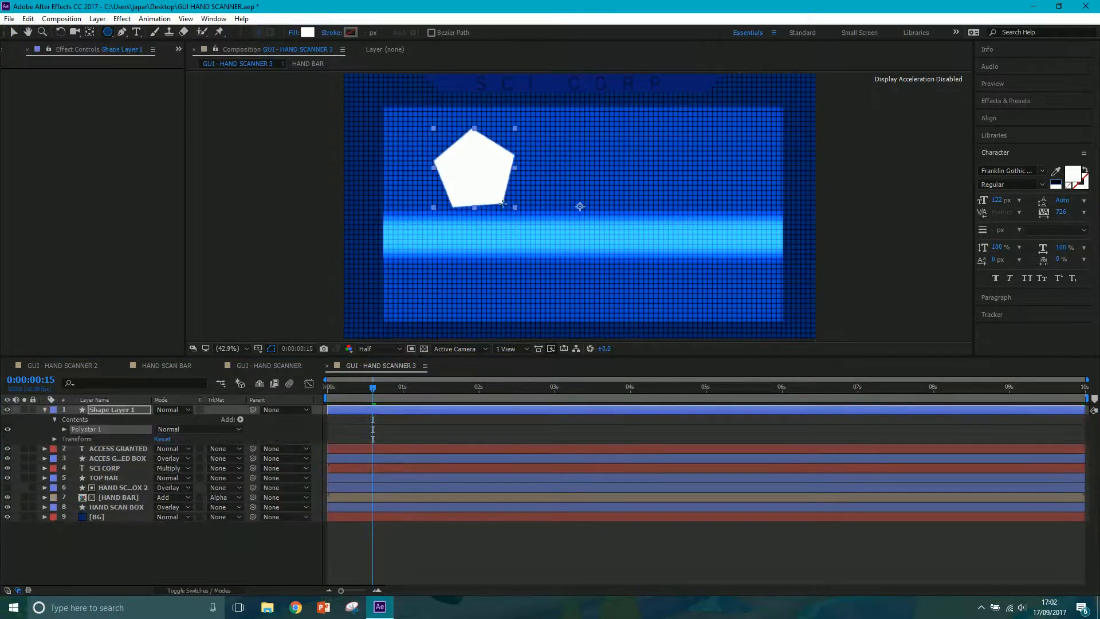
{"action": "left_click", "coordinate": [64, 429]}
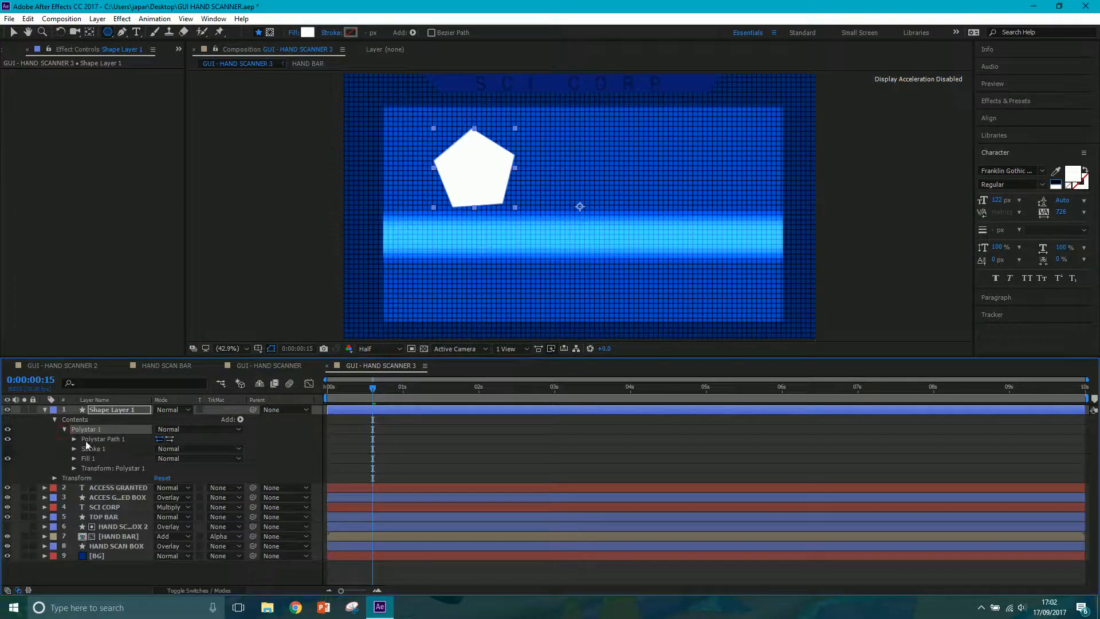
{"action": "left_click", "coordinate": [74, 439]}
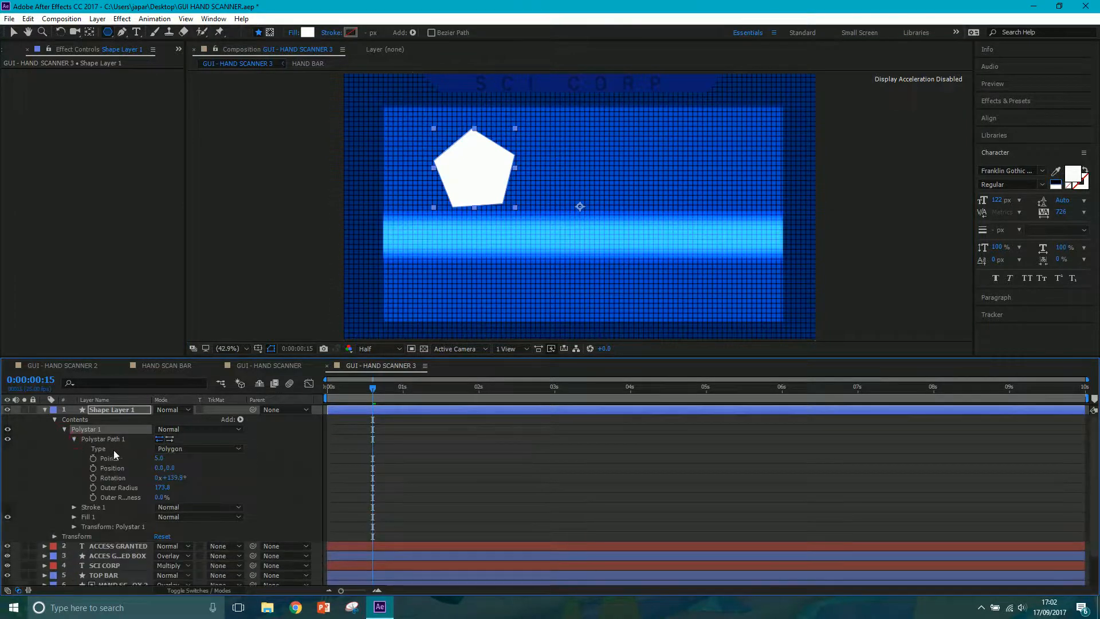
{"action": "left_click", "coordinate": [157, 457]}
{"action": "key", "text": "Return"}
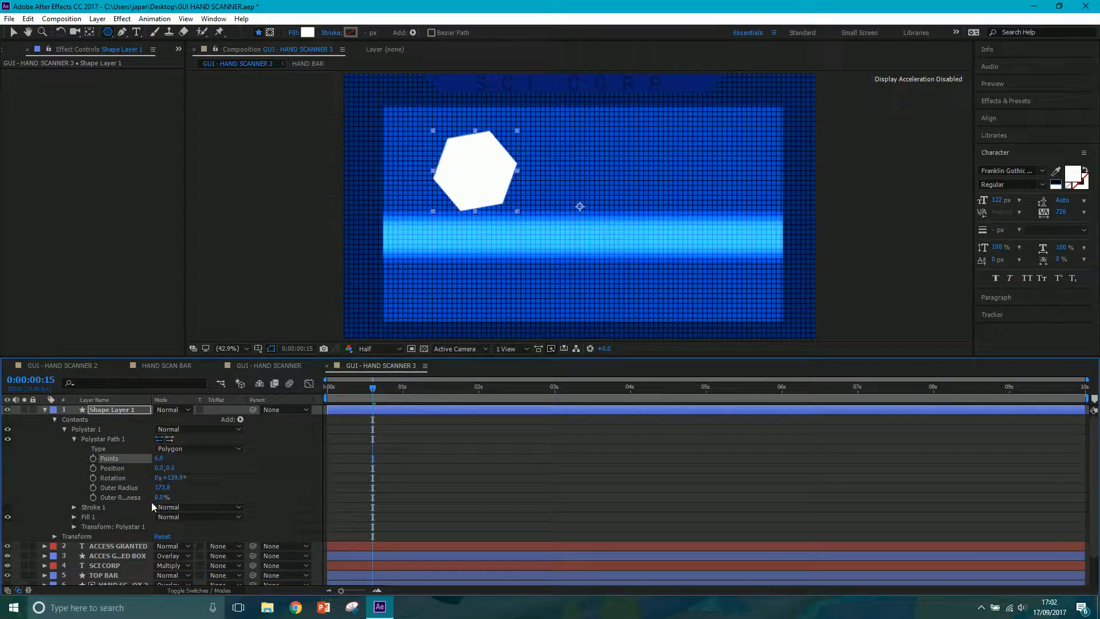
Remove the hexagon's fill and give it a solid white stroke 10 px wide.
{"action": "left_click", "coordinate": [292, 32]}
{"action": "left_click", "coordinate": [19, 33]}
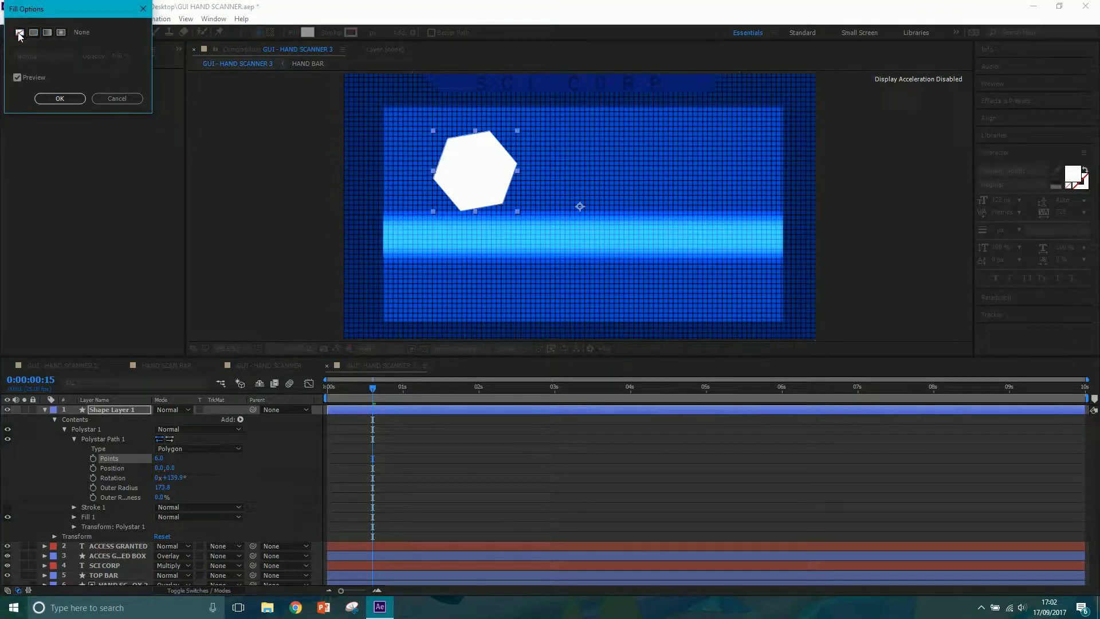
{"action": "left_click", "coordinate": [60, 99]}
{"action": "left_click", "coordinate": [329, 35]}
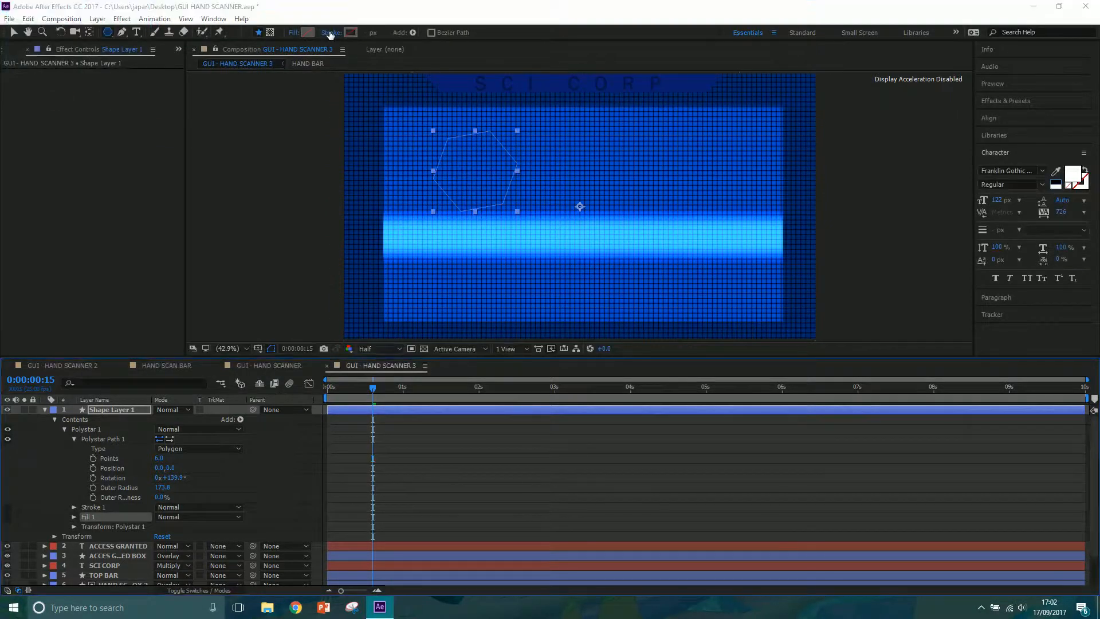
{"action": "left_click", "coordinate": [33, 33]}
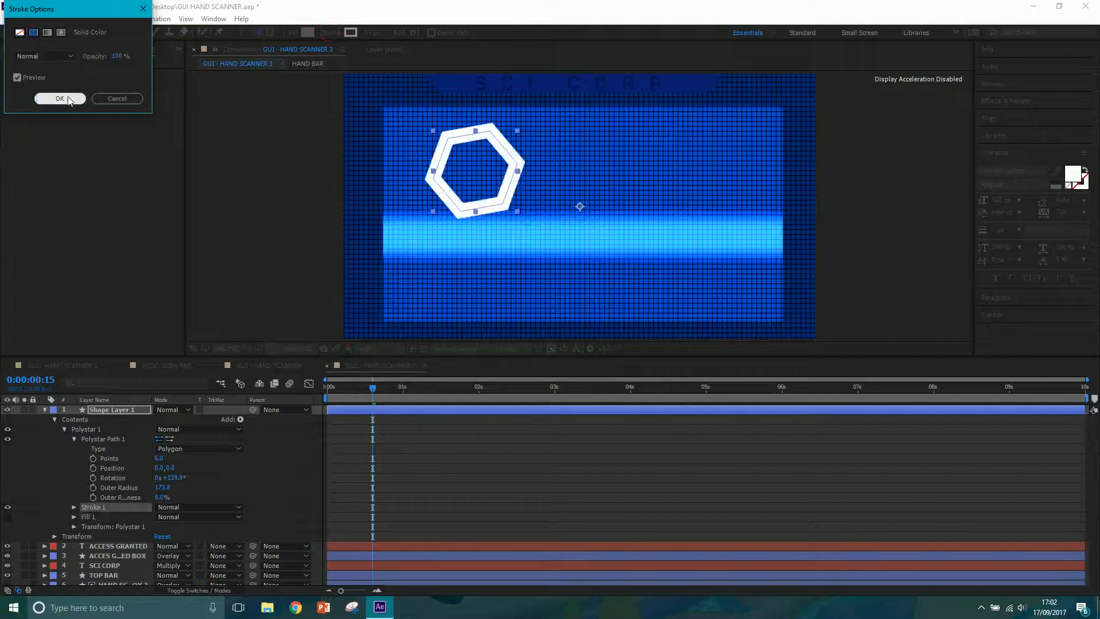
{"action": "left_click", "coordinate": [59, 98]}
{"action": "left_click", "coordinate": [368, 32]}
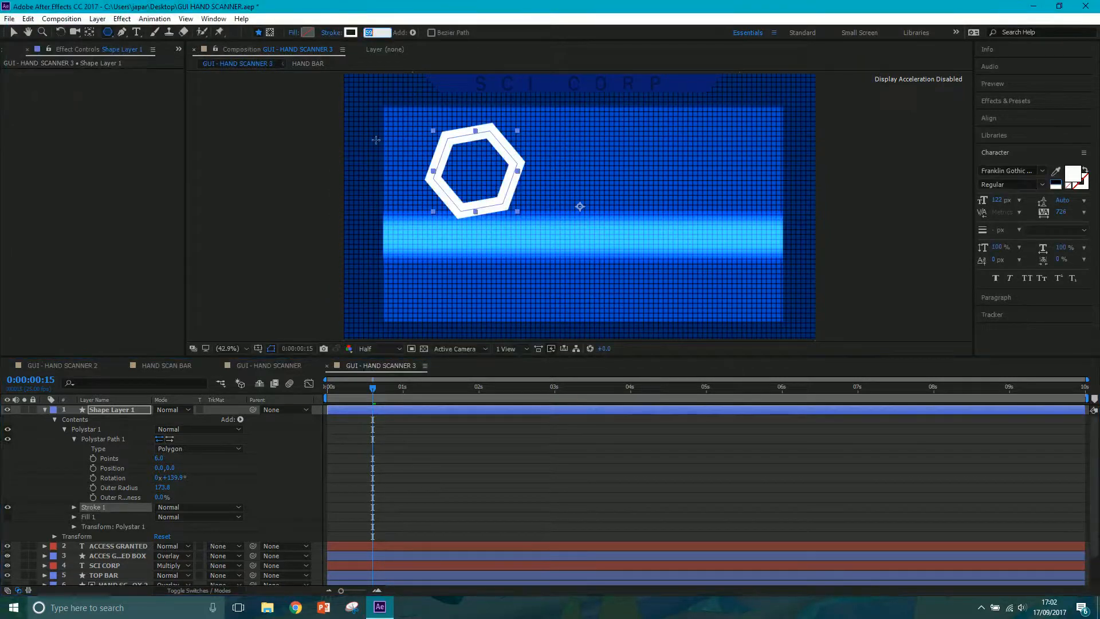
{"action": "type", "text": "10"}
{"action": "key", "text": "Return"}
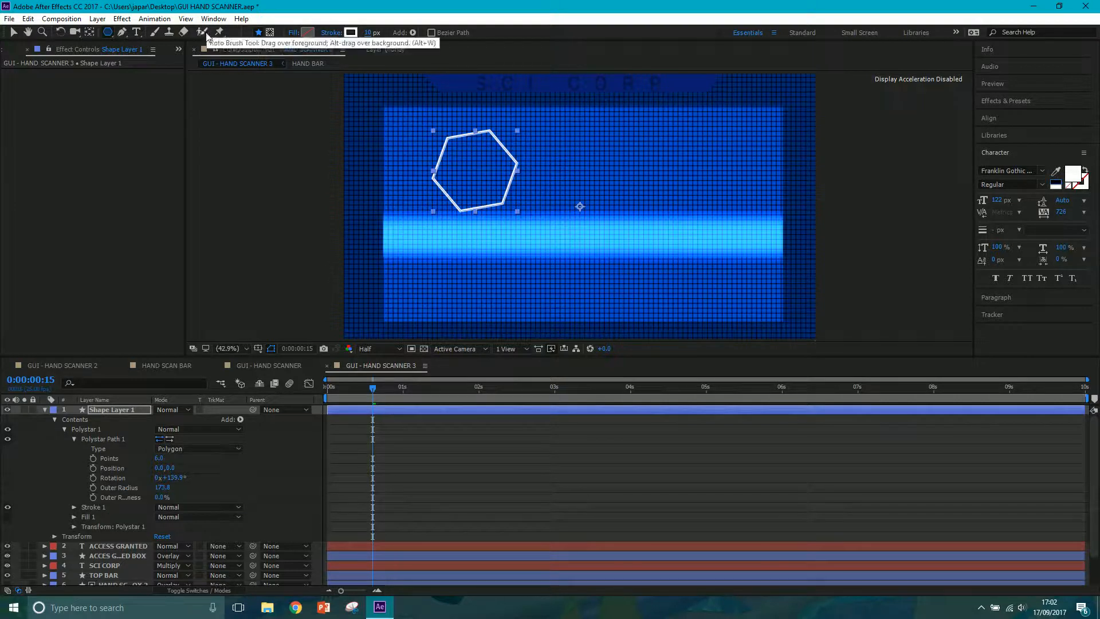
Move the hexagon layer's anchor point to the centre of the hexagon using the Pan Behind tool.
{"action": "left_click", "coordinate": [91, 33]}
{"action": "left_click_drag", "start_coordinate": [580, 206], "coordinate": [476, 172]}
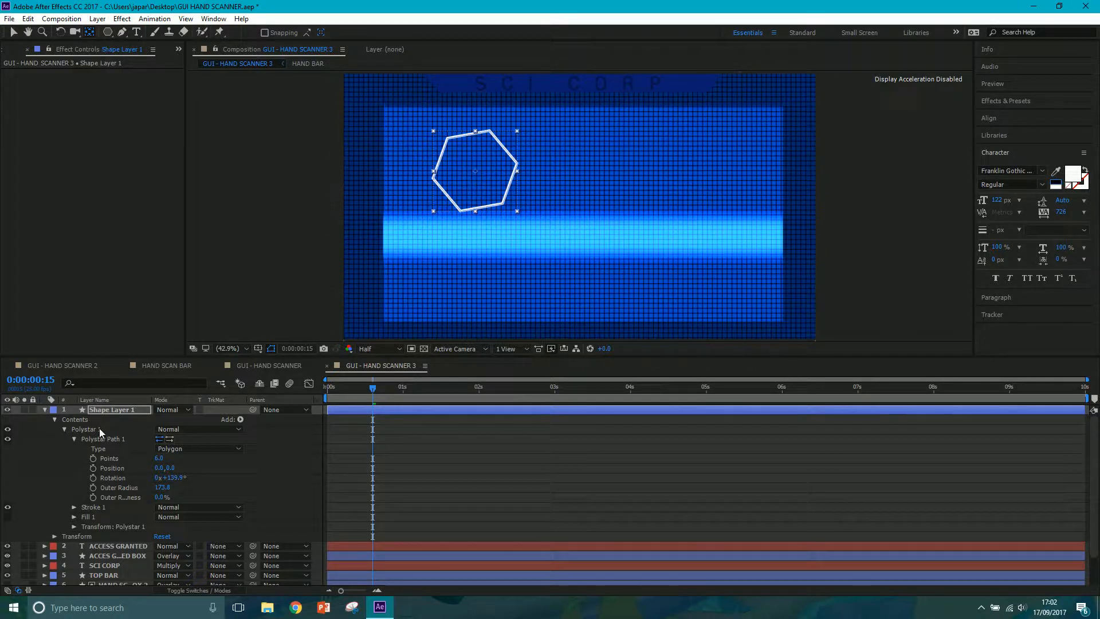
{"action": "left_click", "coordinate": [77, 420]}
{"action": "left_click_drag", "start_coordinate": [580, 206], "coordinate": [475, 171]}
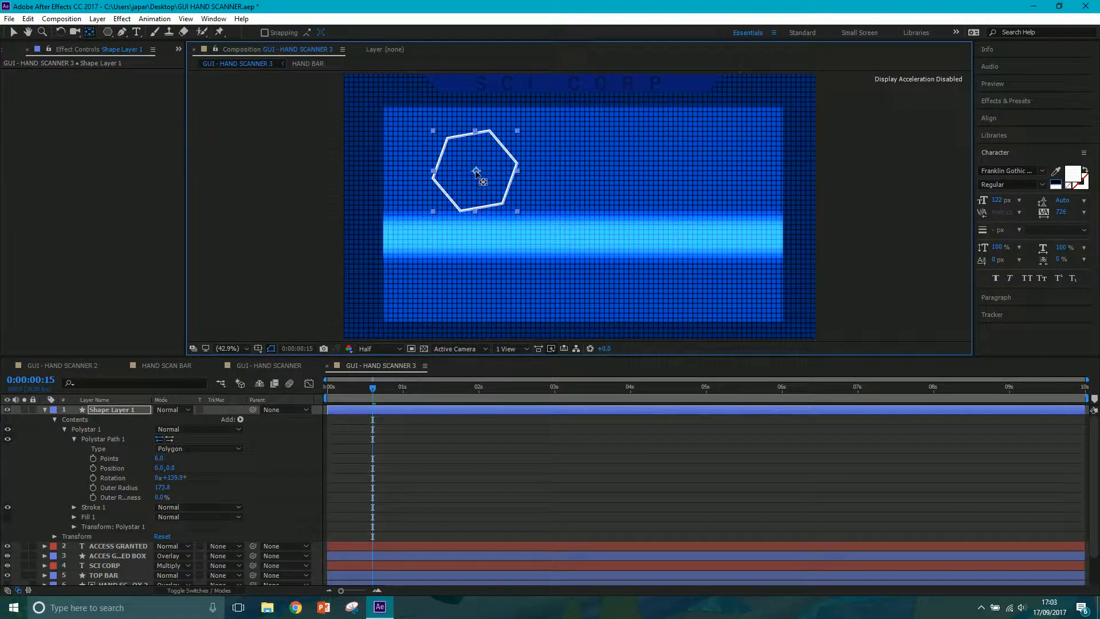
{"action": "left_click", "coordinate": [98, 81]}
{"action": "left_click", "coordinate": [12, 32]}
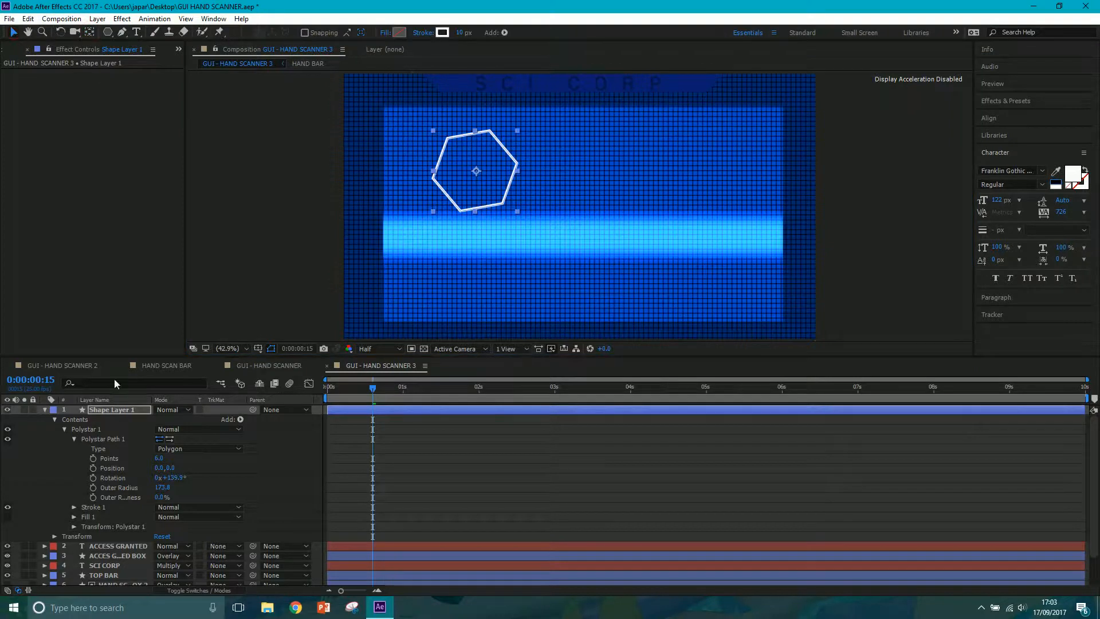
Add the expression wiggle(4,50) to the Rotation of the hexagon's polystar path.
{"action": "left_click", "coordinate": [93, 478], "text": "alt"}
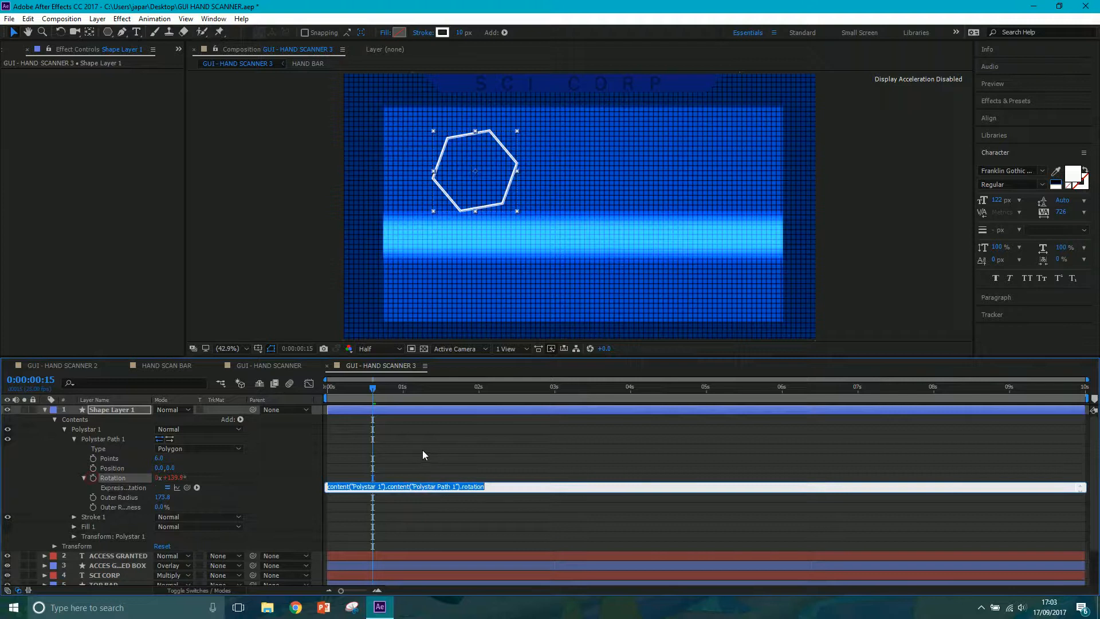
{"action": "type", "text": "wiggle("}
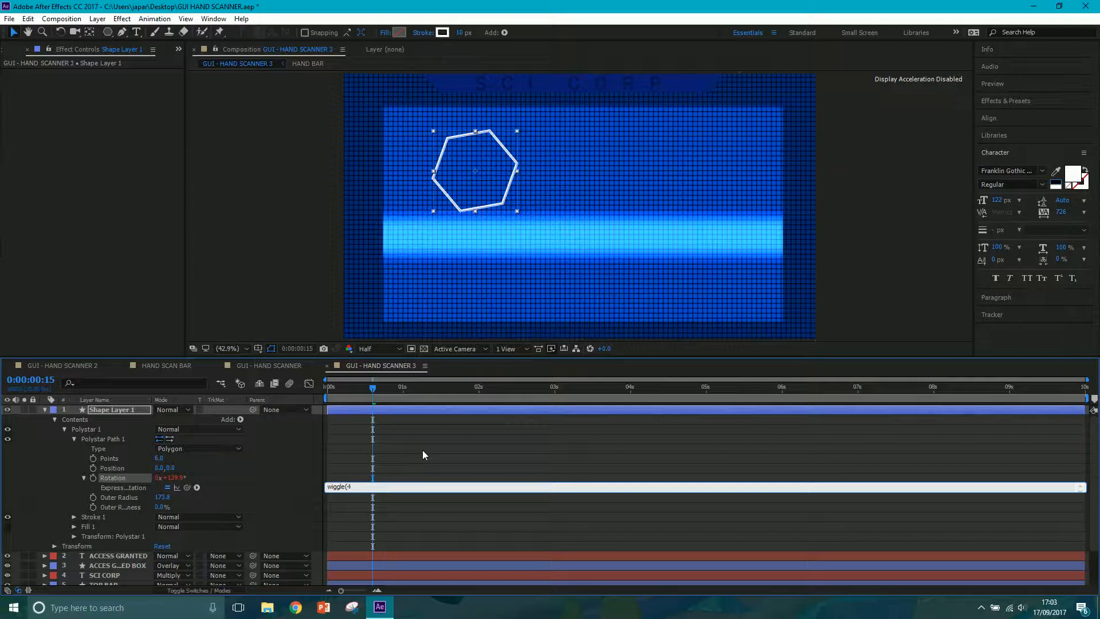
{"action": "type", "text": "4,50"}
{"action": "left_click", "coordinate": [422, 450]}
Preview the composition from its start to check the hexagon's wiggling rotation.
{"action": "left_click_drag", "start_coordinate": [374, 392], "coordinate": [324, 390]}
{"action": "key", "text": "space"}
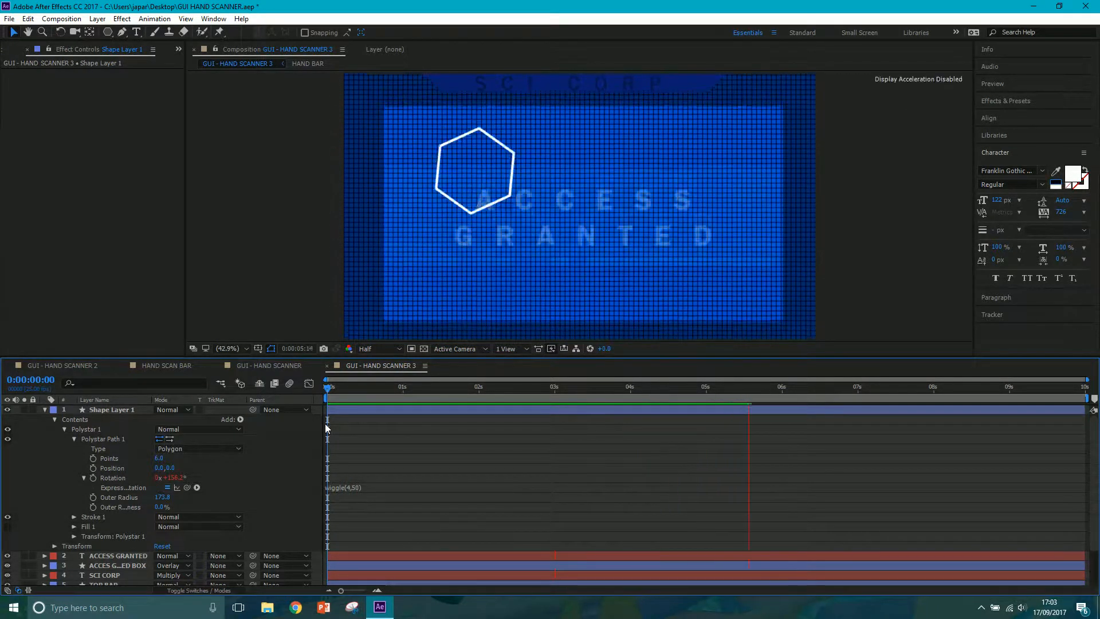
{"action": "key", "text": "space"}
Reduce the Scale of the hexagon's Shape Layer 1, trying 20% and settling on 40%.
{"action": "left_click", "coordinate": [115, 408]}
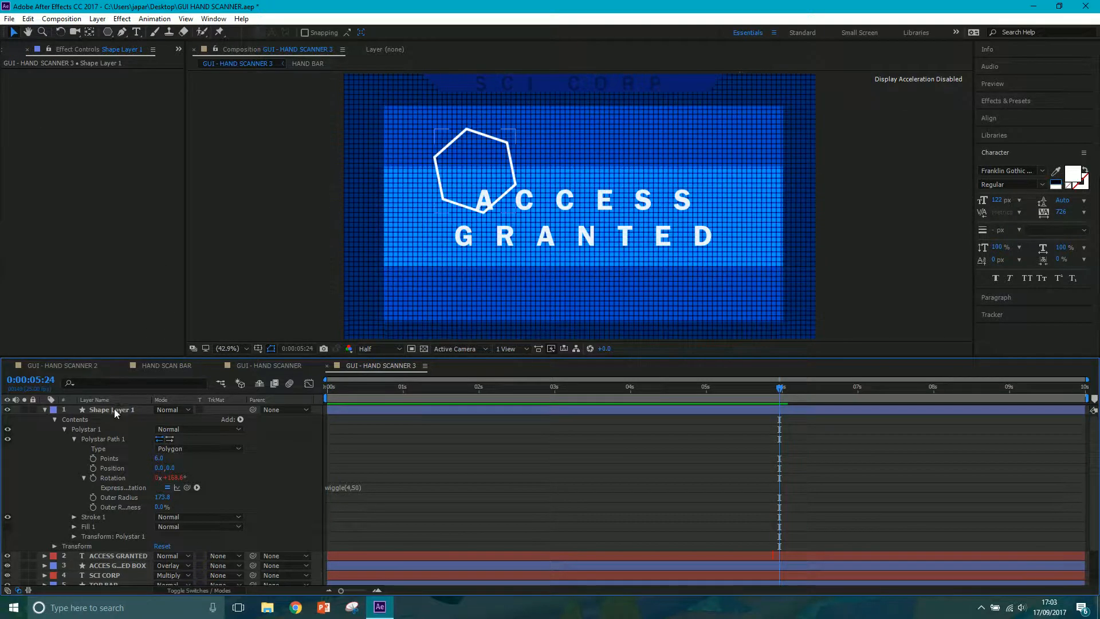
{"action": "key", "text": "s"}
{"action": "left_click", "coordinate": [172, 419]}
{"action": "type", "text": "20000"}
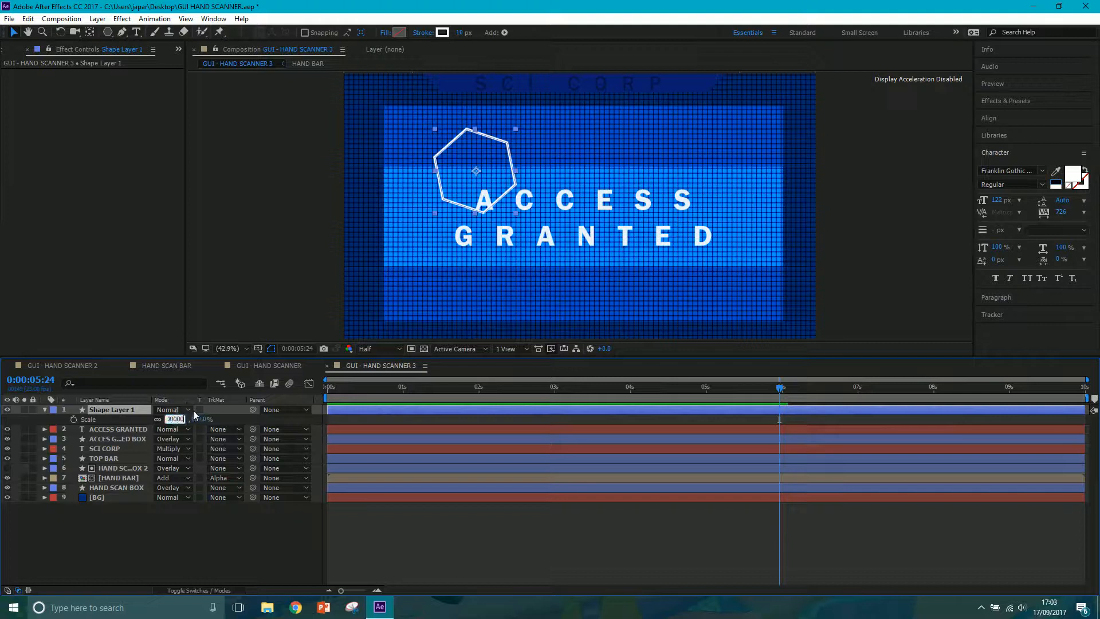
{"action": "key", "text": "BackSpace"}
{"action": "key", "text": "BackSpace"}
{"action": "key", "text": "BackSpace"}
{"action": "key", "text": "BackSpace"}
{"action": "key", "text": "BackSpace"}
{"action": "key", "text": "BackSpace"}
{"action": "type", "text": "20"}
{"action": "key", "text": "Return"}
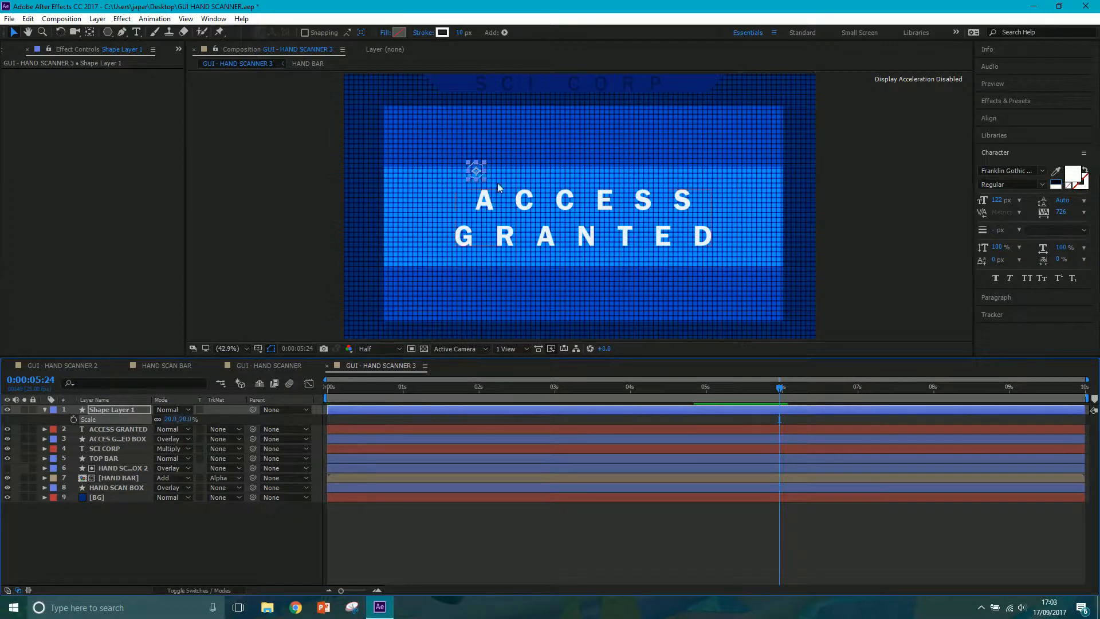
{"action": "left_click", "coordinate": [174, 420]}
{"action": "type", "text": "40"}
{"action": "key", "text": "Return"}
At 0:00:01:11, move the hexagon down to the scan bar's upper edge in the scan box's left part.
{"action": "left_click", "coordinate": [469, 167]}
{"action": "left_click", "coordinate": [437, 386]}
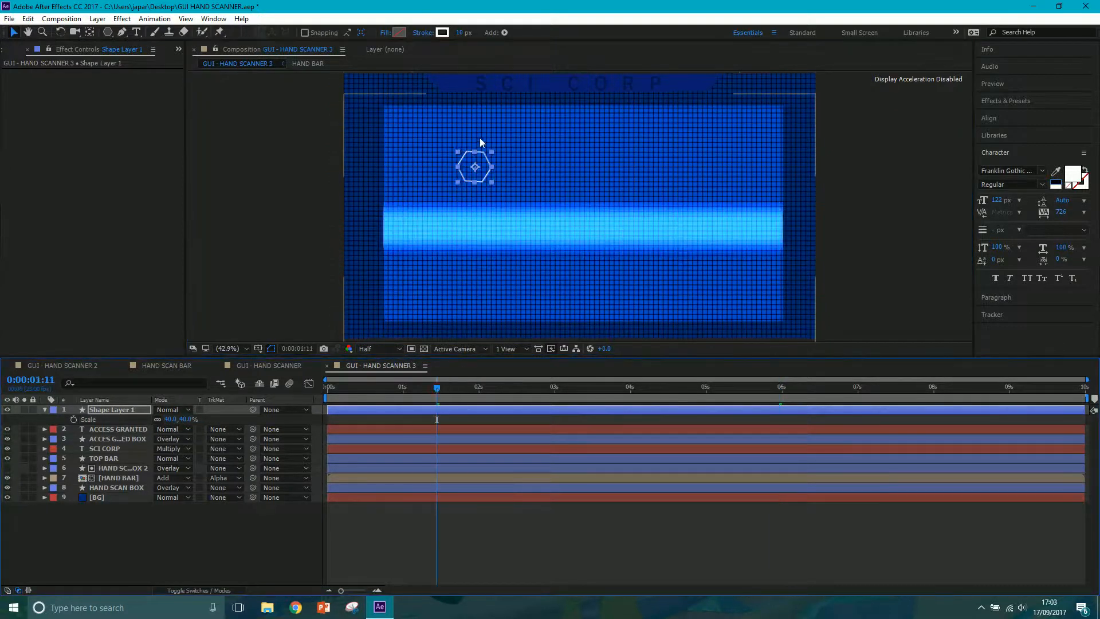
{"action": "left_click_drag", "start_coordinate": [469, 175], "coordinate": [485, 212]}
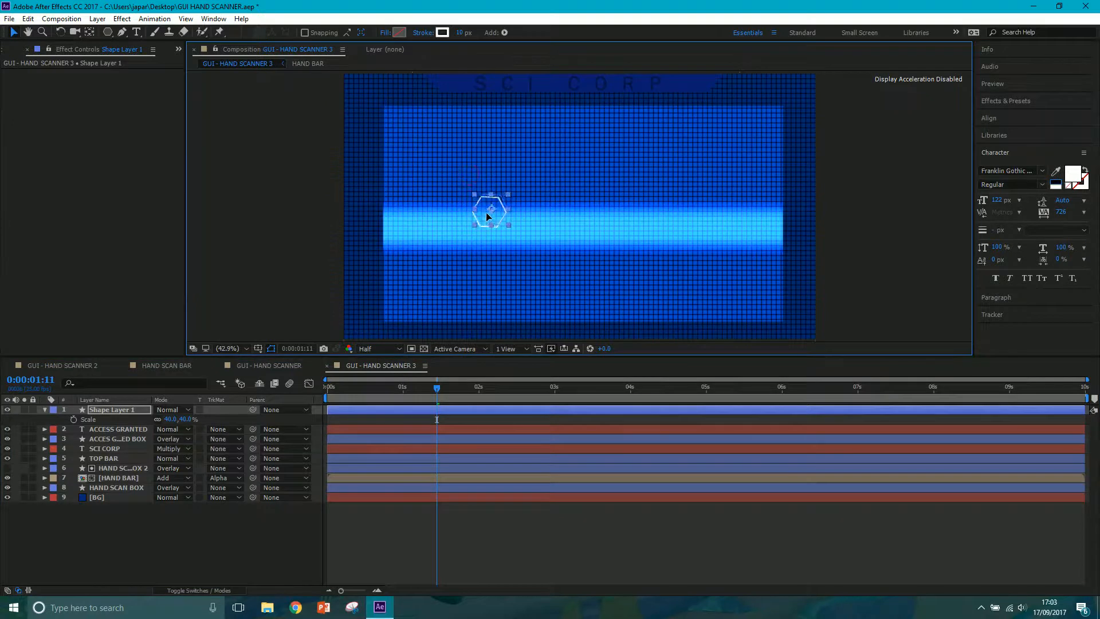
Rename the hexagon's Shape Layer 1 as FINGER SCANNER.
{"action": "right_click", "coordinate": [113, 408]}
{"action": "left_click", "coordinate": [142, 589]}
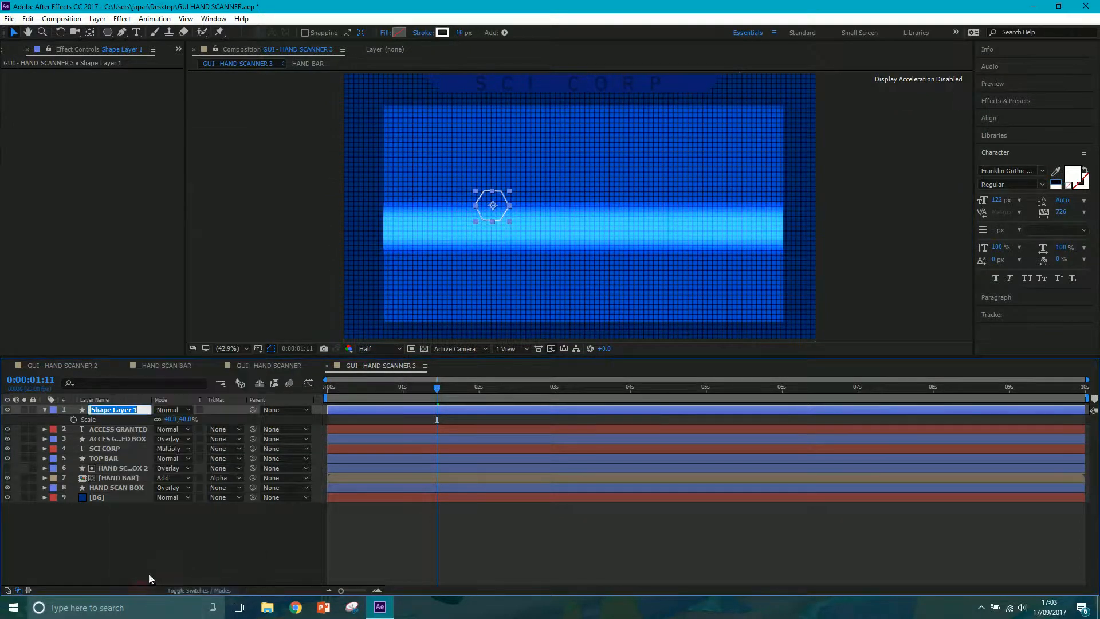
{"action": "type", "text": "FINGER SCANNER"}
{"action": "key", "text": "Return"}
Duplicate the FINGER SCANNER layer four times to make hexagons for the other fingers.
{"action": "left_click", "coordinate": [119, 411]}
{"action": "key", "text": "ctrl+d"}
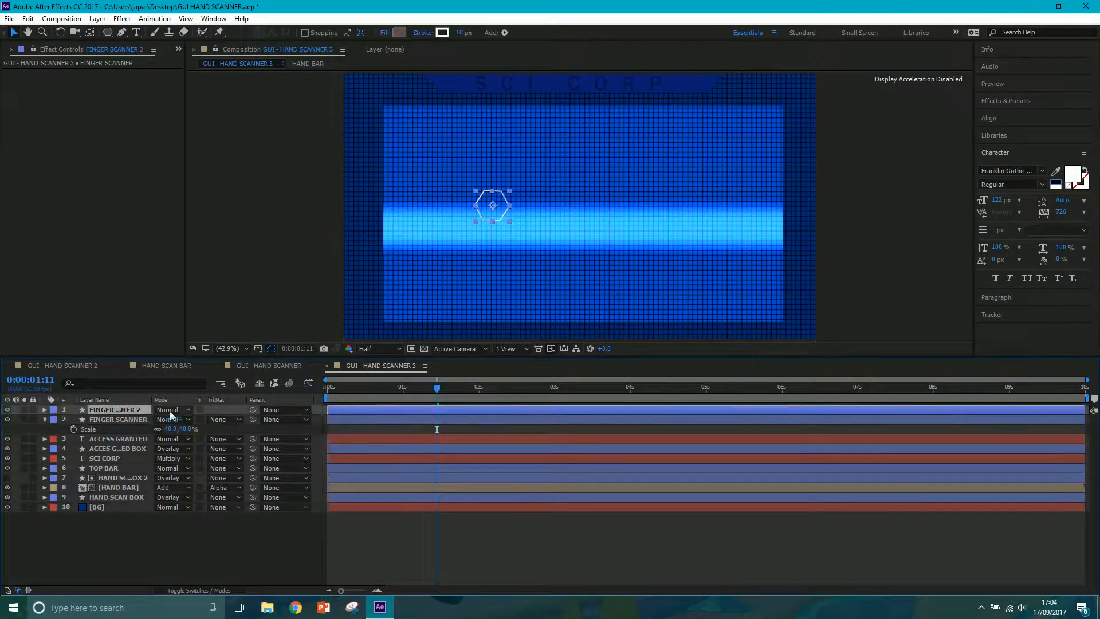
{"action": "key", "text": "ctrl+d"}
{"action": "key", "text": "ctrl+d"}
{"action": "key", "text": "ctrl+d"}
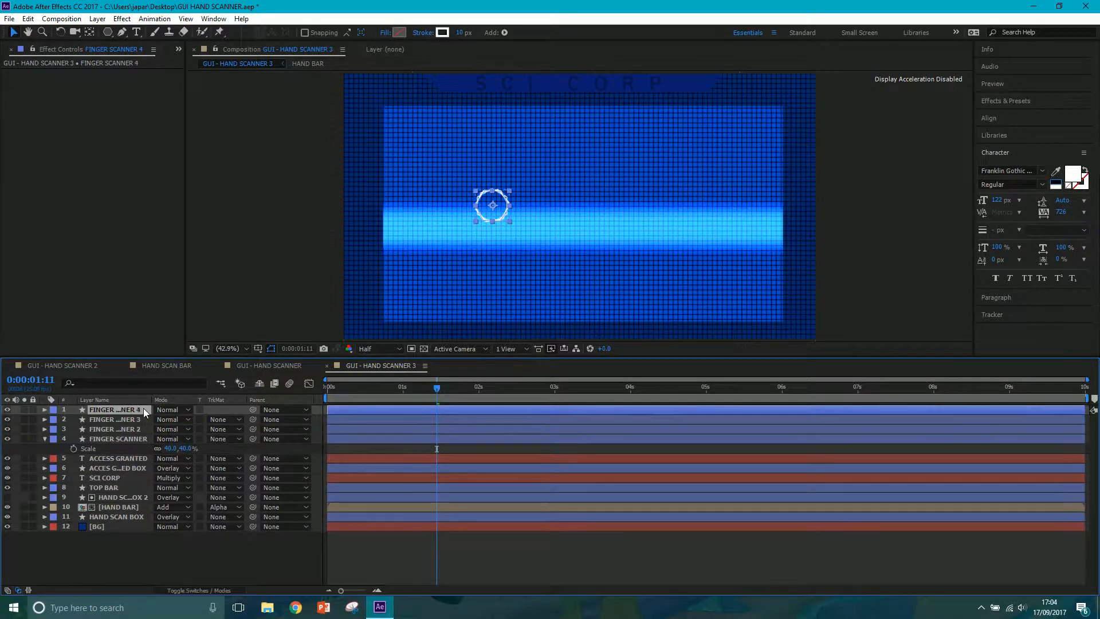
Move the four duplicated hexagons together up and to the right, near the top of the scan box, leaving the original in place.
{"action": "left_click", "coordinate": [135, 438], "text": "shift"}
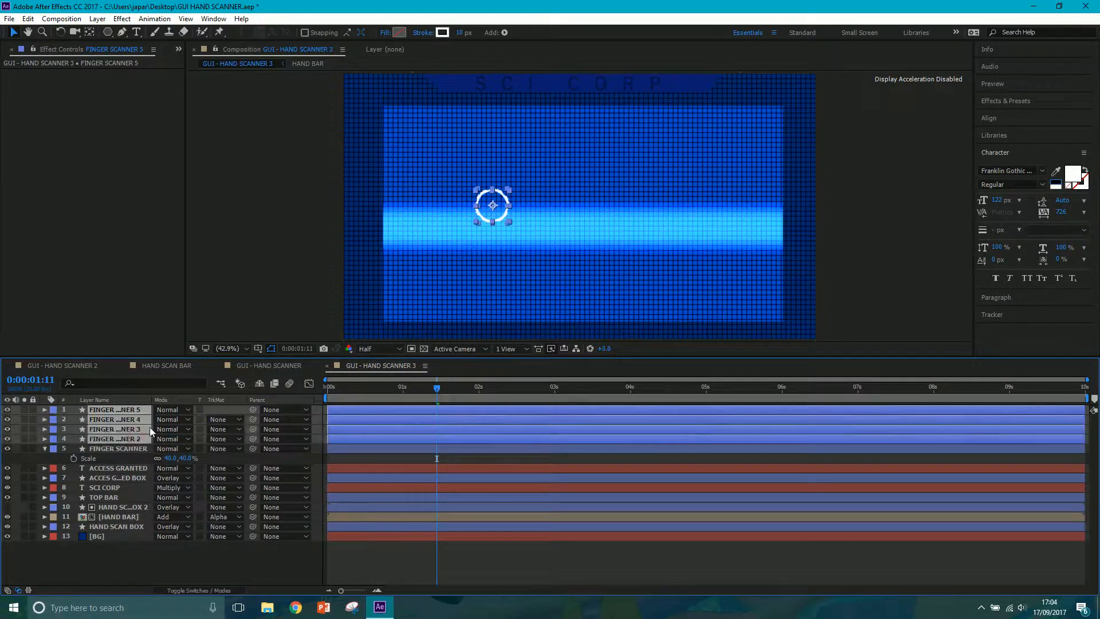
{"action": "key", "text": "Right"}
{"action": "key", "text": "Right"}
{"action": "key", "text": "Right"}
{"action": "key", "text": "Right"}
{"action": "key", "text": "Right"}
{"action": "key", "text": "Right"}
{"action": "key", "text": "Right"}
{"action": "key", "text": "Right"}
{"action": "key", "text": "Right"}
{"action": "key", "text": "Right"}
{"action": "key", "text": "Right"}
{"action": "key", "text": "Right"}
{"action": "key", "text": "Right"}
{"action": "key", "text": "Right"}
{"action": "key", "text": "Right"}
{"action": "key", "text": "Right"}
{"action": "key", "text": "Right"}
{"action": "key", "text": "Right"}
{"action": "key", "text": "Right"}
{"action": "key", "text": "Right"}
{"action": "key", "text": "shift+Up"}
{"action": "key", "text": "shift+Up"}
{"action": "key", "text": "shift+Up"}
{"action": "key", "text": "shift+Up"}
{"action": "key", "text": "shift+Up"}
{"action": "key", "text": "shift+Up"}
{"action": "key", "text": "shift+Up"}
{"action": "key", "text": "shift+Up"}
{"action": "key", "text": "shift+Up"}
{"action": "key", "text": "shift+Up"}
{"action": "key", "text": "shift+Up"}
{"action": "key", "text": "shift+Up"}
{"action": "key", "text": "shift+Up"}
{"action": "key", "text": "shift+Up"}
{"action": "key", "text": "shift+Up"}
{"action": "key", "text": "shift+Up"}
{"action": "key", "text": "shift+Up"}
{"action": "key", "text": "shift+Up"}
{"action": "key", "text": "shift+Up"}
{"action": "key", "text": "shift+Up"}
{"action": "key", "text": "shift+Up"}
{"action": "key", "text": "shift+Up"}
{"action": "key", "text": "shift+Up"}
{"action": "key", "text": "shift+Up"}
{"action": "key", "text": "shift+Up"}
{"action": "key", "text": "shift+Up"}
{"action": "key", "text": "shift+Up"}
{"action": "key", "text": "shift+Up"}
{"action": "key", "text": "Up"}
{"action": "key", "text": "Up"}
{"action": "key", "text": "Up"}
{"action": "key", "text": "Up"}
{"action": "key", "text": "Up"}
{"action": "key", "text": "Up"}
{"action": "key", "text": "Up"}
{"action": "key", "text": "Up"}
{"action": "key", "text": "Up"}
{"action": "key", "text": "Up"}
{"action": "key", "text": "Up"}
{"action": "key", "text": "Up"}
{"action": "key", "text": "Up"}
{"action": "key", "text": "Up"}
{"action": "key", "text": "Up"}
{"action": "key", "text": "Up"}
{"action": "key", "text": "Up"}
{"action": "key", "text": "Up"}
{"action": "key", "text": "Up"}
{"action": "key", "text": "Up"}
{"action": "key", "text": "Down"}
{"action": "key", "text": "Down"}
{"action": "key", "text": "Down"}
{"action": "key", "text": "Down"}
{"action": "key", "text": "Down"}
{"action": "key", "text": "Down"}
{"action": "key", "text": "Down"}
{"action": "key", "text": "Down"}
{"action": "key", "text": "Down"}
{"action": "key", "text": "Down"}
{"action": "key", "text": "Down"}
{"action": "key", "text": "Down"}
{"action": "key", "text": "Down"}
{"action": "key", "text": "Down"}
{"action": "key", "text": "Down"}
{"action": "key", "text": "Down"}
{"action": "key", "text": "Down"}
{"action": "key", "text": "Down"}
{"action": "key", "text": "Down"}
{"action": "key", "text": "Down"}
{"action": "key", "text": "Right"}
{"action": "key", "text": "Right"}
{"action": "key", "text": "Right"}
{"action": "key", "text": "Right"}
{"action": "key", "text": "Right"}
{"action": "key", "text": "Right"}
{"action": "key", "text": "Right"}
{"action": "key", "text": "Right"}
{"action": "key", "text": "Right"}
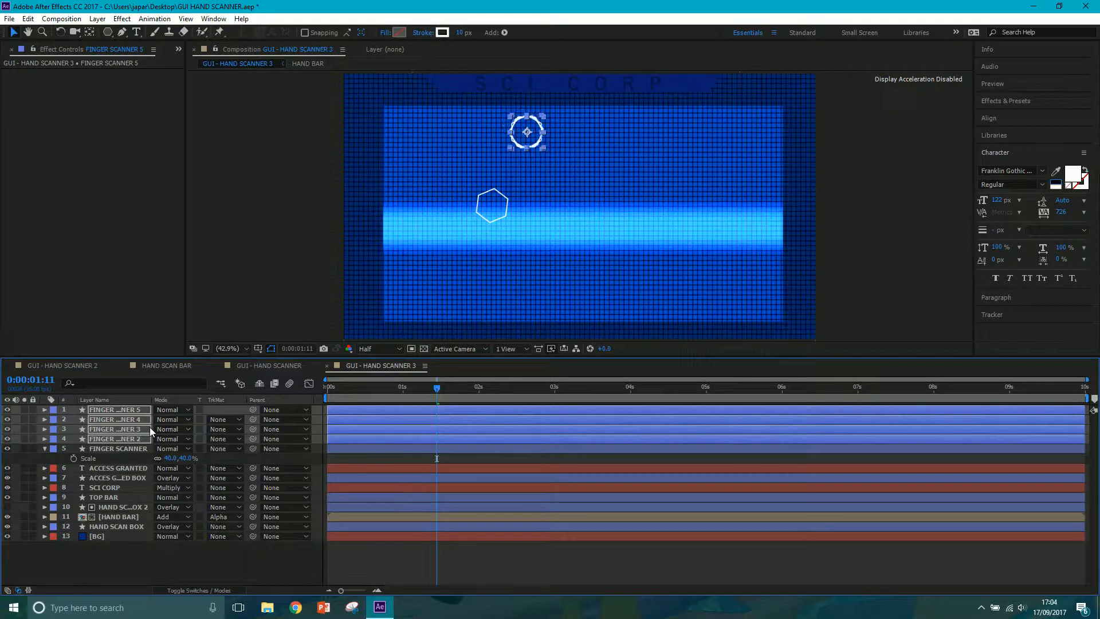
Leave FINGER SCANNER 2 in place and move the other three duplicates further right and slightly up, to the scan box's top centre.
{"action": "left_click", "coordinate": [129, 439], "text": "ctrl"}
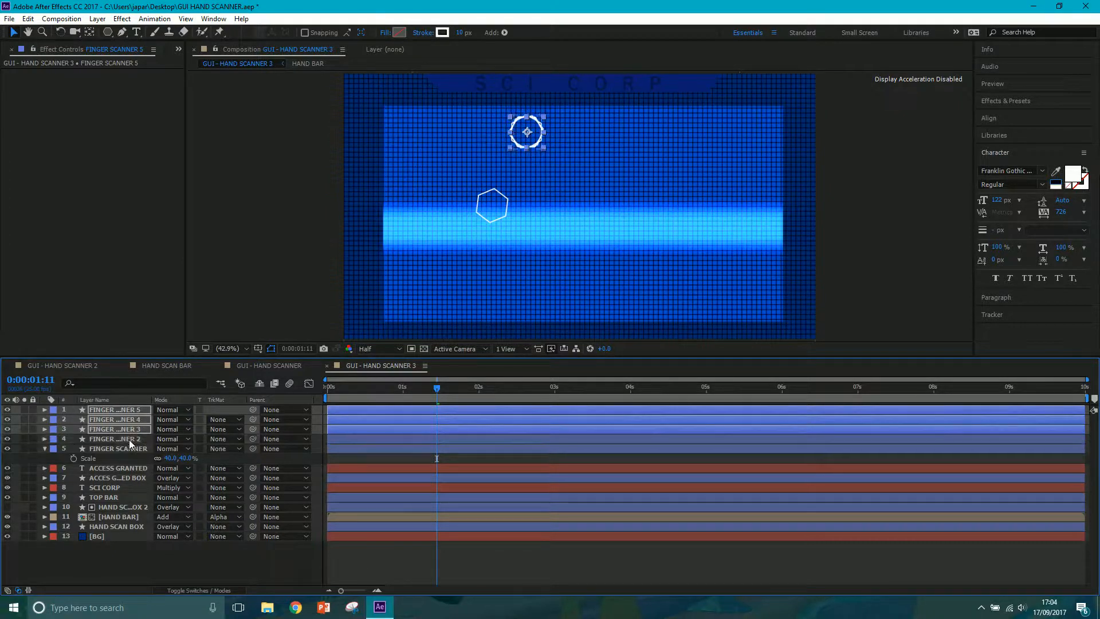
{"action": "key", "text": "shift+Right"}
{"action": "key", "text": "shift+Right"}
{"action": "key", "text": "shift+Right"}
{"action": "key", "text": "shift+Right"}
{"action": "key", "text": "shift+Right"}
{"action": "key", "text": "shift+Right"}
{"action": "key", "text": "shift+Right"}
{"action": "key", "text": "shift+Right"}
{"action": "key", "text": "shift+Right"}
{"action": "key", "text": "shift+Right"}
{"action": "key", "text": "shift+Right"}
{"action": "key", "text": "shift+Right"}
{"action": "key", "text": "shift+Right"}
{"action": "key", "text": "shift+Right"}
{"action": "key", "text": "shift+Right"}
{"action": "key", "text": "shift+Right"}
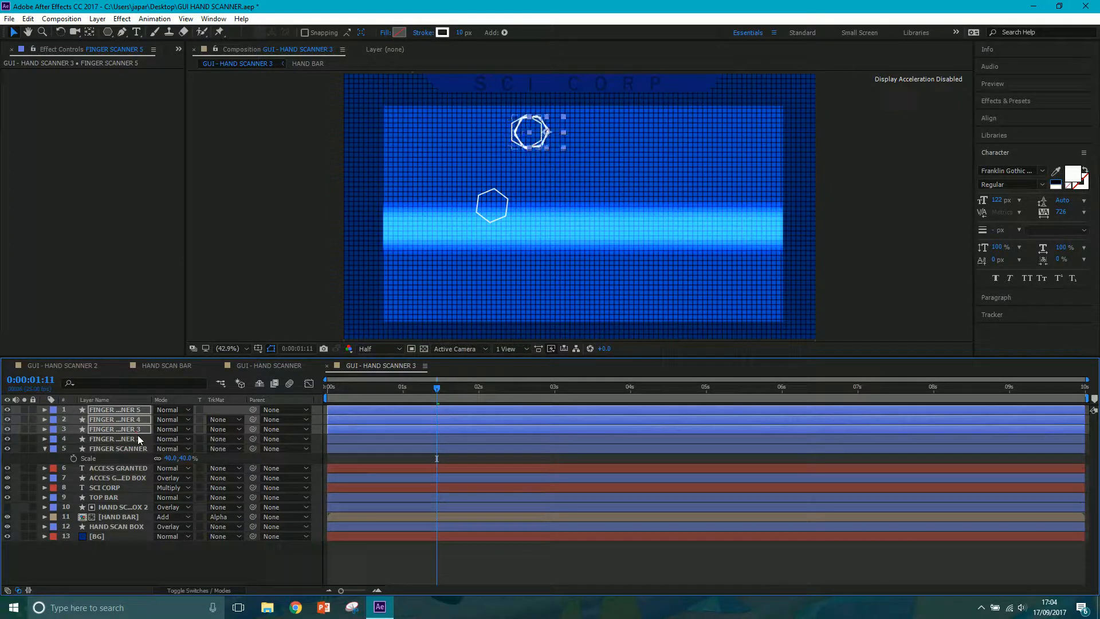
{"action": "key", "text": "shift+Right"}
{"action": "key", "text": "shift+Right"}
{"action": "key", "text": "shift+Right"}
{"action": "key", "text": "shift+Right"}
{"action": "key", "text": "shift+Right"}
{"action": "key", "text": "shift+Right"}
{"action": "key", "text": "shift+Up"}
{"action": "key", "text": "shift+Up"}
{"action": "key", "text": "shift+Up"}
{"action": "key", "text": "shift+Up"}
{"action": "key", "text": "shift+Up"}
{"action": "key", "text": "shift+Up"}
{"action": "key", "text": "shift+Up"}
{"action": "key", "text": "shift+Up"}
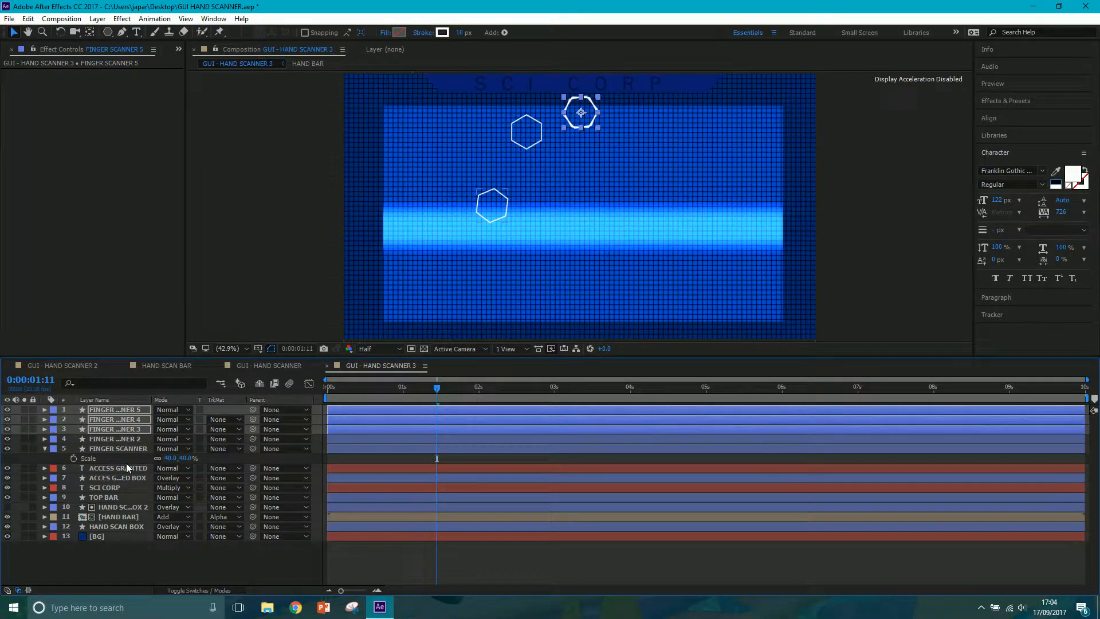
Leave FINGER SCANNER 3 in place and move FINGER SCANNER 4 and 5 together right and slightly down to the next fingertip position.
{"action": "left_click", "coordinate": [123, 430], "text": "ctrl"}
{"action": "key", "text": "shift+Right"}
{"action": "key", "text": "shift+Right"}
{"action": "key", "text": "shift+Right"}
{"action": "key", "text": "shift+Right"}
{"action": "key", "text": "shift+Right"}
{"action": "key", "text": "shift+Right"}
{"action": "key", "text": "shift+Right"}
{"action": "key", "text": "shift+Right"}
{"action": "key", "text": "shift+Right"}
{"action": "key", "text": "shift+Right"}
{"action": "key", "text": "shift+Right"}
{"action": "key", "text": "shift+Right"}
{"action": "key", "text": "shift+Right"}
{"action": "key", "text": "shift+Right"}
{"action": "key", "text": "shift+Right"}
{"action": "key", "text": "shift+Right"}
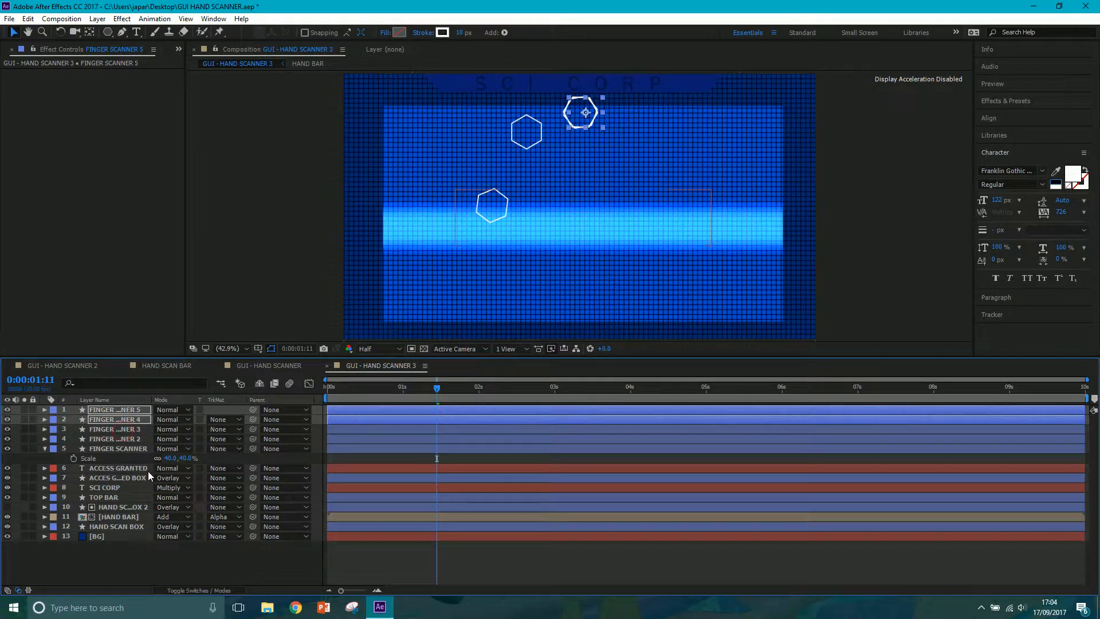
{"action": "key", "text": "shift+Right"}
{"action": "key", "text": "shift+Down"}
{"action": "key", "text": "shift+Down"}
{"action": "key", "text": "shift+Right"}
{"action": "key", "text": "shift+Right"}
{"action": "key", "text": "shift+Right"}
{"action": "key", "text": "shift+Down"}
{"action": "key", "text": "shift+Down"}
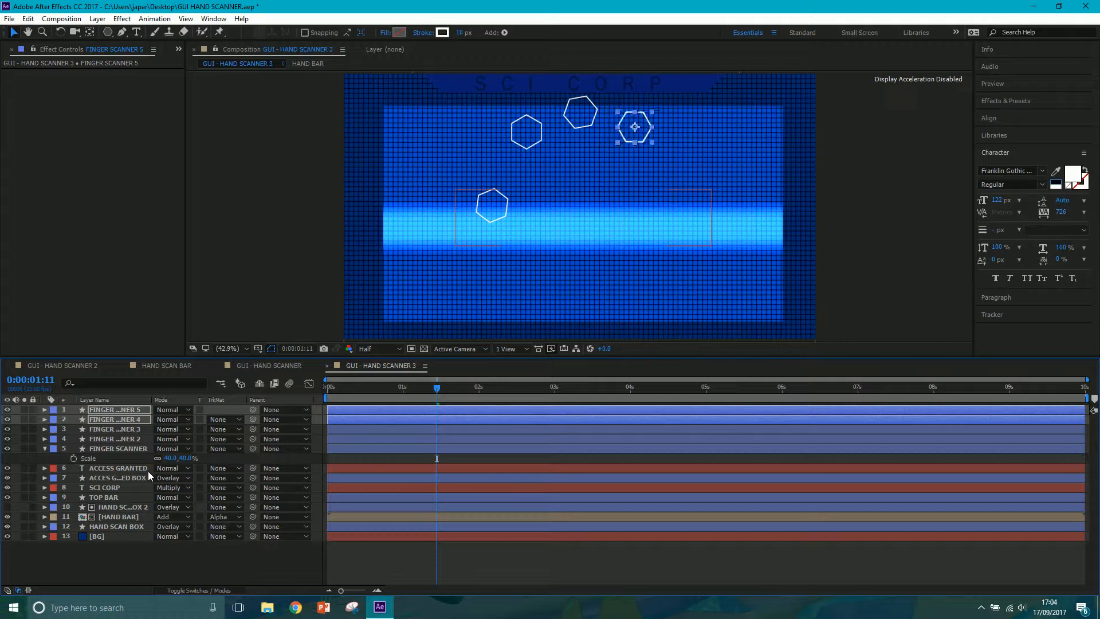
Leave FINGER SCANNER 4 in place and move FINGER SCANNER 5 further down and slightly right to the outermost fingertip position.
{"action": "left_click", "coordinate": [115, 418], "text": "ctrl"}
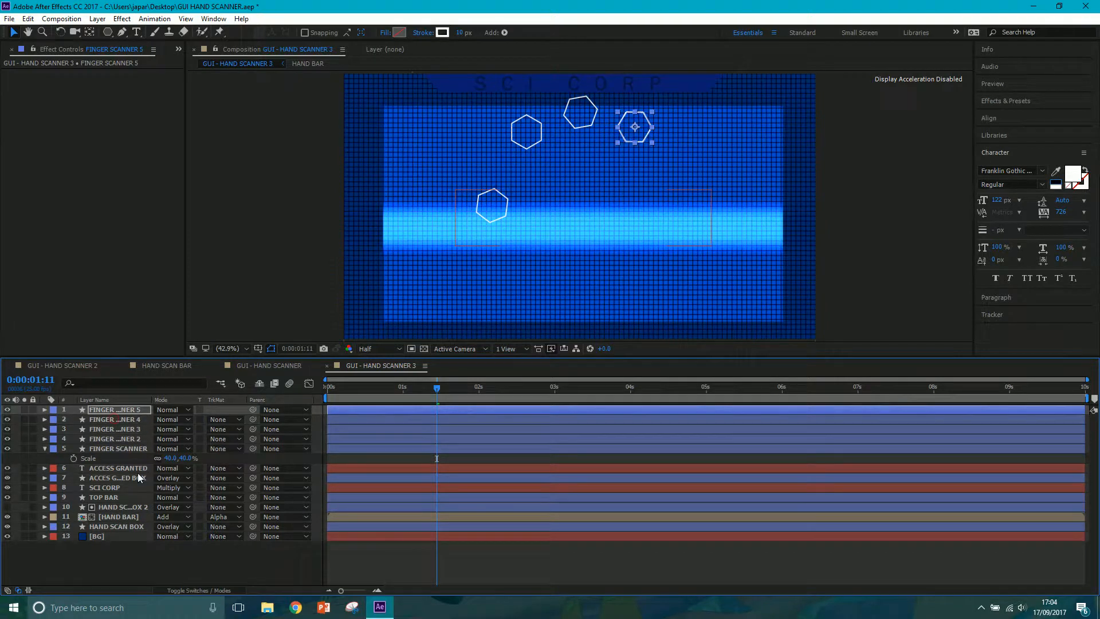
{"action": "key", "text": "shift+Down"}
{"action": "key", "text": "shift+Down"}
{"action": "key", "text": "shift+Down"}
{"action": "key", "text": "shift+Down"}
{"action": "key", "text": "shift+Down"}
{"action": "key", "text": "shift+Down"}
{"action": "key", "text": "shift+Down"}
{"action": "key", "text": "shift+Down"}
{"action": "key", "text": "shift+Right"}
{"action": "key", "text": "shift+Right"}
{"action": "key", "text": "shift+Right"}
{"action": "key", "text": "shift+Right"}
{"action": "key", "text": "shift+Right"}
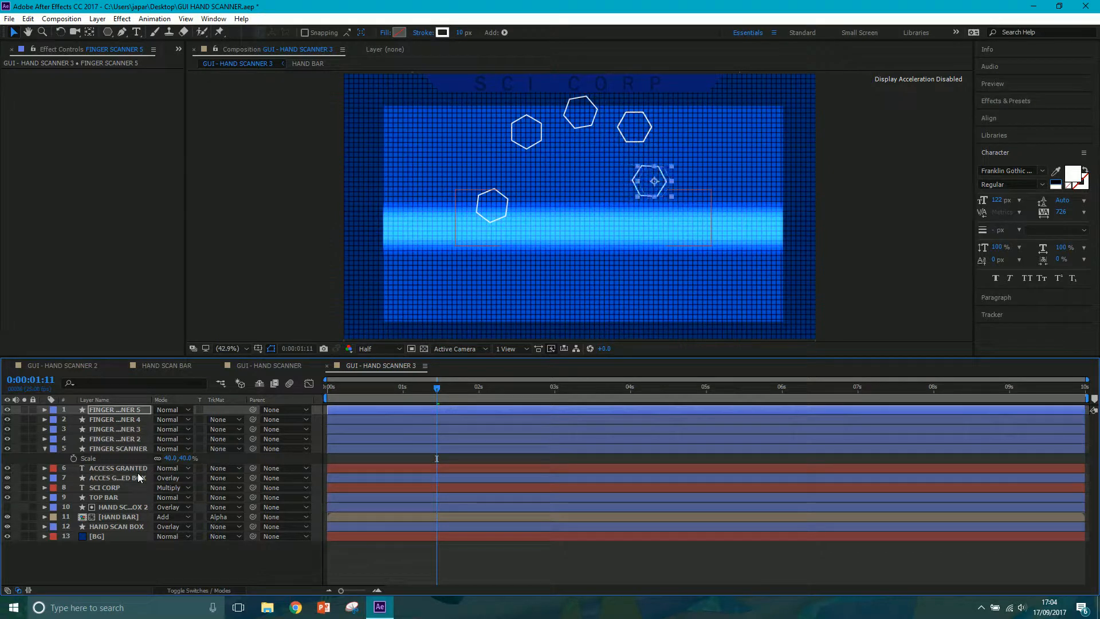
Select all five FINGER SCANNER layers and move the hexagons down together within the scan box.
{"action": "left_click", "coordinate": [118, 448], "text": "shift"}
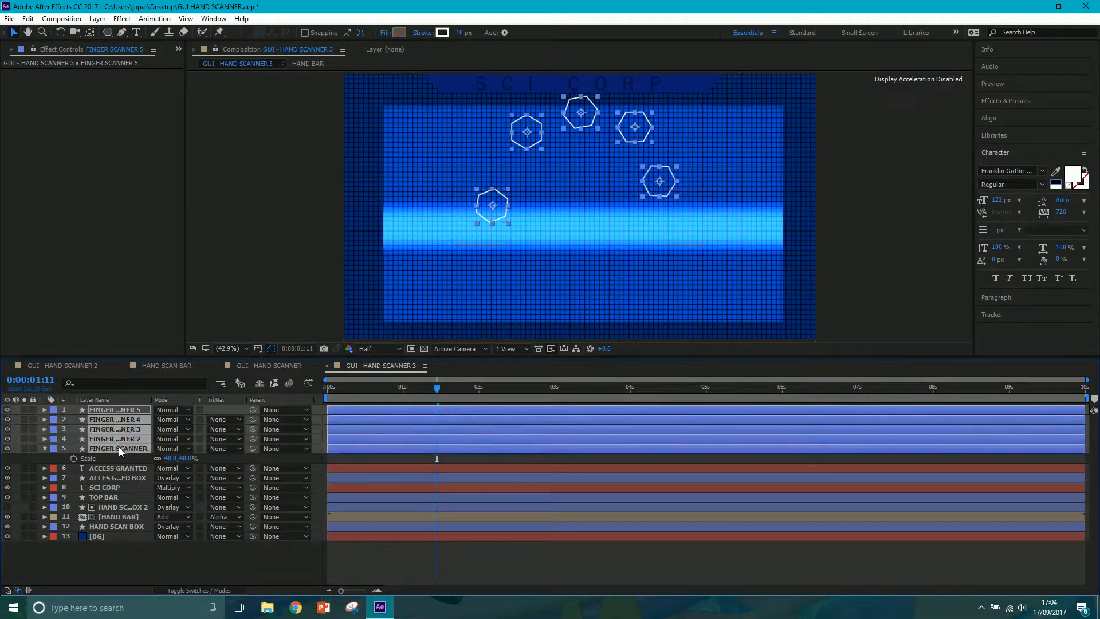
{"action": "key", "text": "shift+Down"}
{"action": "key", "text": "shift+Down"}
{"action": "key", "text": "shift+Down"}
{"action": "key", "text": "shift+Down"}
{"action": "key", "text": "shift+Down"}
{"action": "key", "text": "shift+Down"}
{"action": "key", "text": "shift+Down"}
{"action": "key", "text": "shift+Down"}
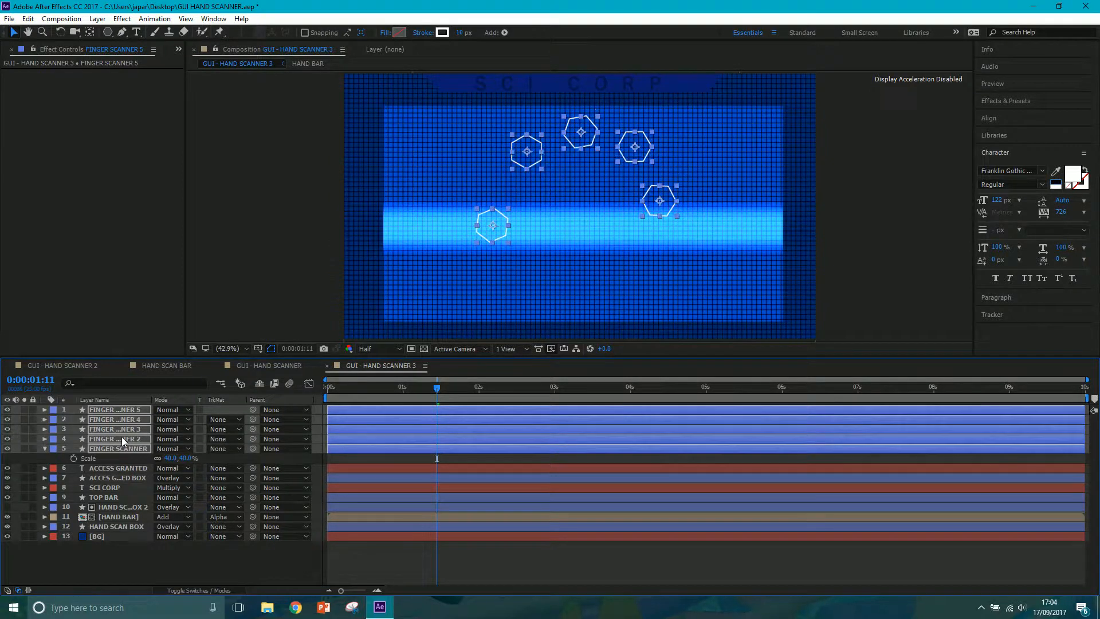
Fade in all five FINGER SCANNER layers with opacity keyframes of 0% at 0:00:00:24 and 100% at 0:00:01:07.
{"action": "left_click_drag", "start_coordinate": [412, 389], "coordinate": [400, 387]}
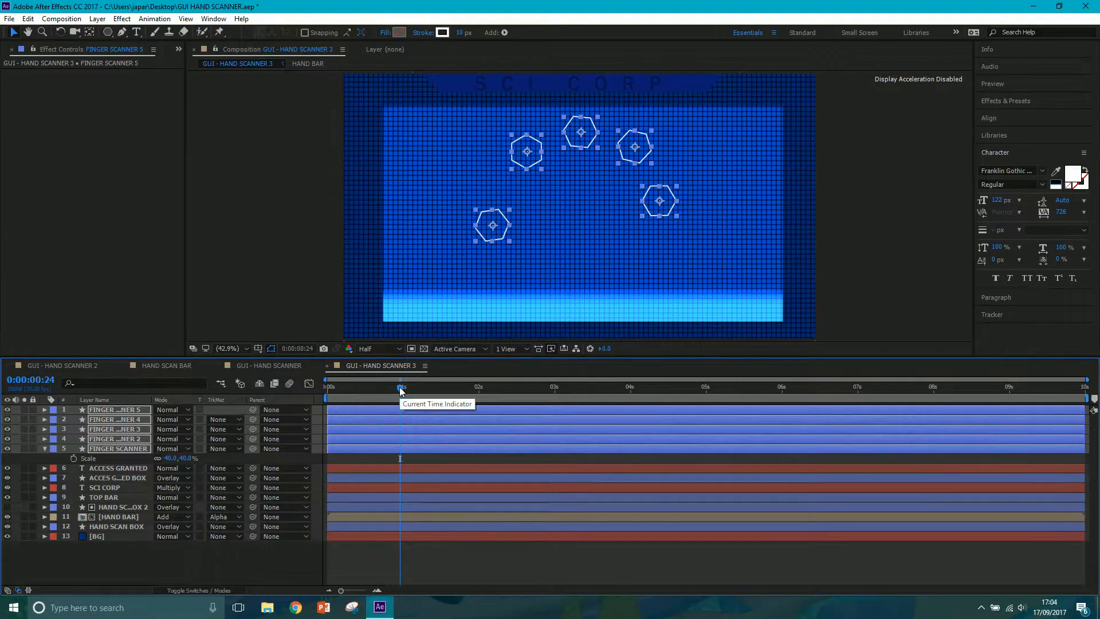
{"action": "key", "text": "t"}
{"action": "left_click_drag", "start_coordinate": [160, 420], "coordinate": [44, 446]}
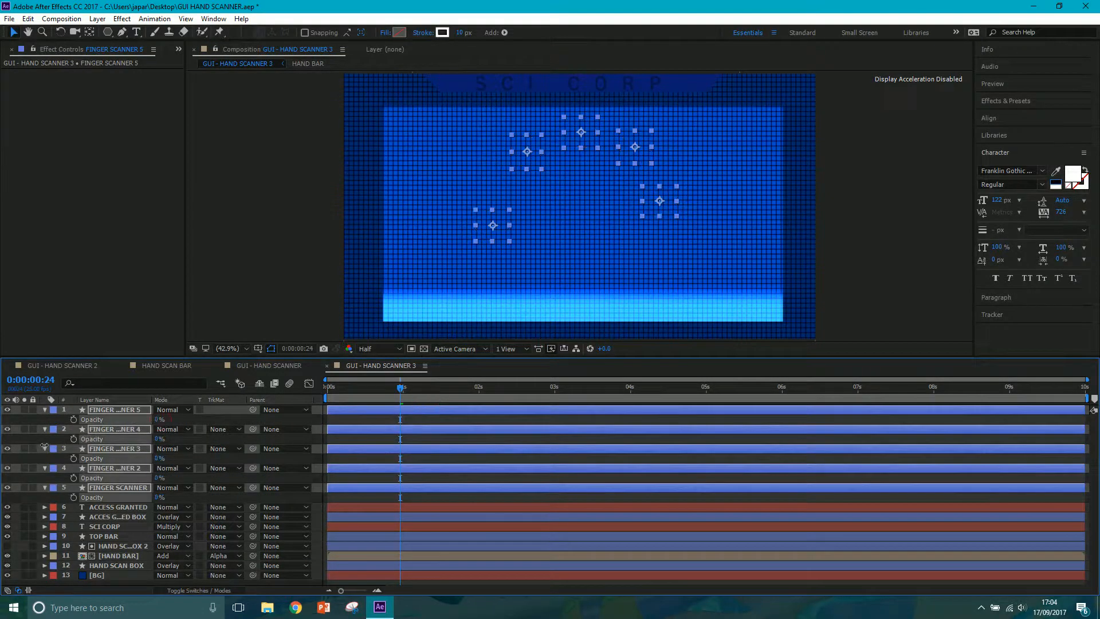
{"action": "left_click", "coordinate": [73, 419]}
{"action": "left_click_drag", "start_coordinate": [396, 389], "coordinate": [415, 394]}
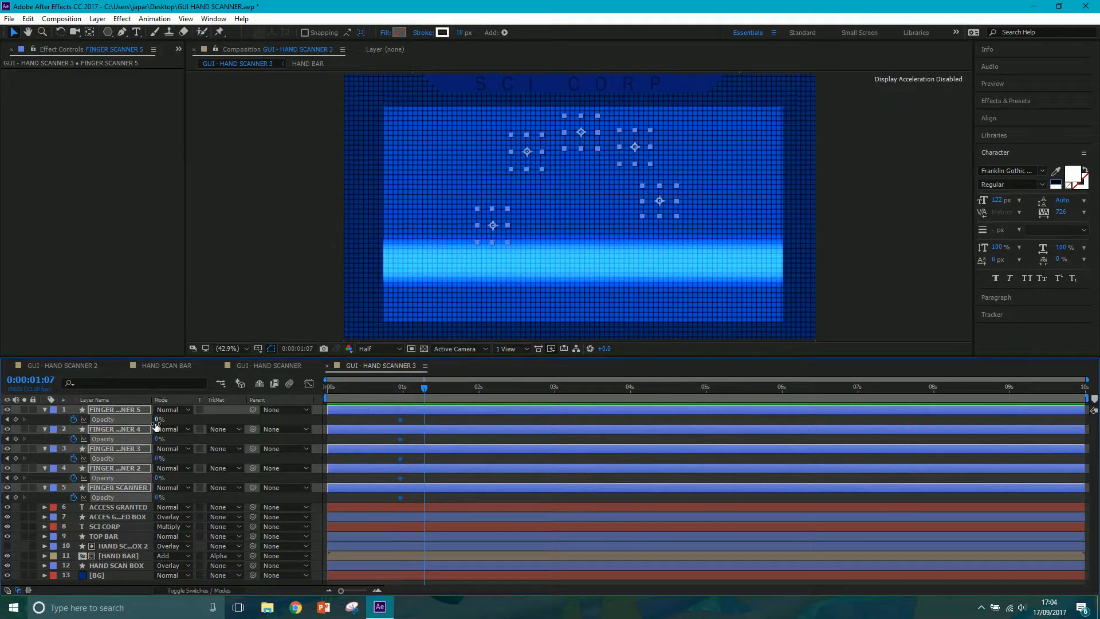
{"action": "left_click_drag", "start_coordinate": [164, 419], "coordinate": [316, 412]}
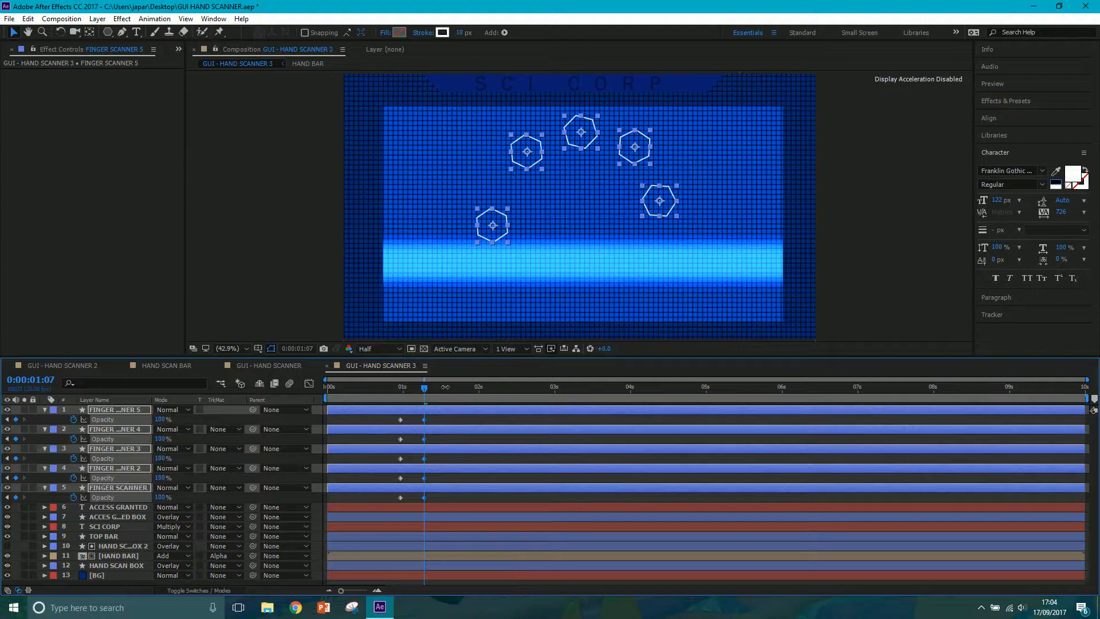
Reveal the HAND BAR layer's keyframes and add 100% opacity keyframes to all five FINGER SCANNER layers at 0:00:05:00, matching its fade-out start.
{"action": "left_click_drag", "start_coordinate": [453, 388], "coordinate": [682, 403]}
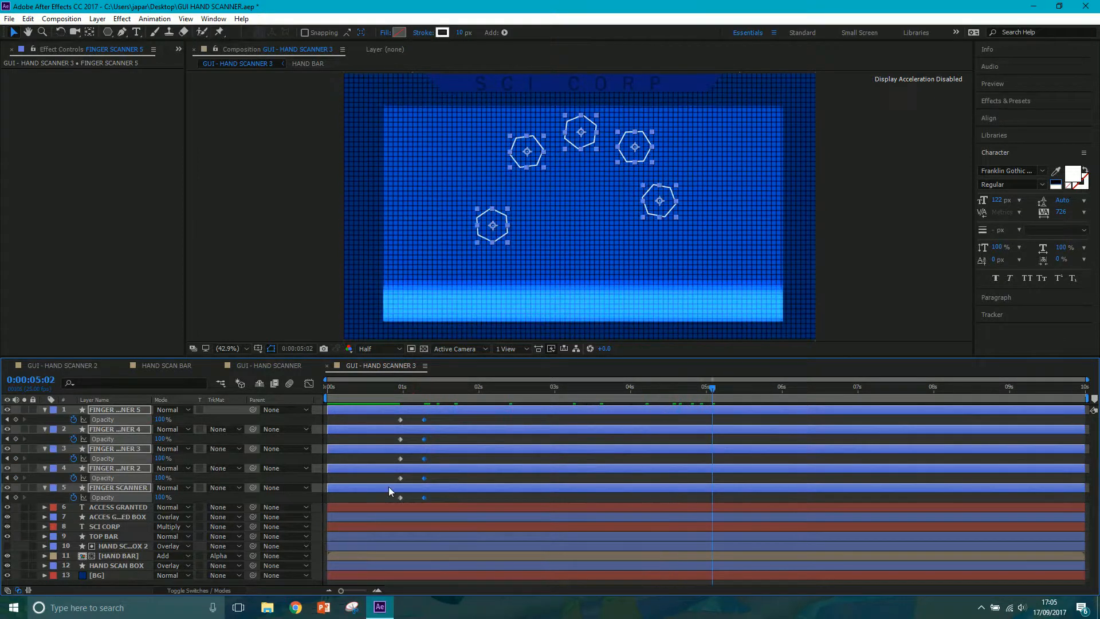
{"action": "left_click", "coordinate": [119, 554]}
{"action": "key", "text": "u"}
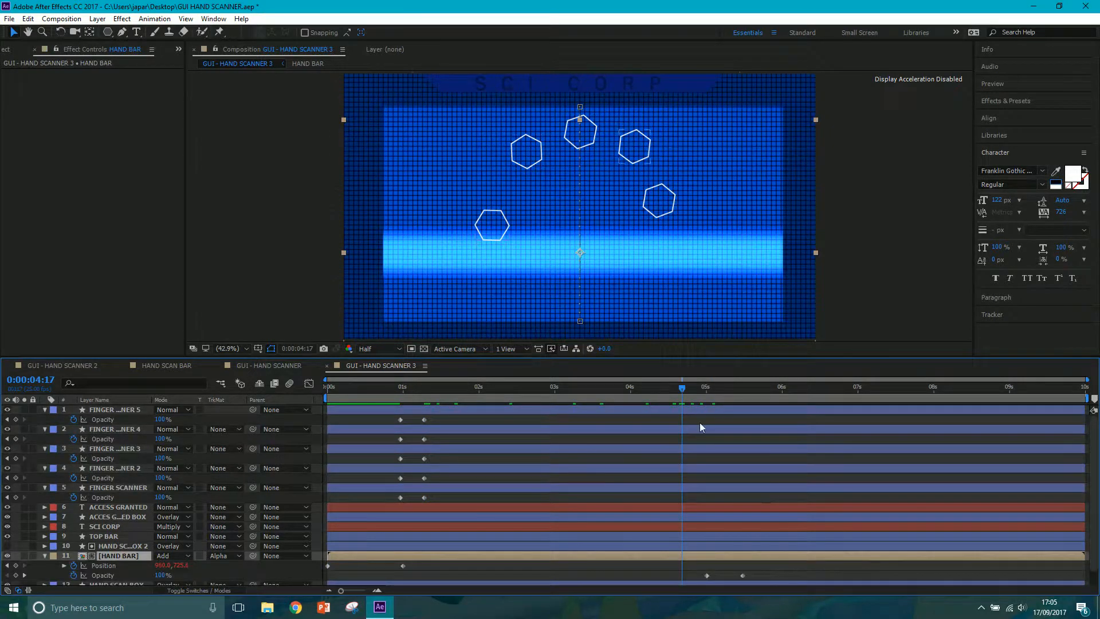
{"action": "left_click", "coordinate": [707, 393]}
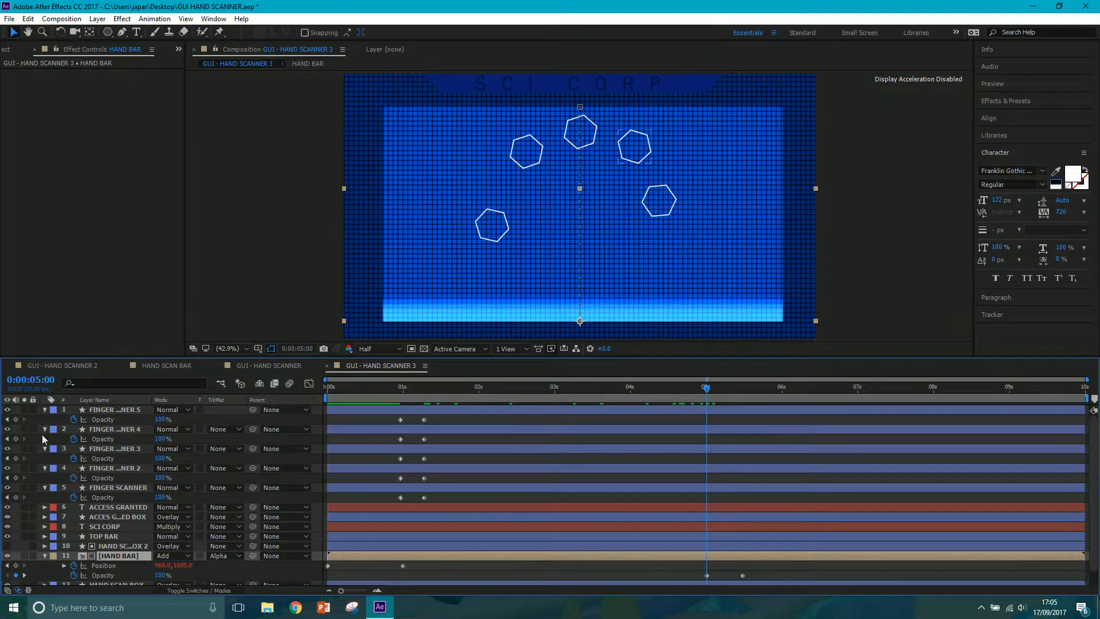
{"action": "left_click", "coordinate": [15, 420]}
{"action": "left_click", "coordinate": [16, 439]}
{"action": "left_click", "coordinate": [15, 458]}
{"action": "left_click", "coordinate": [16, 478]}
{"action": "left_click", "coordinate": [15, 497]}
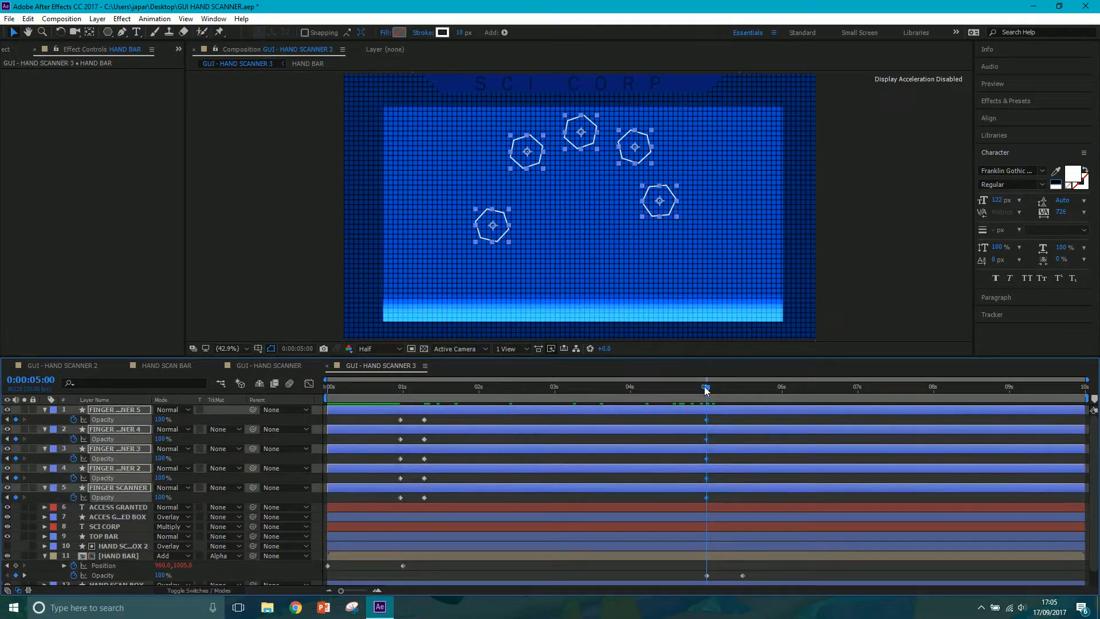
Set the opacity of all five FINGER SCANNER layers to 0% at 0:00:05:12, in line with HAND BAR's last opacity keyframe.
{"action": "left_click_drag", "start_coordinate": [708, 394], "coordinate": [743, 396]}
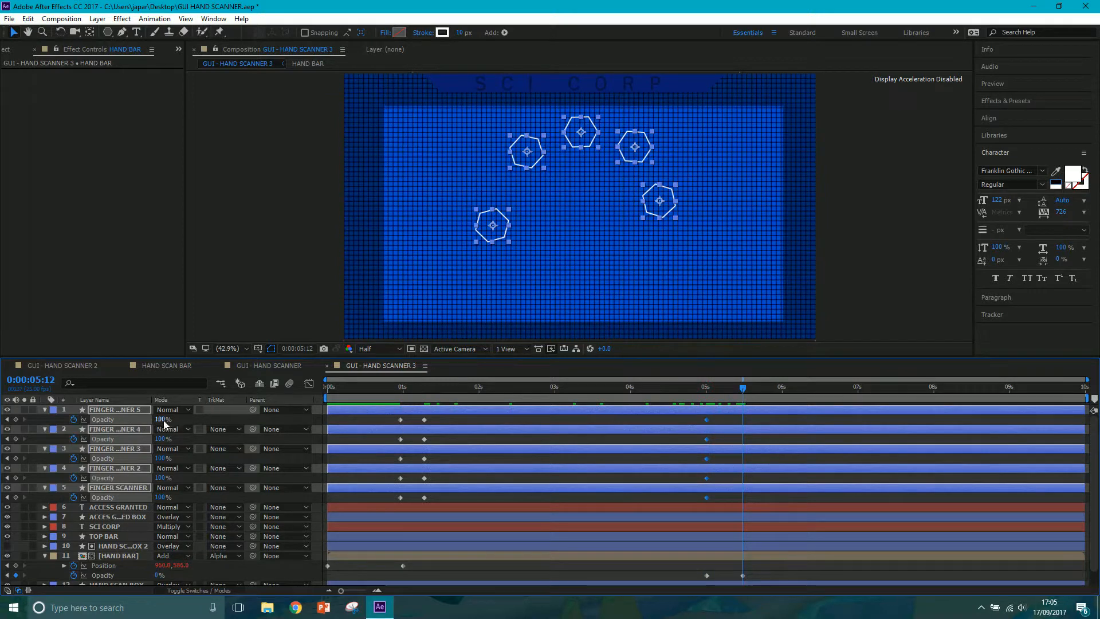
{"action": "type", "text": "0"}
{"action": "key", "text": "Return"}
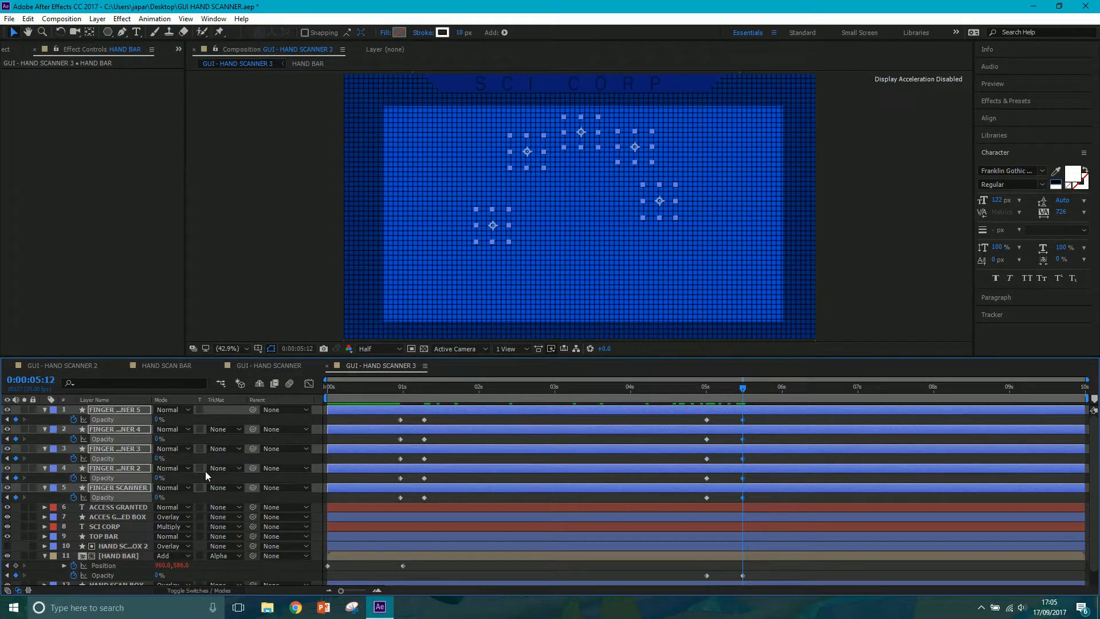
Deselect the layers and preview the hand scanner animation with the fading hexagons.
{"action": "left_click_drag", "start_coordinate": [733, 388], "coordinate": [840, 394]}
{"action": "left_click", "coordinate": [875, 275]}
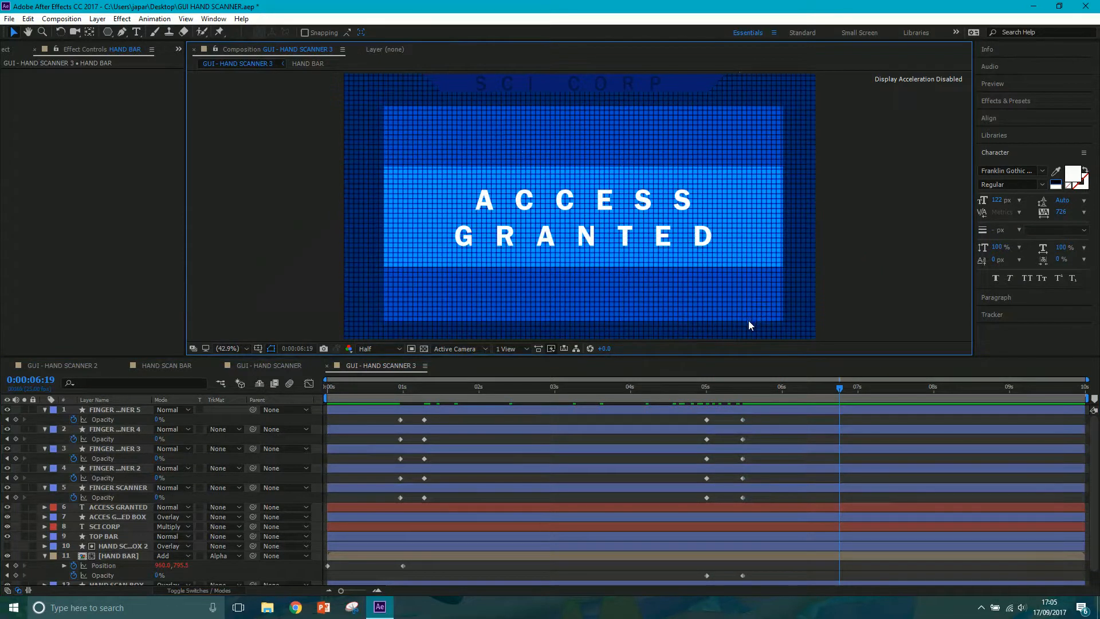
{"action": "key", "text": "space"}
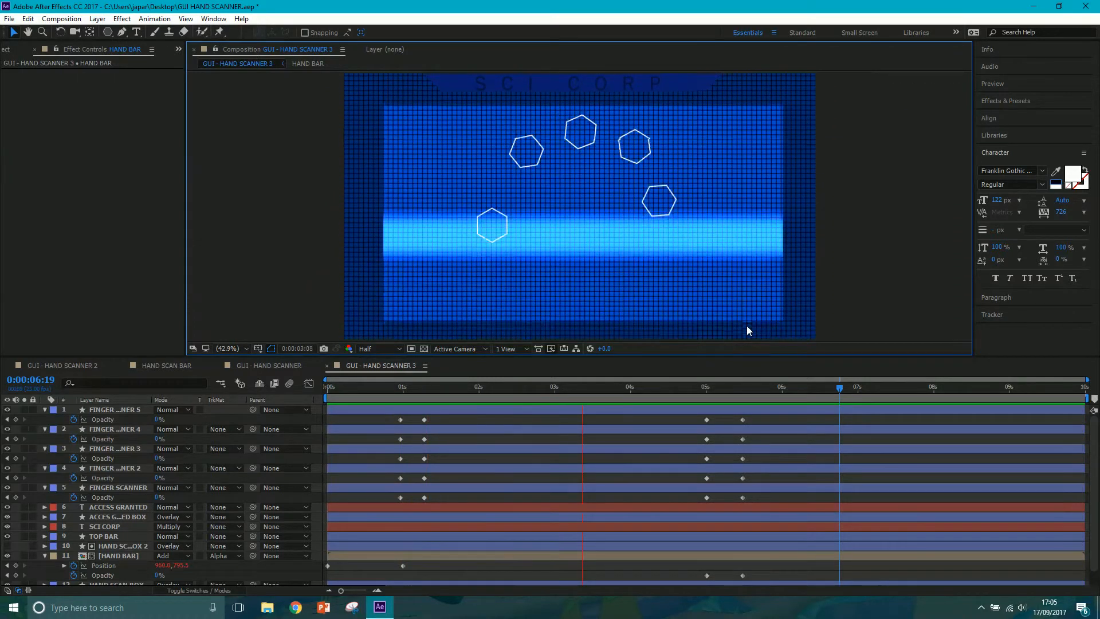
{"action": "key", "text": "space"}
Review the GUI - HAND SCANNER 2 and GUI - HAND SCANNER compositions, ending back on GUI - HAND SCANNER 3.
{"action": "left_click", "coordinate": [63, 365]}
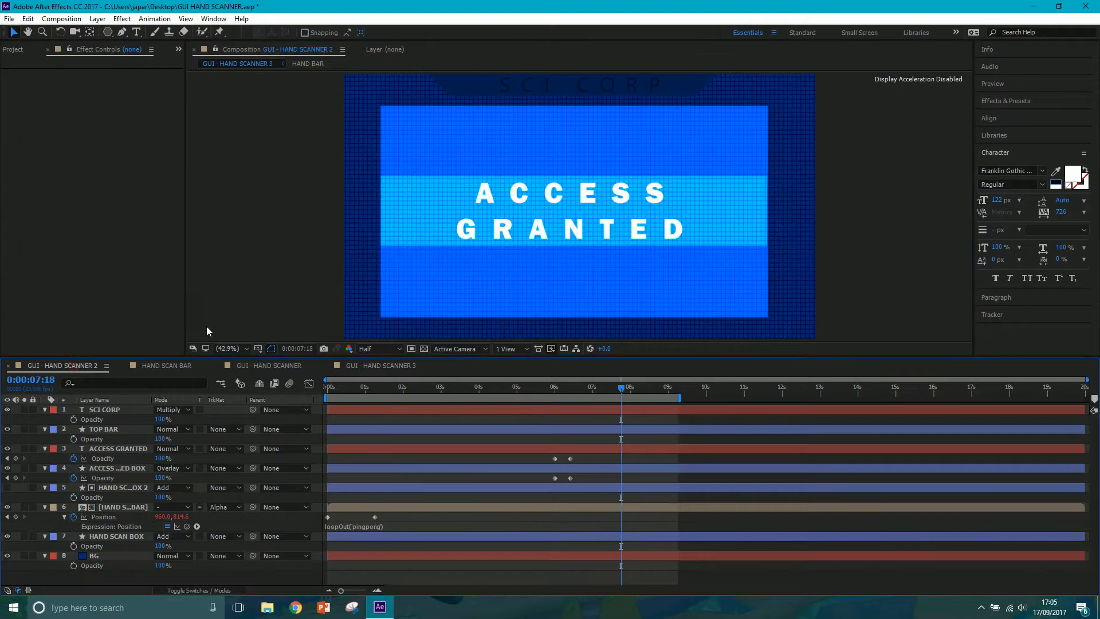
{"action": "left_click", "coordinate": [249, 367]}
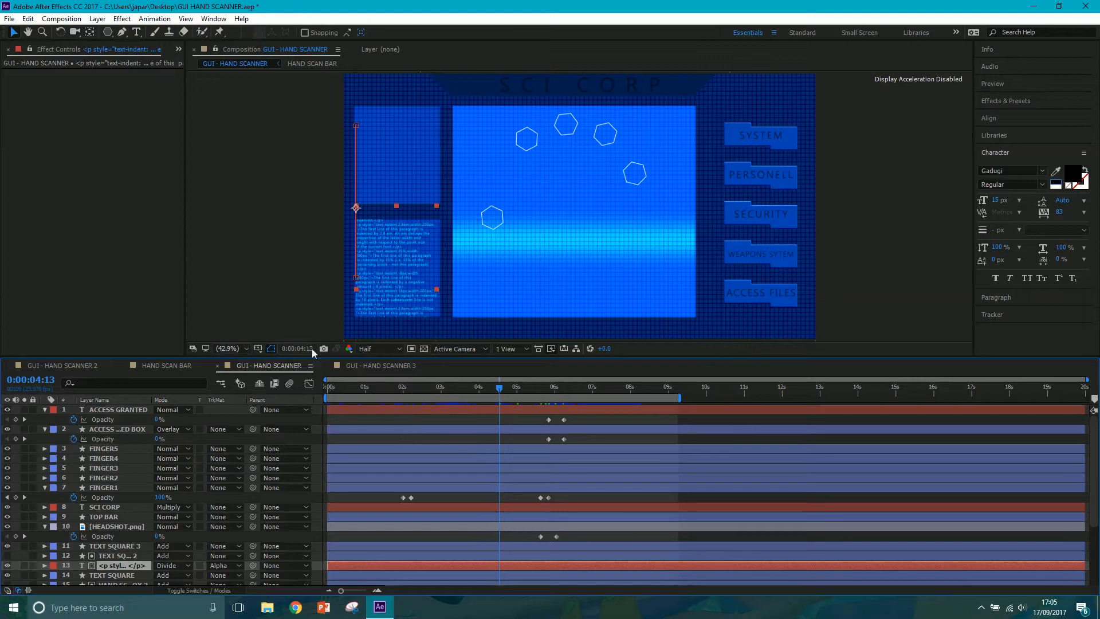
{"action": "left_click", "coordinate": [360, 365]}
{"action": "left_click", "coordinate": [981, 607]}
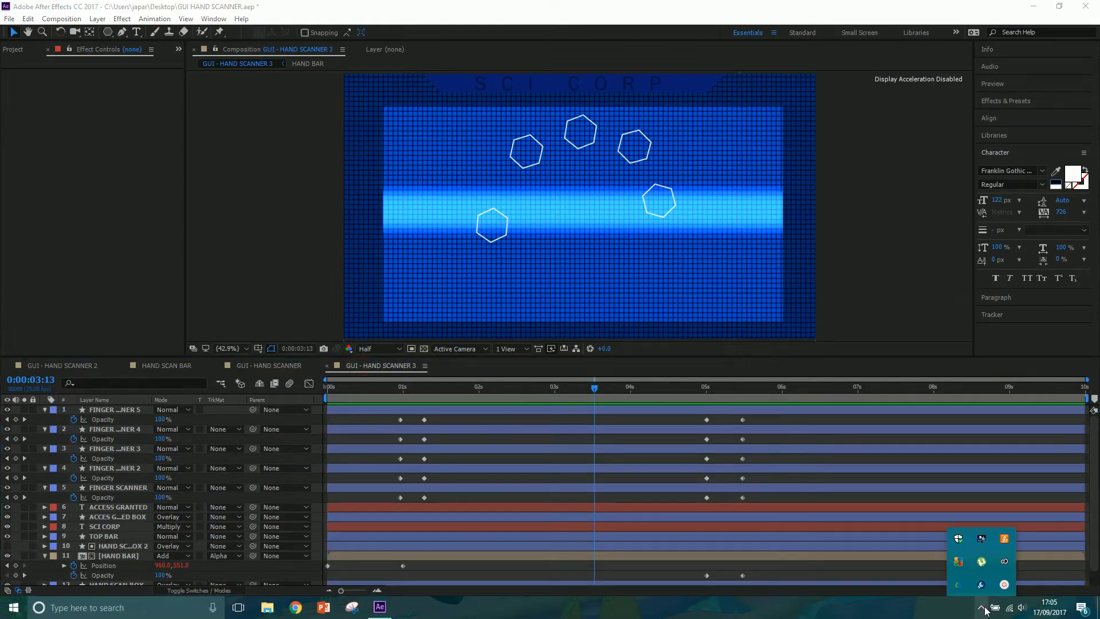